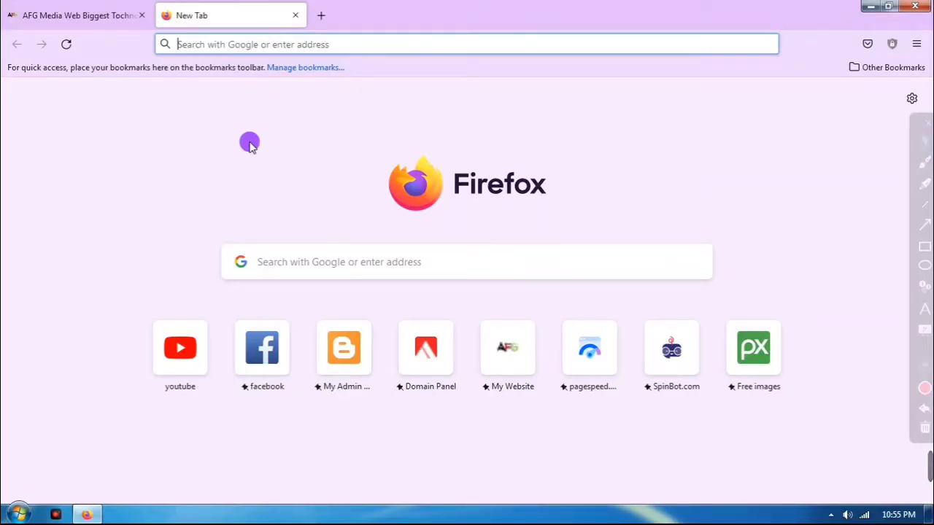
Open the Blogger admin dashboard from the new-tab shortcuts and find the Settings entry in its navigation
{"action": "left_click", "coordinate": [339, 353]}
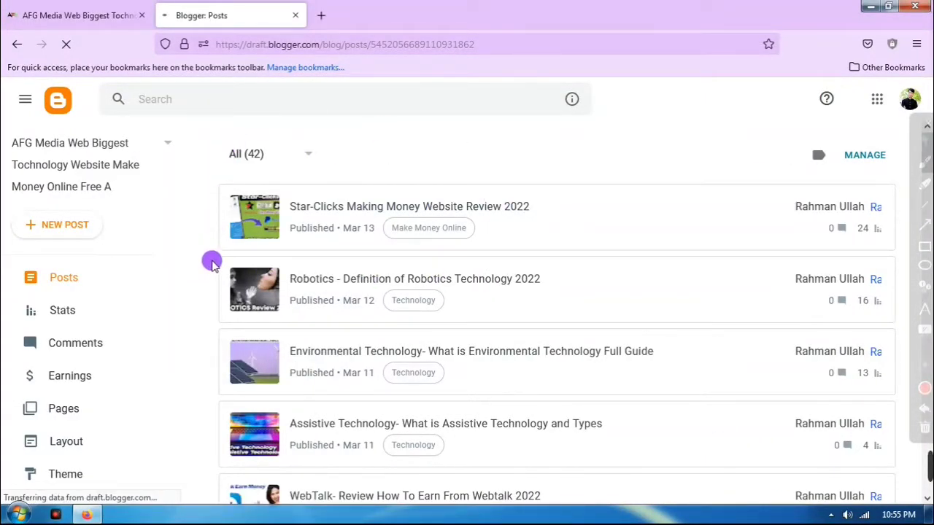
{"action": "scroll", "coordinate": [192, 234], "scroll_direction": "down", "scroll_amount": 3}
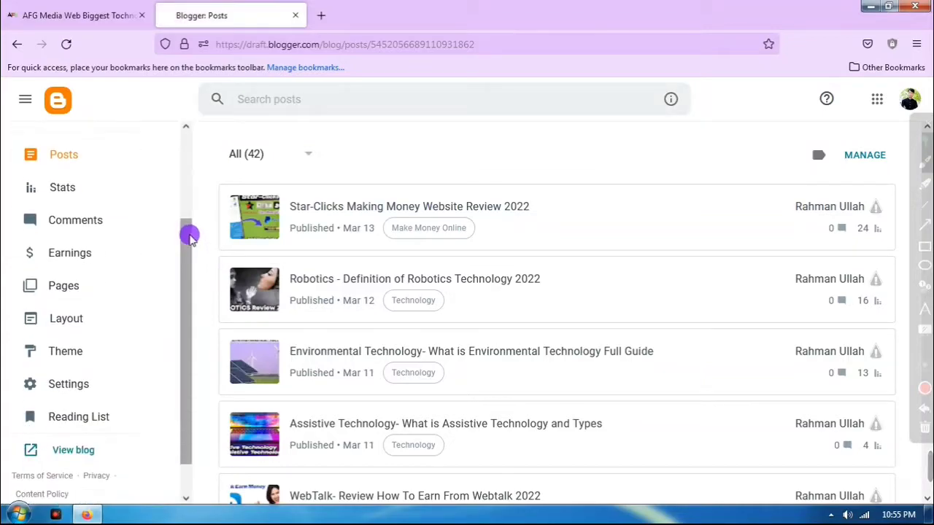
{"action": "scroll", "coordinate": [192, 228], "scroll_direction": "up", "scroll_amount": 3}
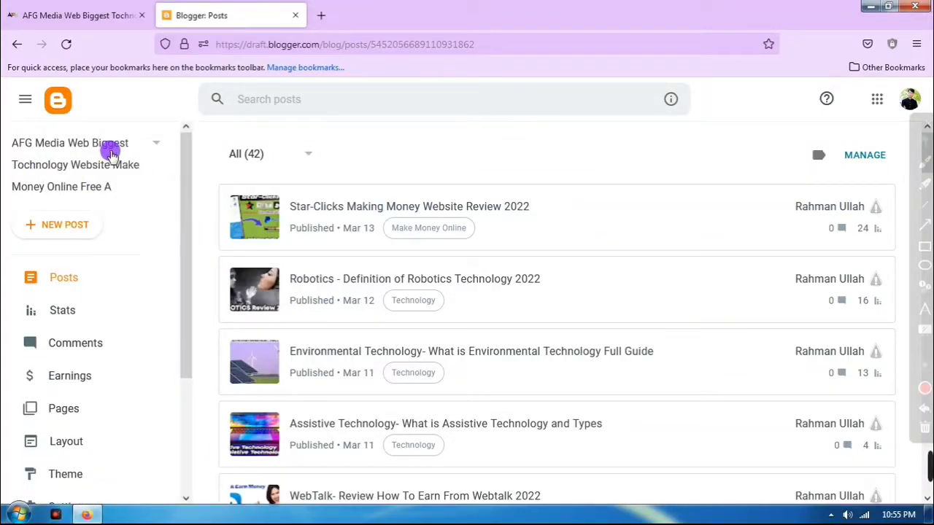
{"action": "scroll", "coordinate": [175, 310], "scroll_direction": "down", "scroll_amount": 1}
{"action": "scroll", "coordinate": [177, 299], "scroll_direction": "down", "scroll_amount": 2}
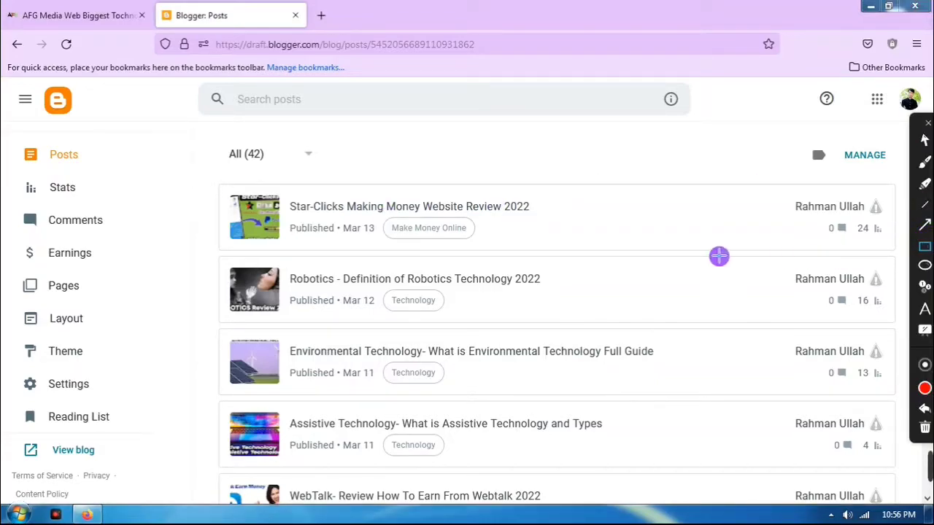
Outline the Settings entry with a red rectangle using the thinnest annotation stroke, and undo the drawing
{"action": "left_click", "coordinate": [928, 369]}
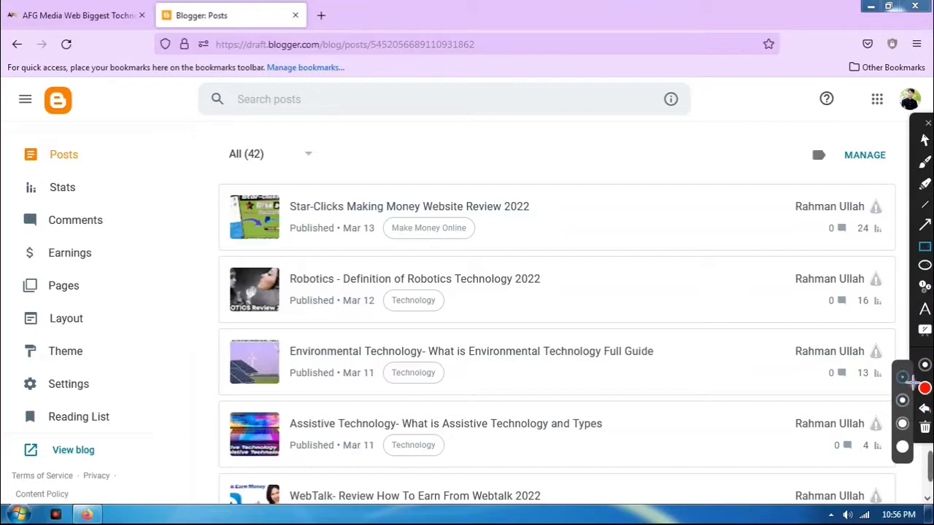
{"action": "left_click", "coordinate": [903, 376]}
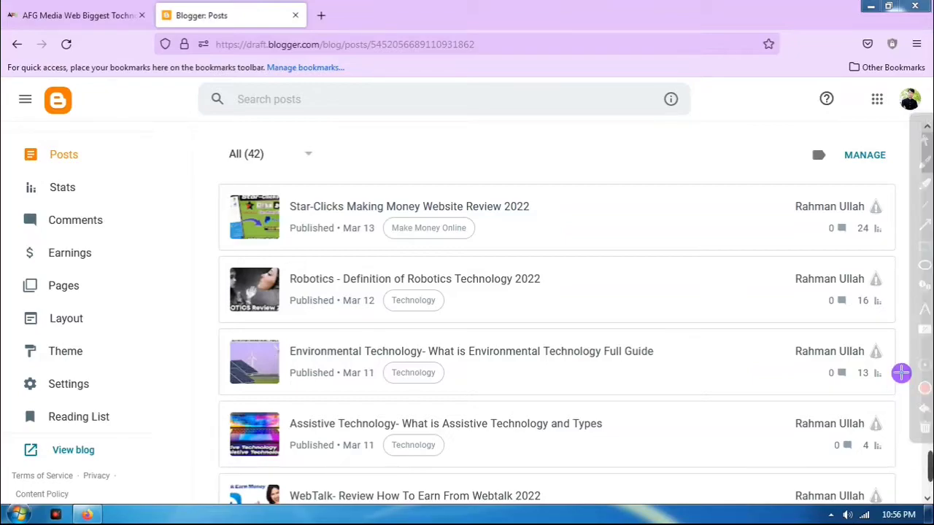
{"action": "left_click", "coordinate": [925, 248]}
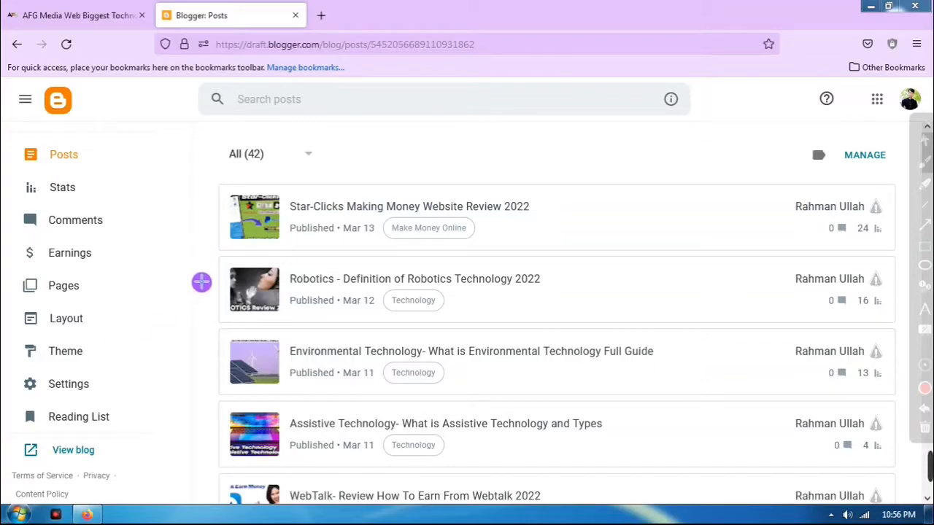
{"action": "left_click_drag", "start_coordinate": [35, 400], "coordinate": [166, 399]}
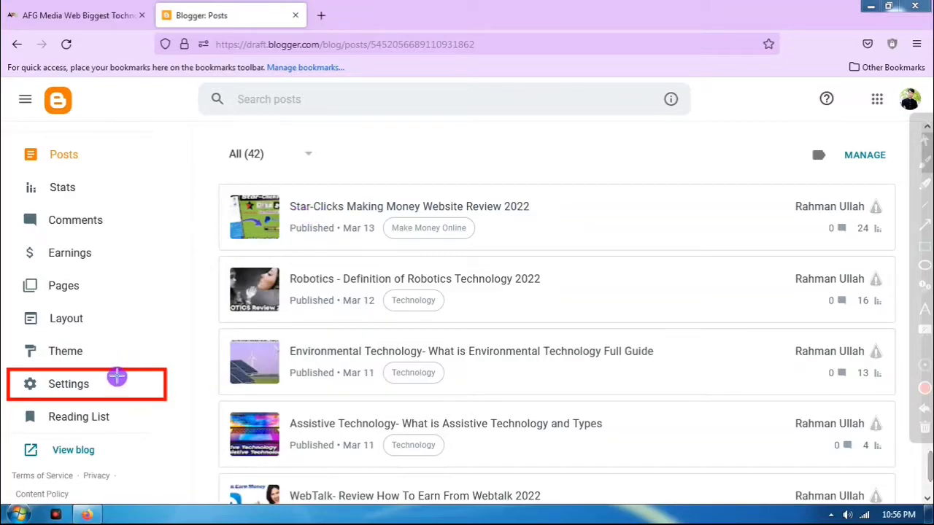
{"action": "left_click", "coordinate": [927, 139]}
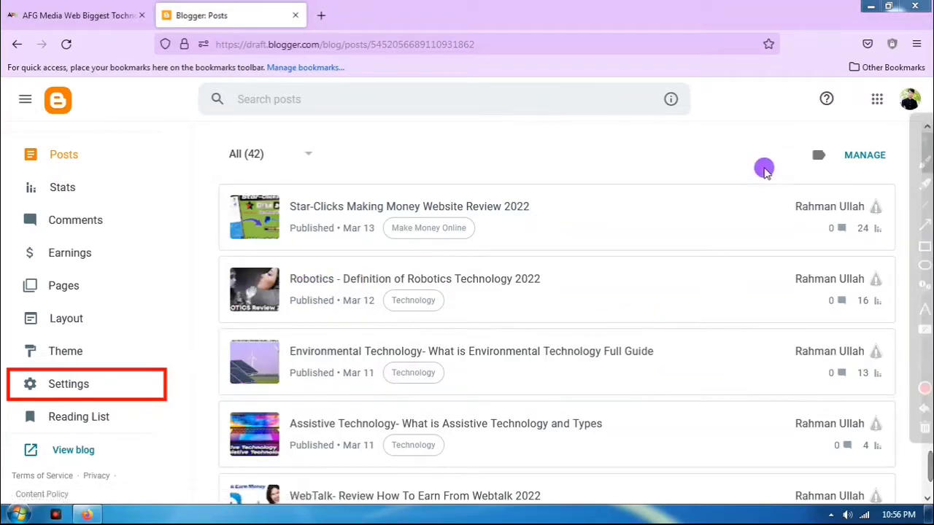
{"action": "left_click", "coordinate": [924, 409]}
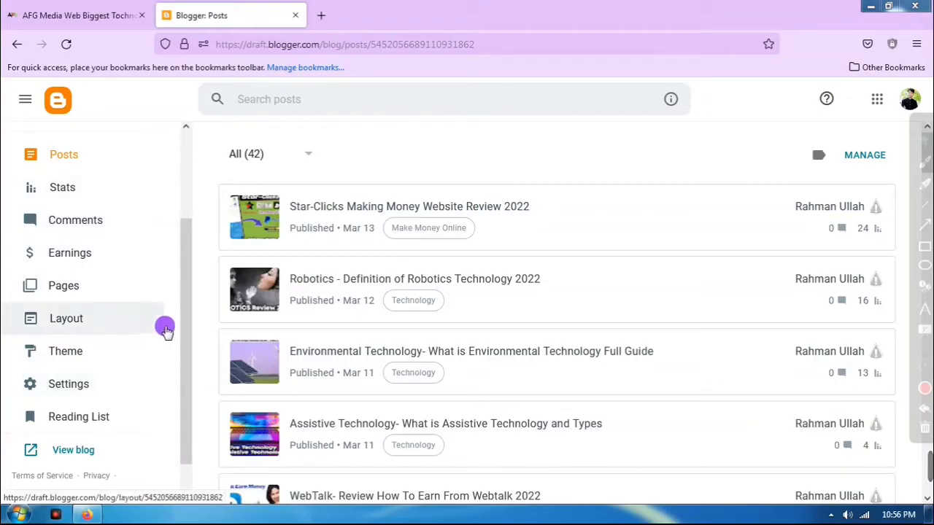
Open the blog's Settings and temporarily outline the Title setting with a red rectangle
{"action": "left_click", "coordinate": [77, 386]}
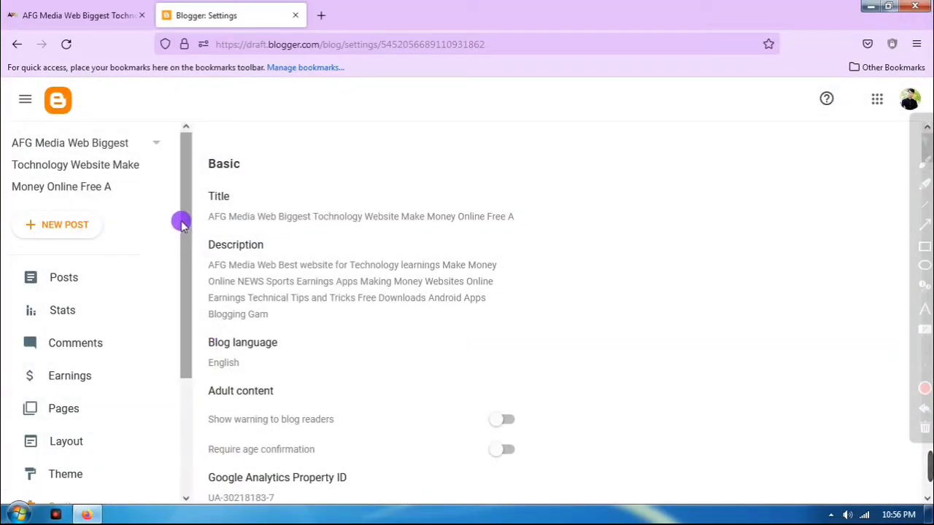
{"action": "left_click", "coordinate": [924, 246]}
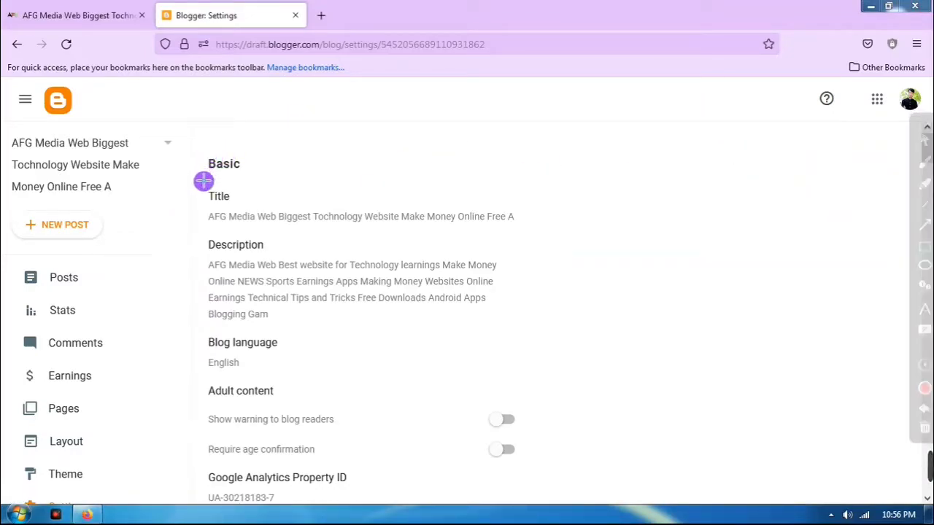
{"action": "left_click_drag", "start_coordinate": [209, 233], "coordinate": [566, 233]}
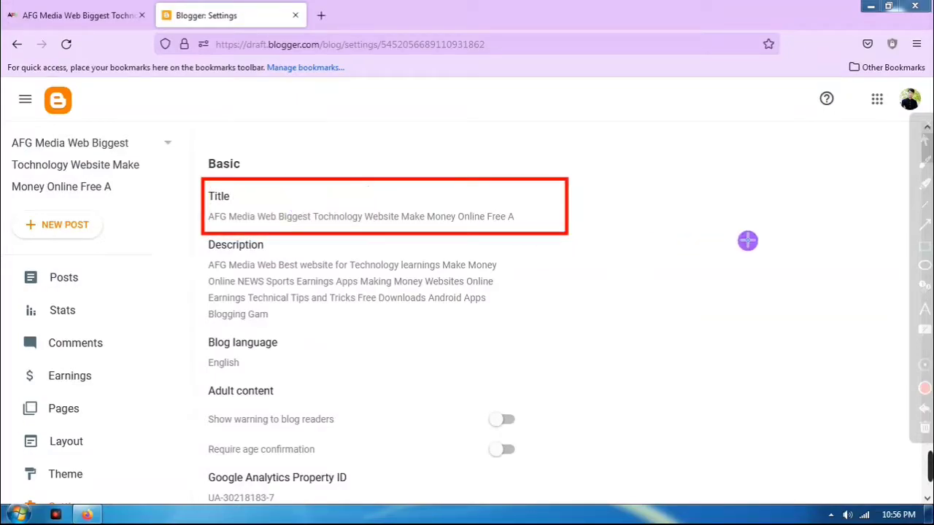
{"action": "mouse_move", "coordinate": [929, 449]}
{"action": "left_click", "coordinate": [924, 410]}
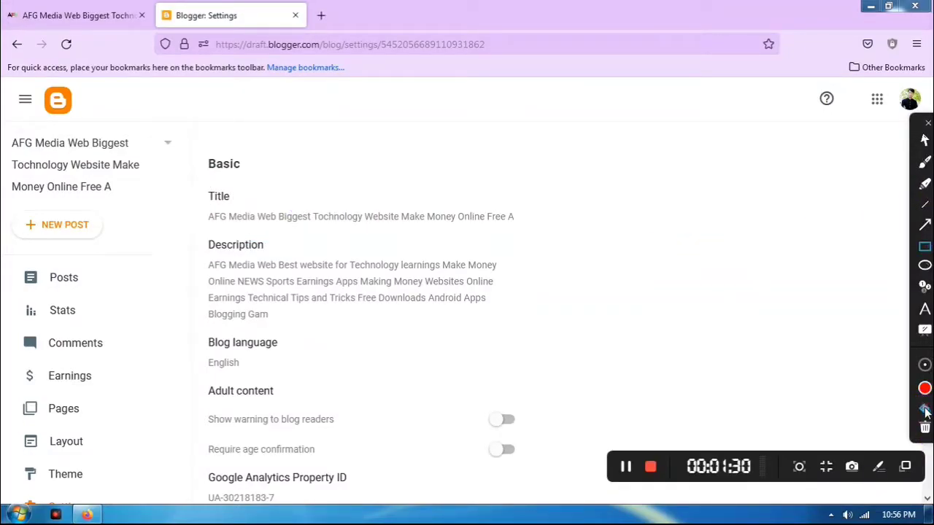
{"action": "left_click", "coordinate": [926, 144]}
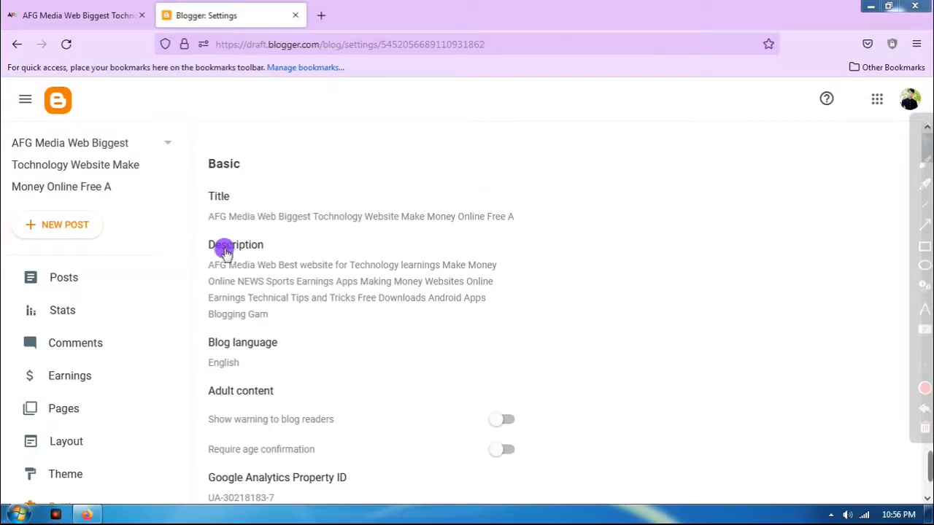
Open the blog title for editing and select its entire text
{"action": "left_click", "coordinate": [277, 217]}
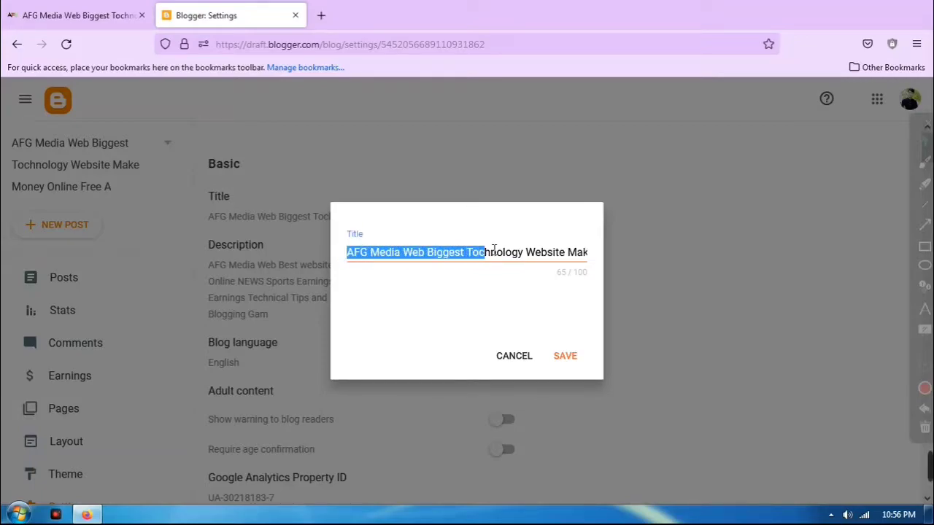
{"action": "left_click_drag", "start_coordinate": [567, 250], "coordinate": [587, 253]}
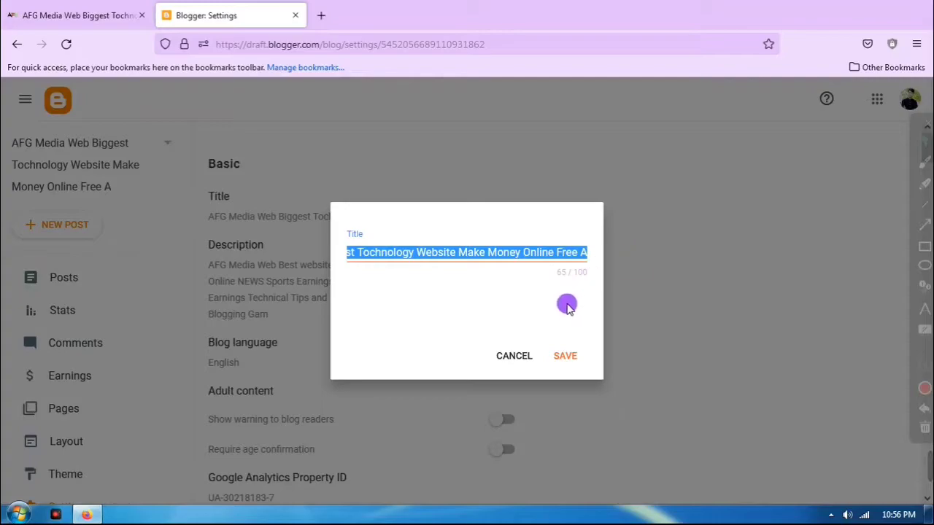
{"action": "left_click", "coordinate": [925, 190]}
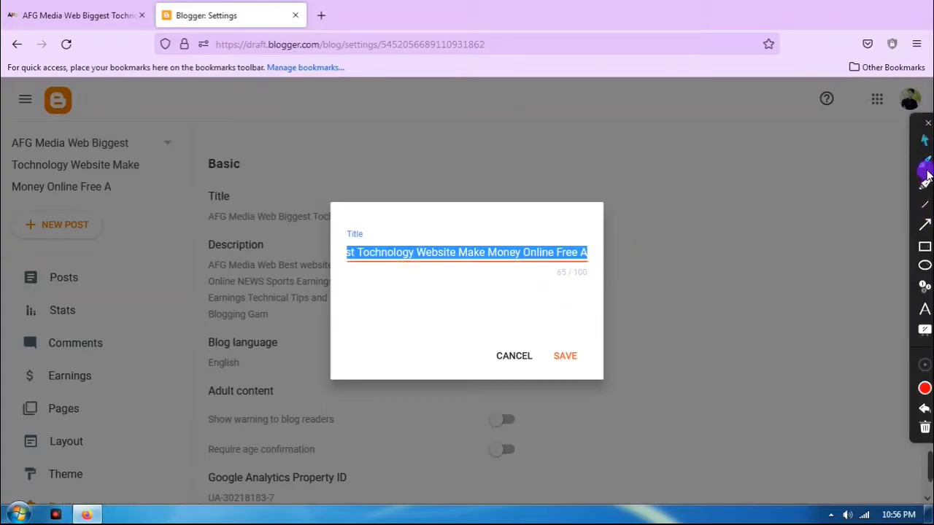
{"action": "left_click", "coordinate": [925, 140]}
{"action": "left_click", "coordinate": [464, 328]}
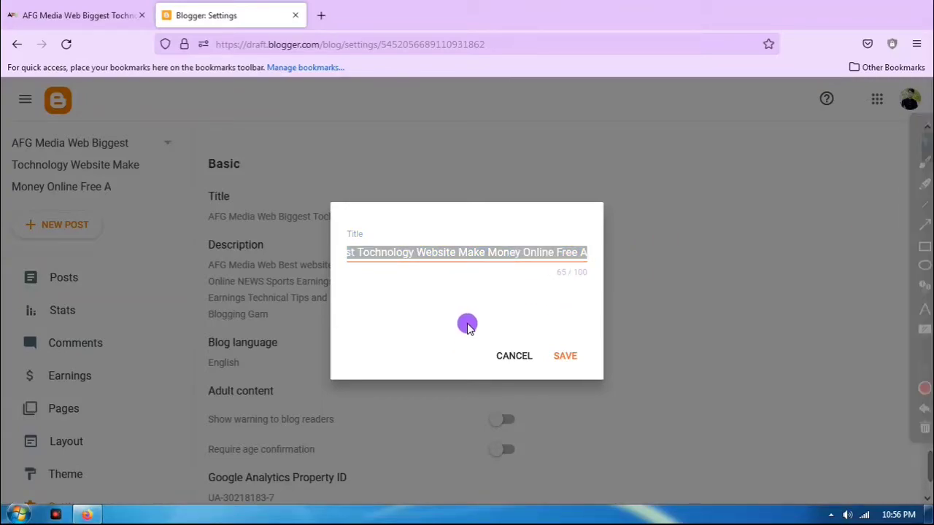
Draw a red arrow pointing at the title's character counter and erase the annotation
{"action": "left_click", "coordinate": [925, 225]}
{"action": "left_click_drag", "start_coordinate": [525, 299], "coordinate": [543, 280]}
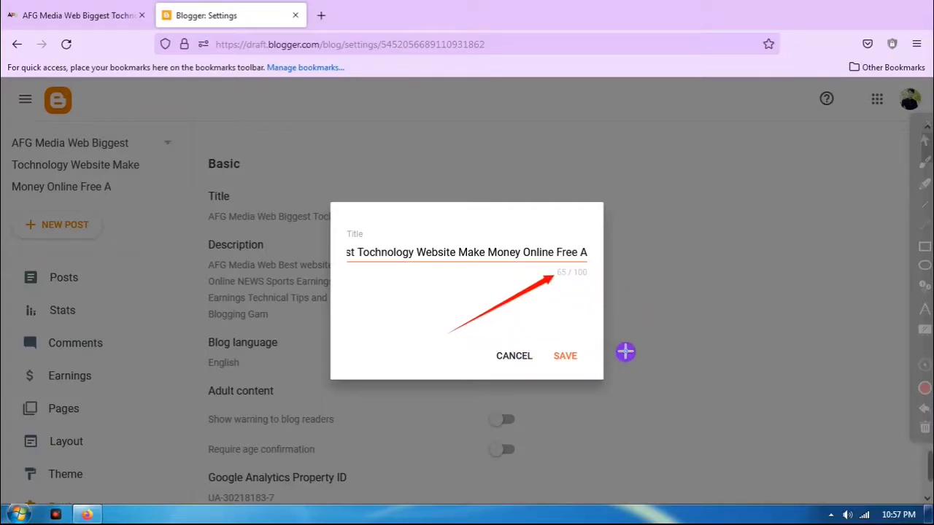
{"action": "left_click", "coordinate": [924, 429]}
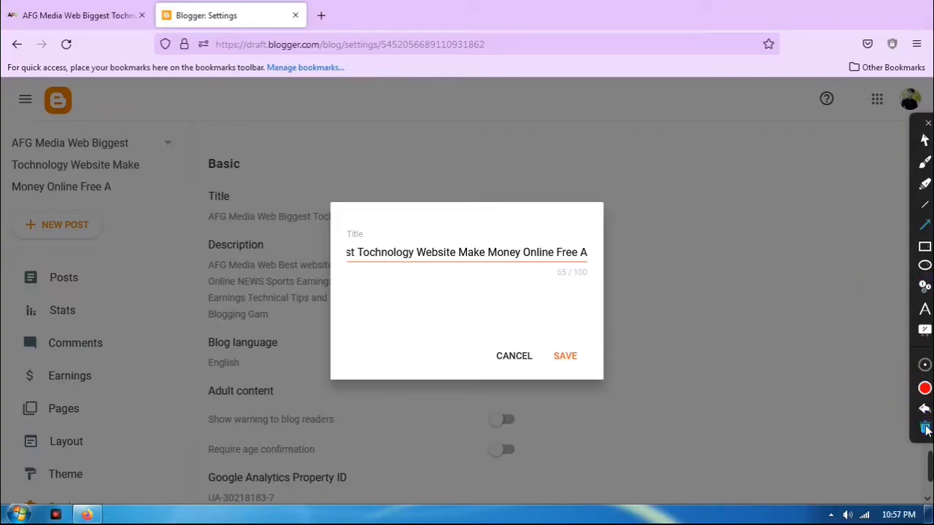
{"action": "left_click", "coordinate": [927, 140]}
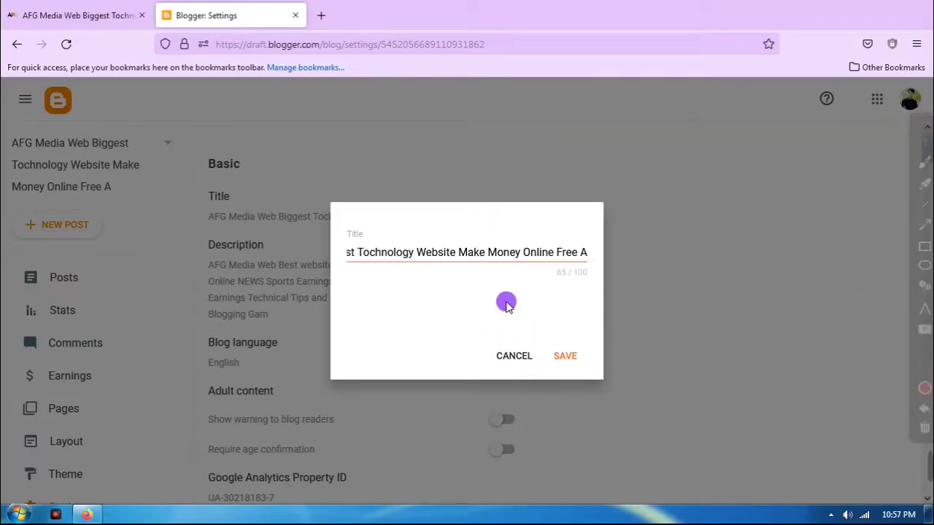
Highlight the title text once more, deselect it and save the blog title
{"action": "triple_click", "coordinate": [440, 251]}
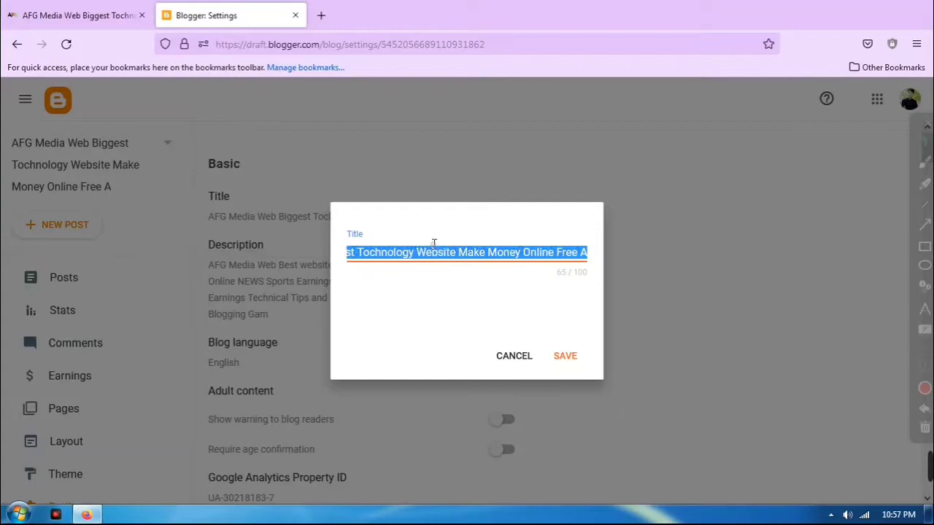
{"action": "left_click", "coordinate": [531, 312]}
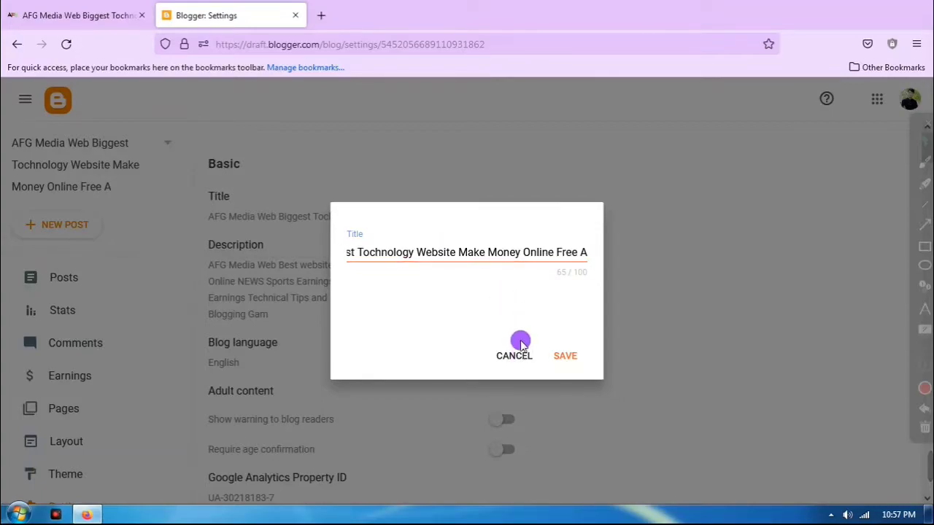
{"action": "left_click", "coordinate": [564, 355]}
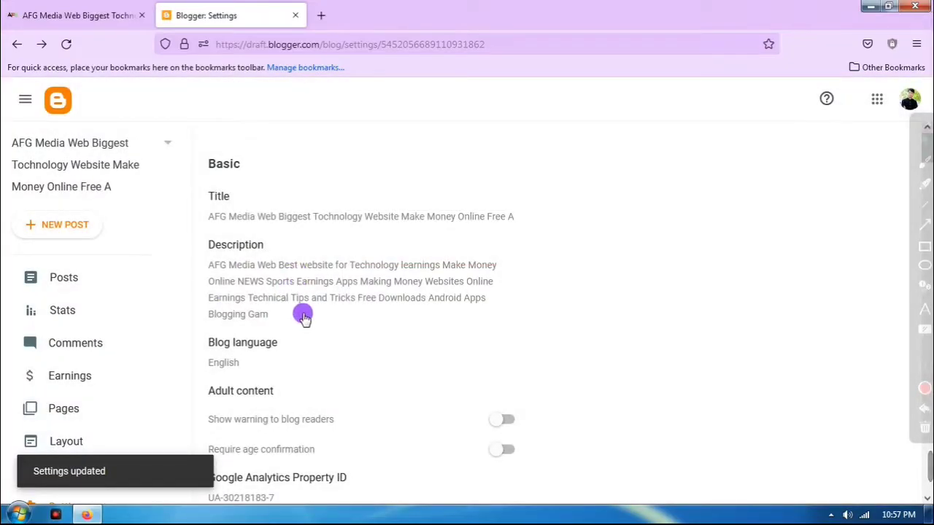
Outline the blog's Description setting with a red rectangle and erase the annotation
{"action": "scroll", "coordinate": [271, 267], "scroll_direction": "down", "scroll_amount": 2}
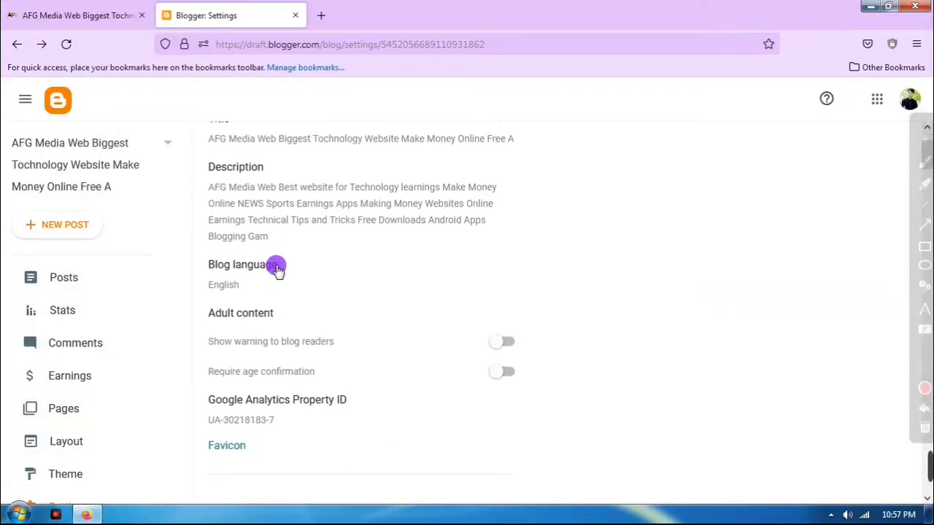
{"action": "left_click", "coordinate": [924, 247]}
{"action": "mouse_move", "coordinate": [194, 154]}
{"action": "left_mouse_down"}
{"action": "mouse_move", "coordinate": [226, 255]}
{"action": "mouse_move", "coordinate": [521, 246]}
{"action": "left_mouse_up"}
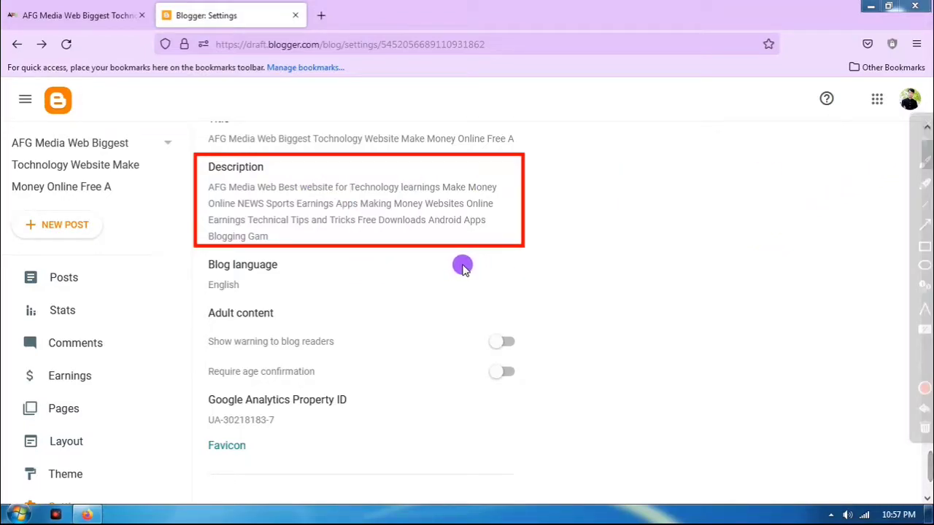
{"action": "left_click", "coordinate": [924, 432]}
Open the blog description for editing and look through its full text
{"action": "left_click", "coordinate": [297, 202]}
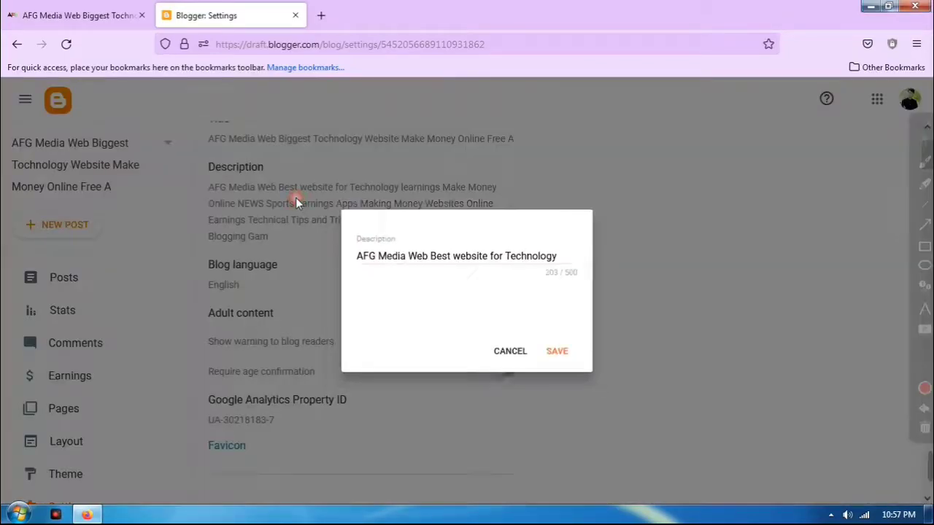
{"action": "left_click_drag", "start_coordinate": [356, 252], "coordinate": [389, 254]}
{"action": "left_click_drag", "start_coordinate": [446, 252], "coordinate": [531, 266]}
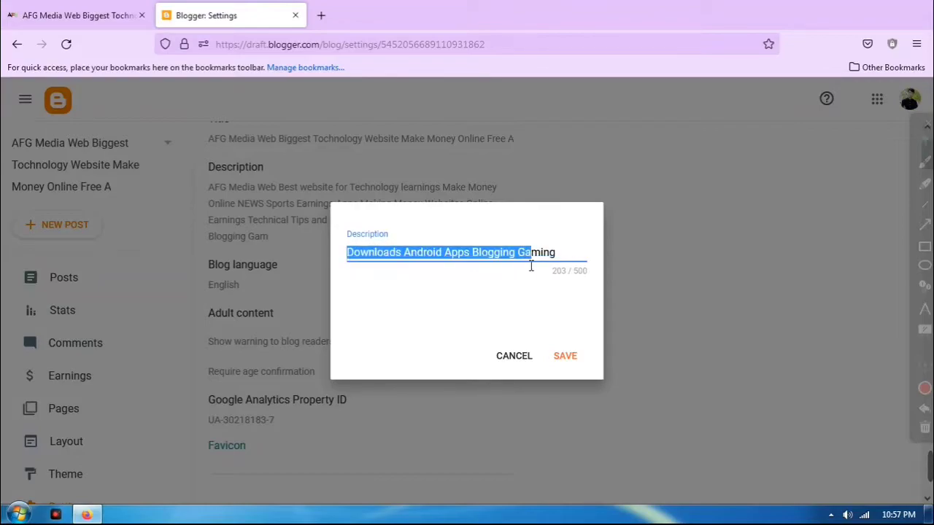
{"action": "scroll", "coordinate": [468, 252], "scroll_direction": "up", "scroll_amount": 3}
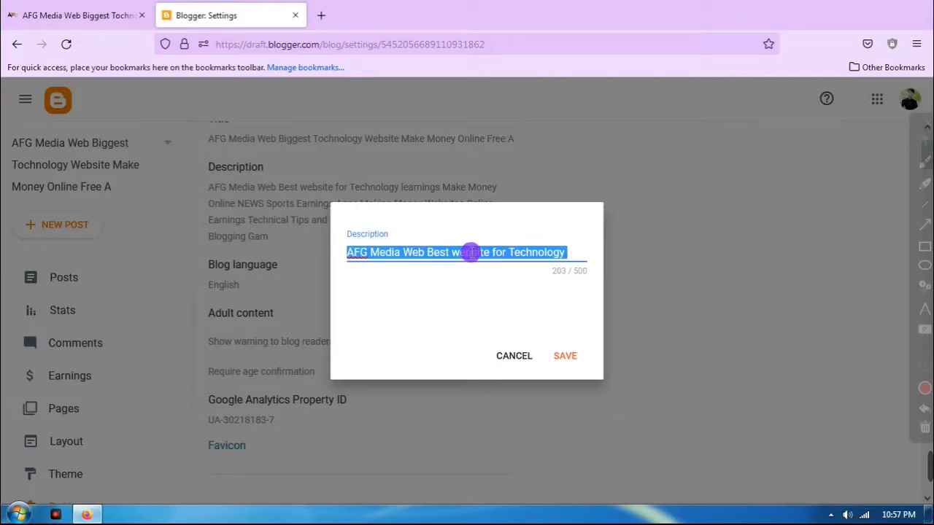
{"action": "left_click", "coordinate": [471, 251]}
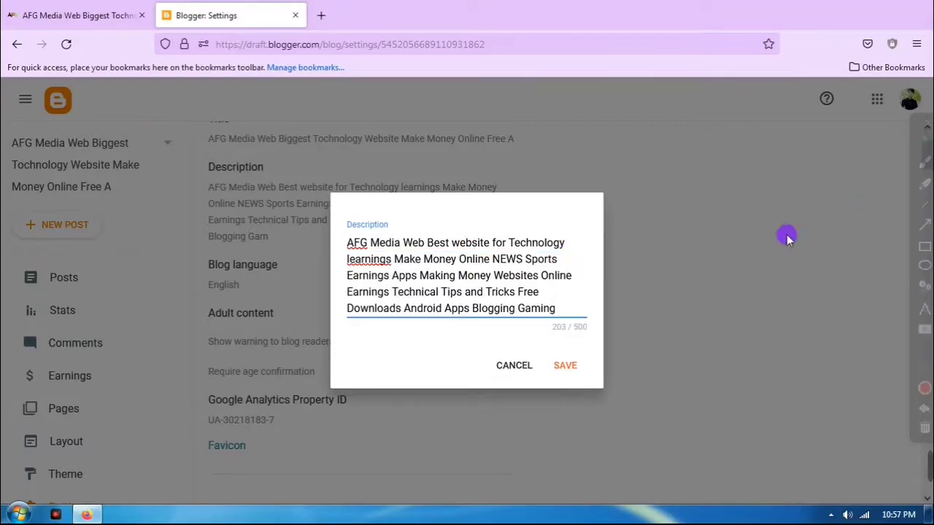
Point out the description's character counter with a temporary red arrow and close the description without saving
{"action": "left_click", "coordinate": [924, 250]}
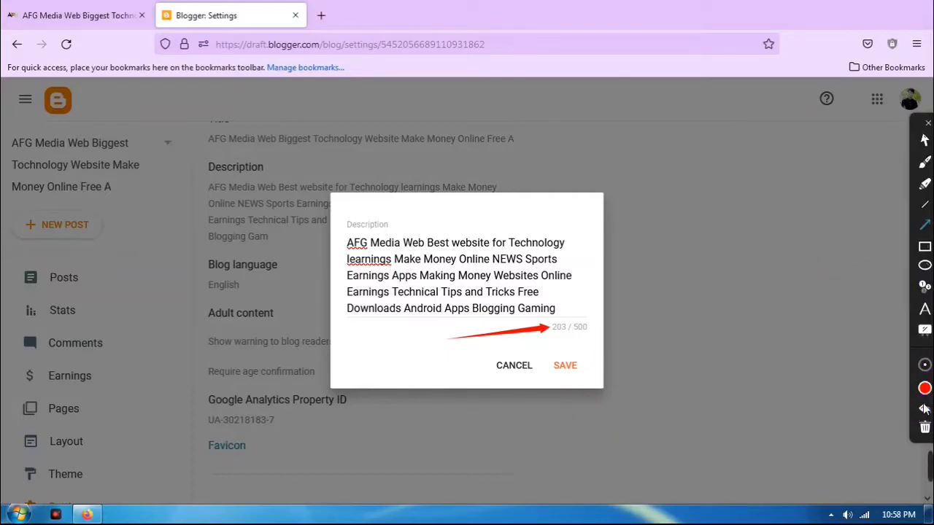
{"action": "left_click", "coordinate": [925, 409]}
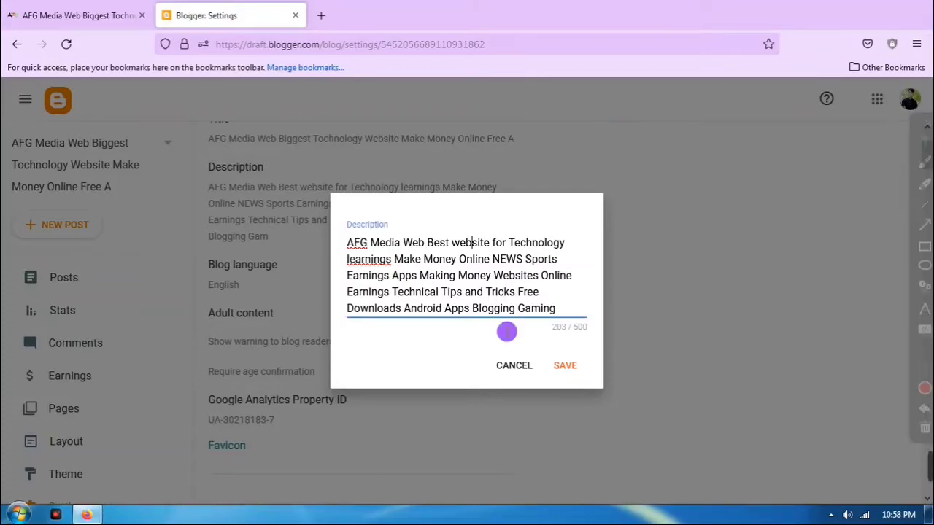
{"action": "left_click", "coordinate": [509, 365]}
Outline the Blog language setting with a red rectangle and erase the annotation
{"action": "scroll", "coordinate": [263, 241], "scroll_direction": "down", "scroll_amount": 1}
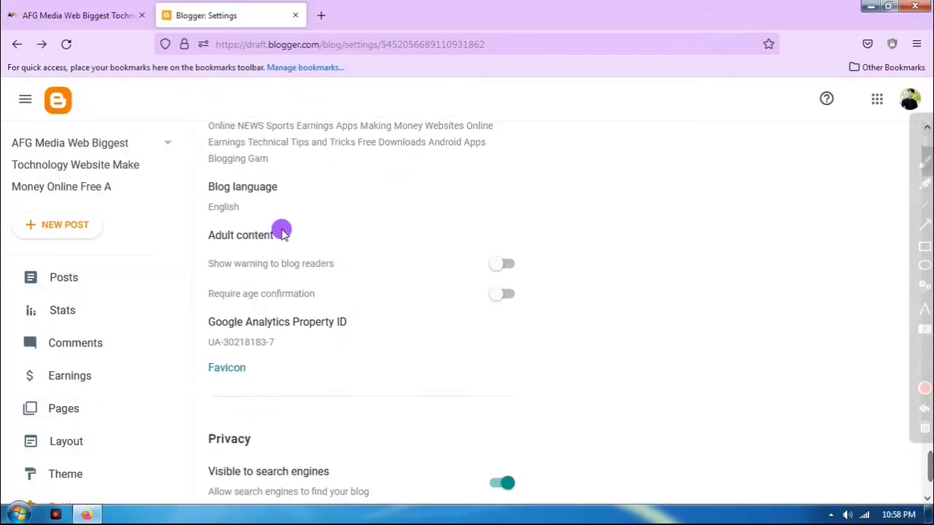
{"action": "left_click", "coordinate": [925, 250]}
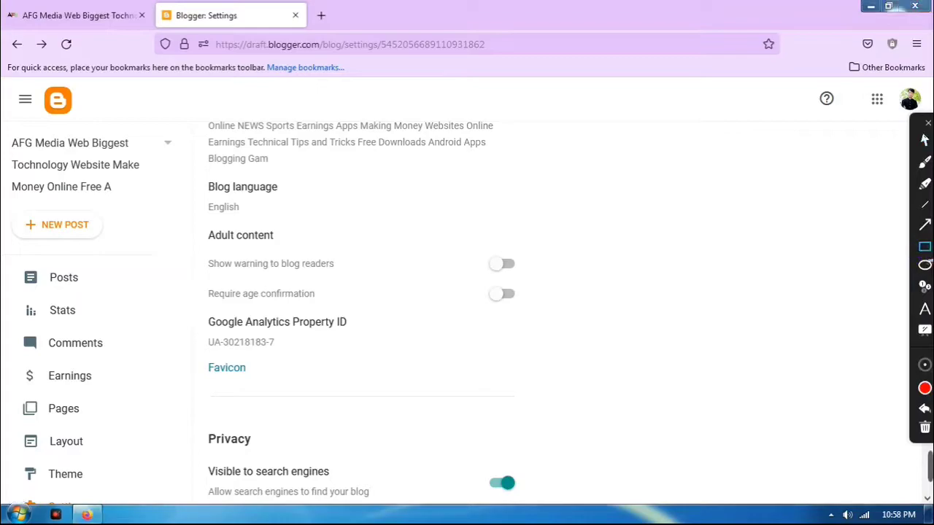
{"action": "left_click_drag", "start_coordinate": [213, 211], "coordinate": [355, 225]}
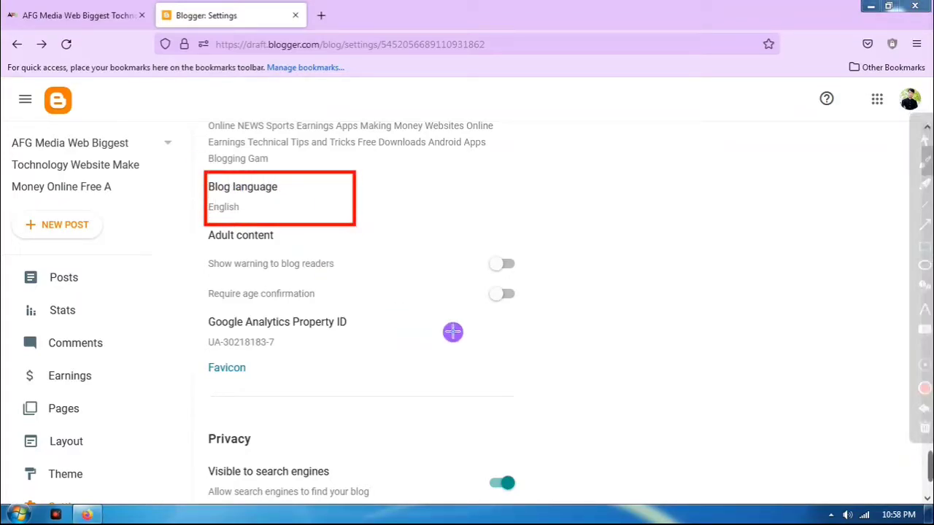
{"action": "left_click", "coordinate": [925, 428]}
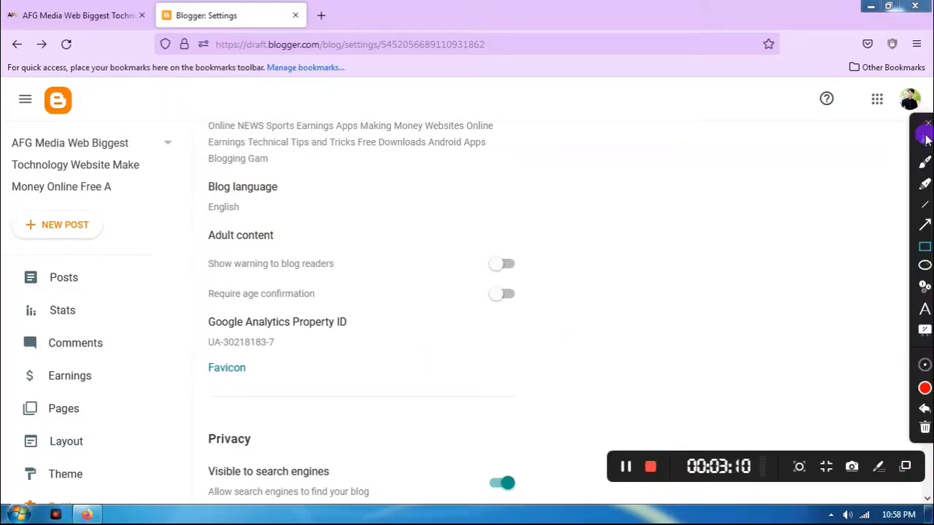
Look through the available blog languages, choose English (United Kingdom) and save the setting
{"action": "left_click", "coordinate": [219, 204]}
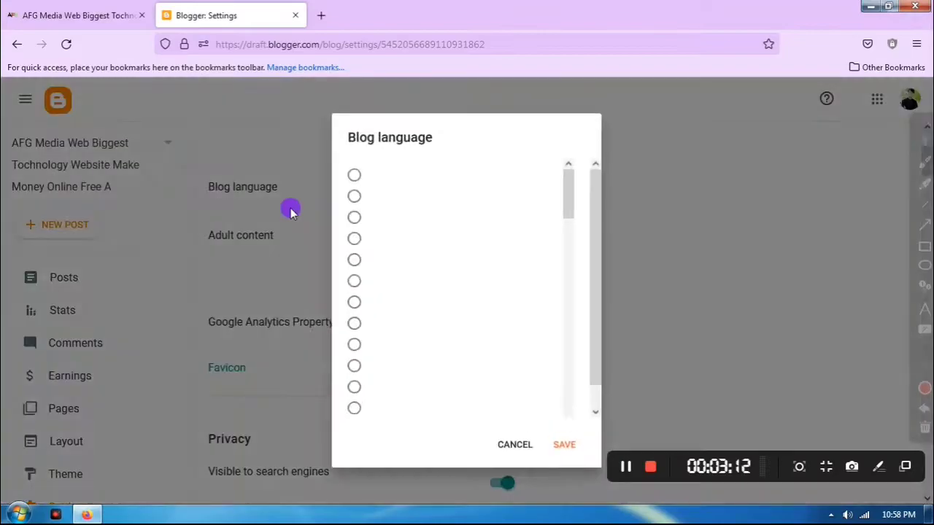
{"action": "left_click_drag", "start_coordinate": [573, 191], "coordinate": [576, 168]}
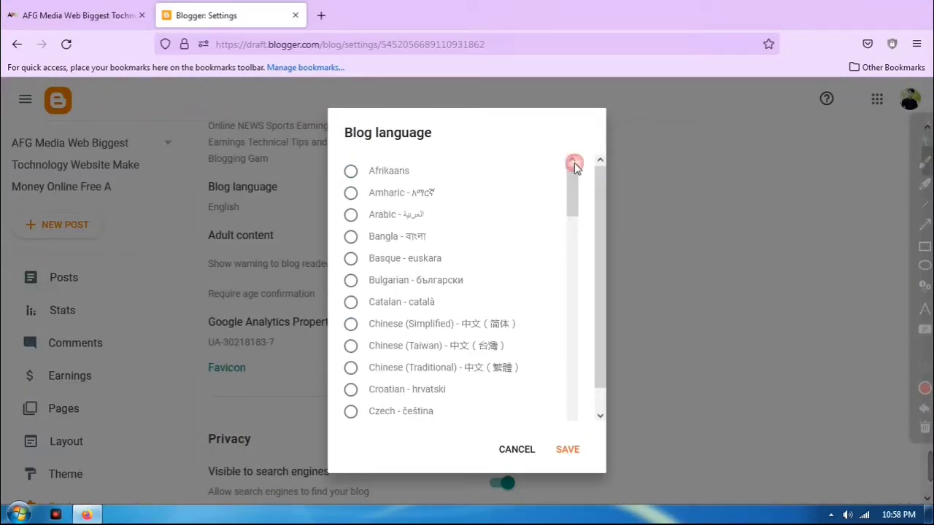
{"action": "scroll", "coordinate": [446, 236], "scroll_direction": "down", "scroll_amount": 10}
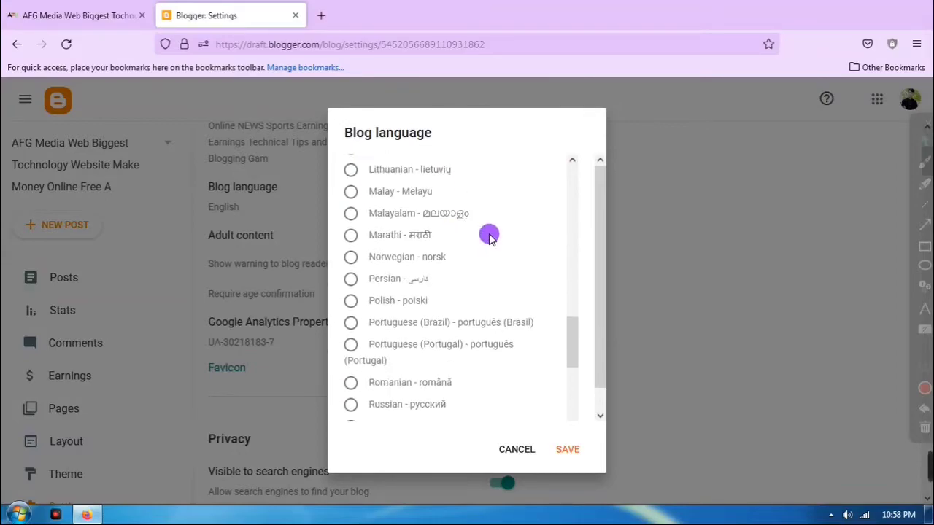
{"action": "scroll", "coordinate": [491, 235], "scroll_direction": "down", "scroll_amount": 8}
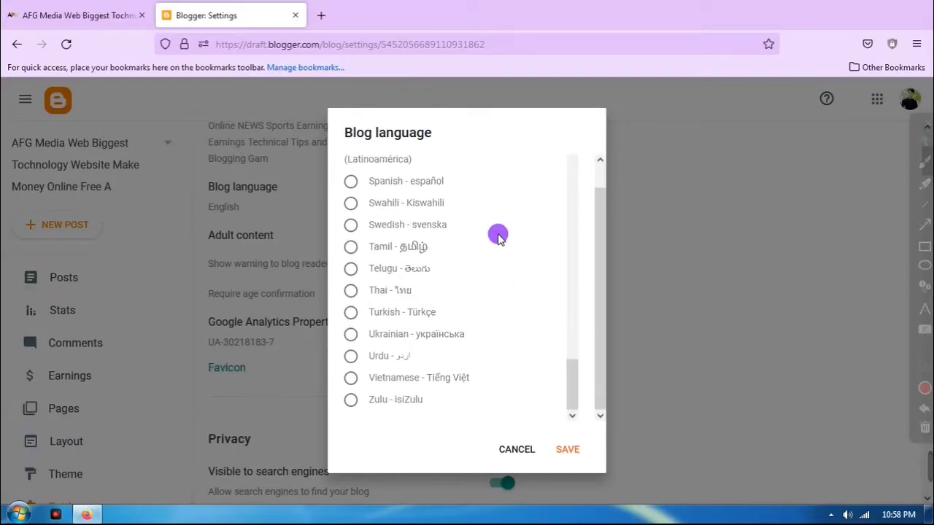
{"action": "left_click_drag", "start_coordinate": [576, 385], "coordinate": [583, 214]}
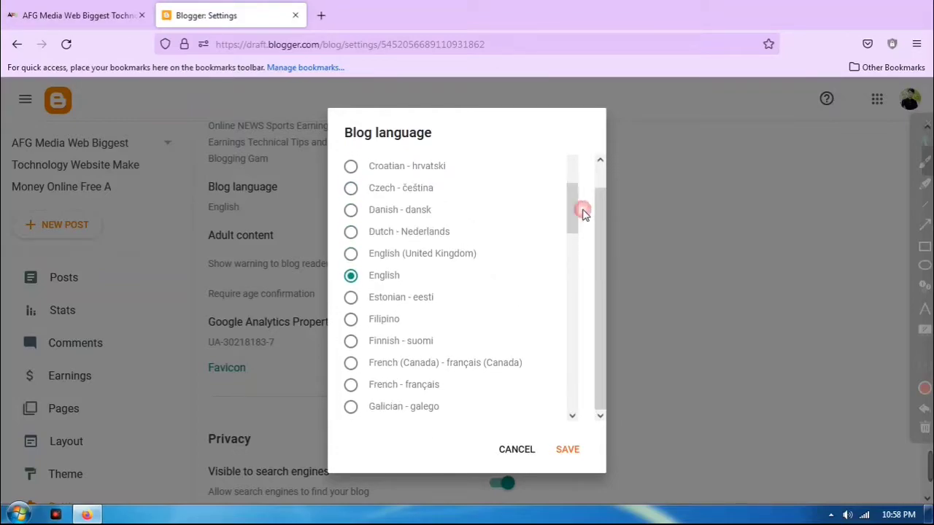
{"action": "left_click", "coordinate": [353, 254]}
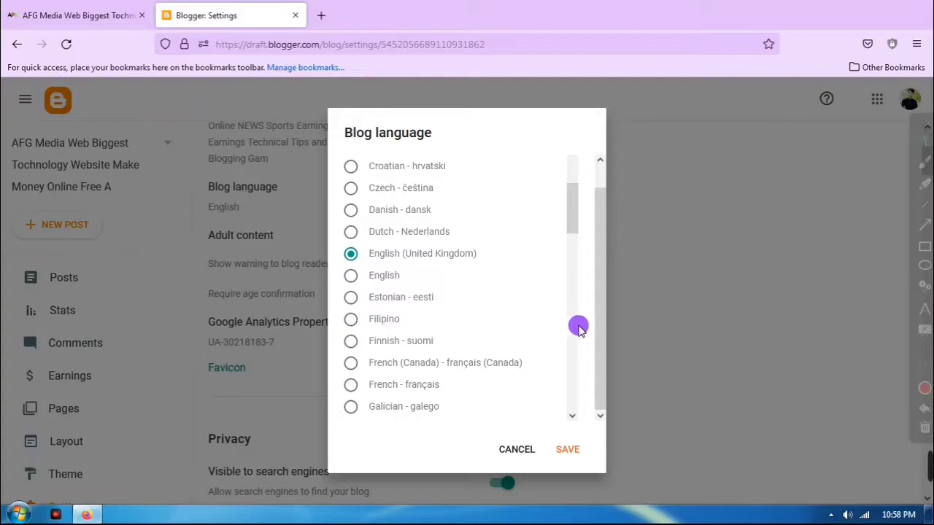
{"action": "left_click", "coordinate": [350, 276]}
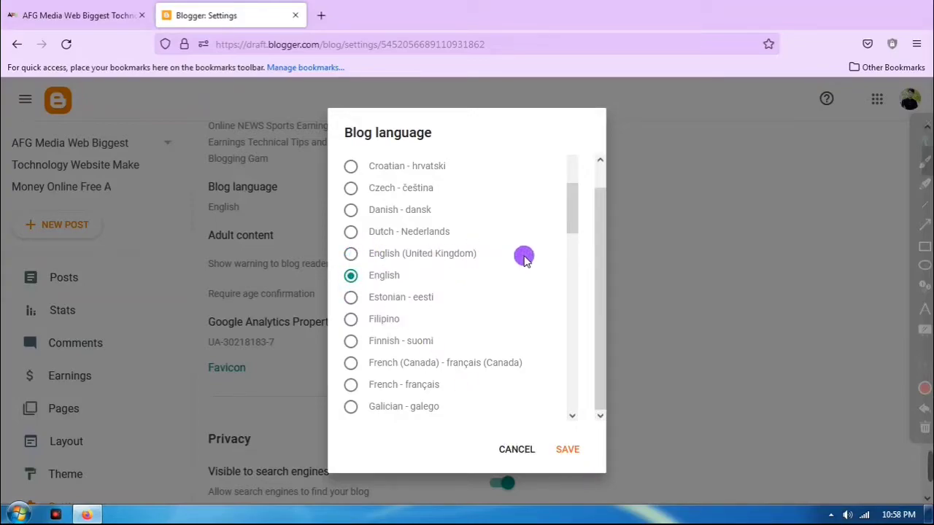
{"action": "left_click", "coordinate": [351, 255]}
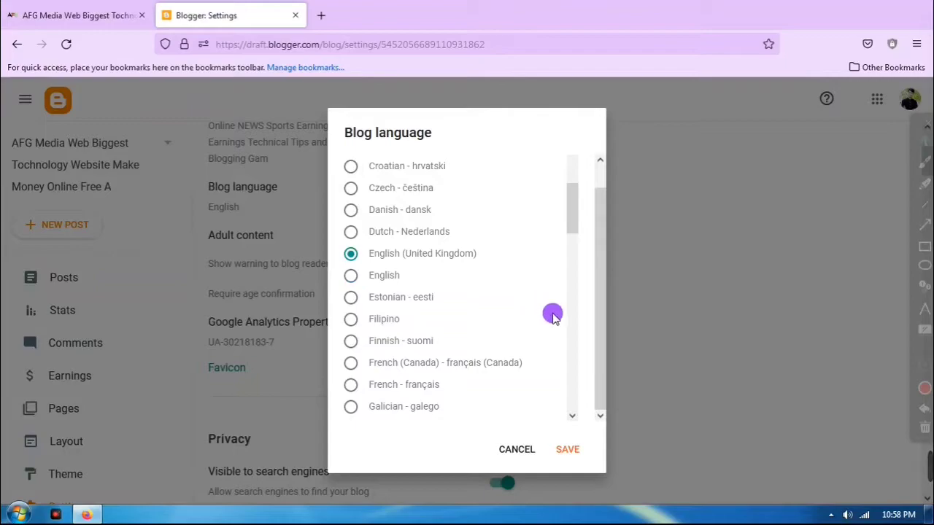
{"action": "left_click", "coordinate": [565, 449]}
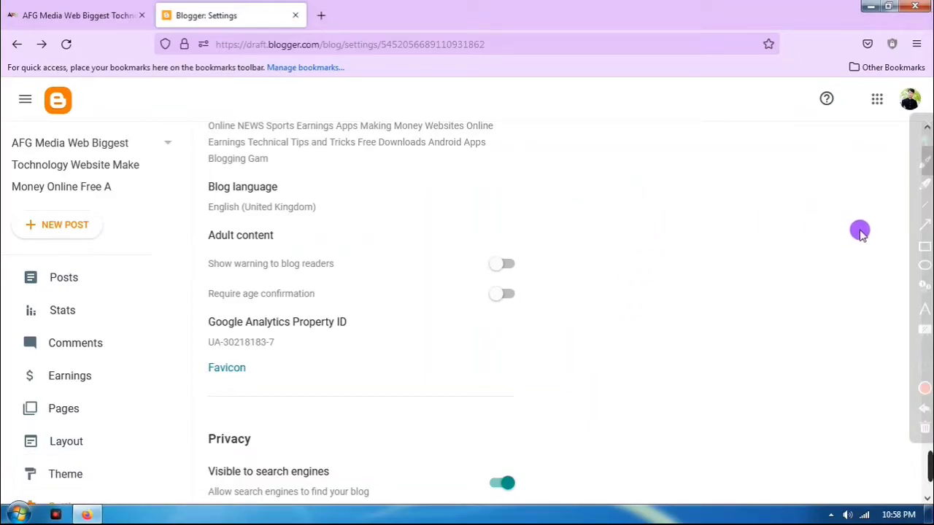
Outline the Adult content settings in red, point an arrow at the reader warning switch and erase the annotations
{"action": "left_click", "coordinate": [924, 250]}
{"action": "mouse_move", "coordinate": [203, 220]}
{"action": "left_mouse_down"}
{"action": "mouse_move", "coordinate": [211, 302]}
{"action": "mouse_move", "coordinate": [546, 309]}
{"action": "left_mouse_up"}
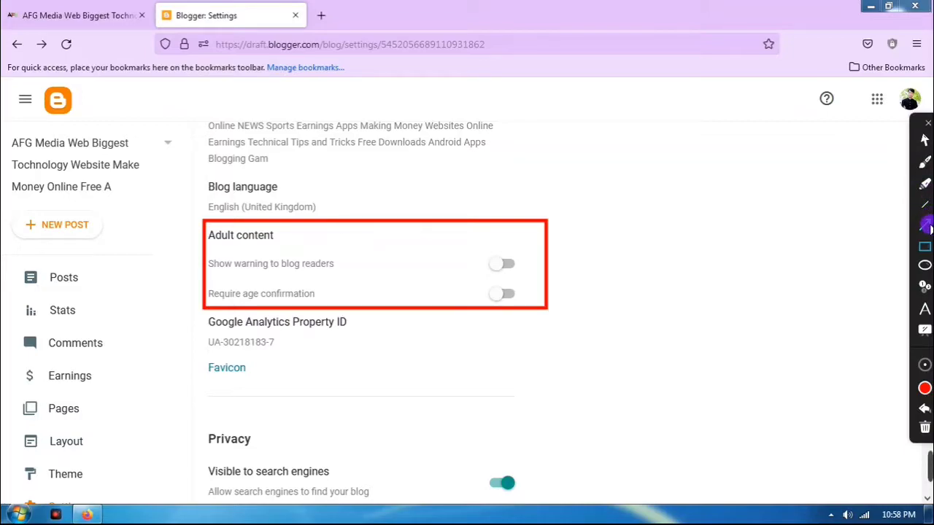
{"action": "mouse_move", "coordinate": [416, 247]}
{"action": "left_mouse_down"}
{"action": "mouse_move", "coordinate": [509, 266]}
{"action": "mouse_move", "coordinate": [489, 263]}
{"action": "left_mouse_up"}
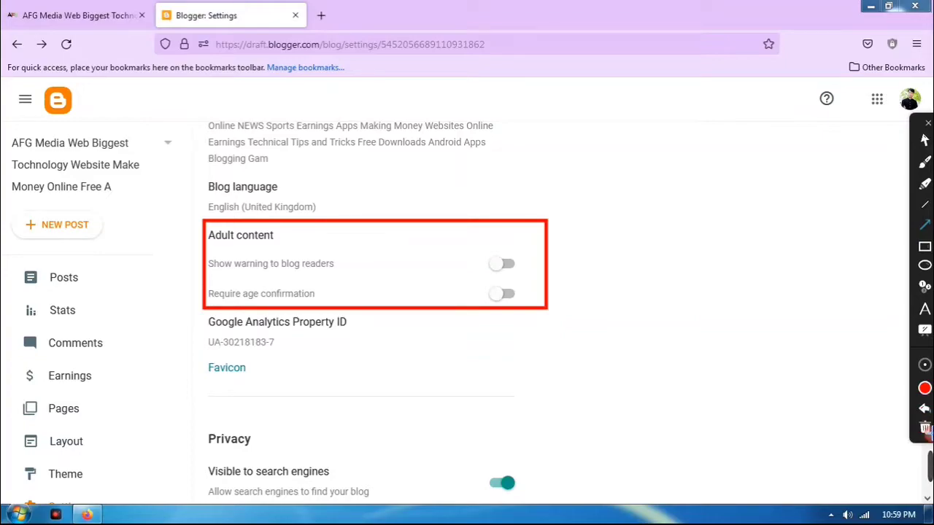
{"action": "left_click", "coordinate": [922, 429]}
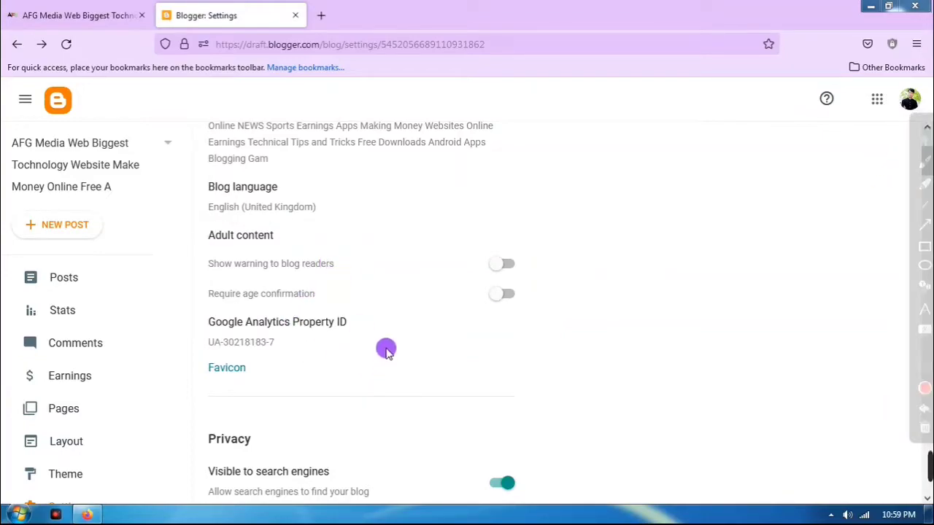
Outline the Google Analytics Property ID setting with a red rectangle and erase the annotation
{"action": "scroll", "coordinate": [467, 368], "scroll_direction": "down", "scroll_amount": 2}
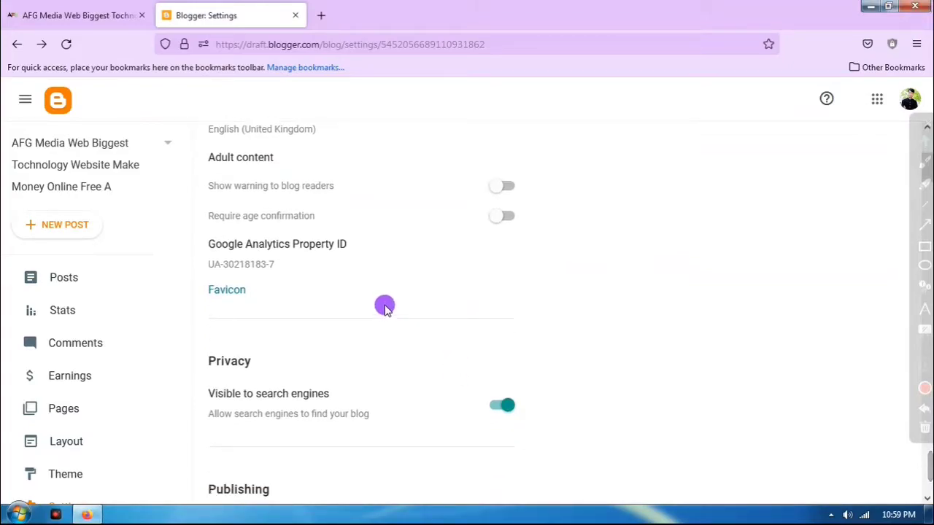
{"action": "left_click", "coordinate": [926, 250]}
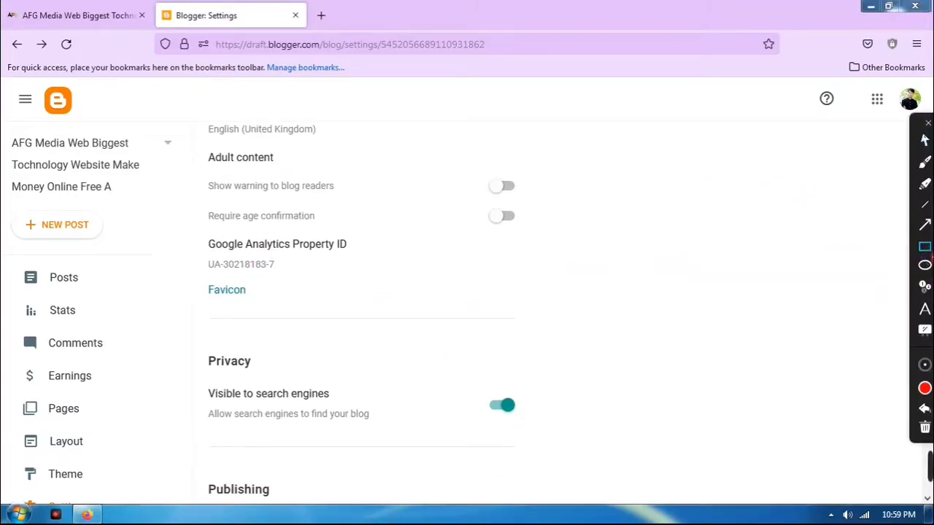
{"action": "left_click_drag", "start_coordinate": [211, 270], "coordinate": [409, 276]}
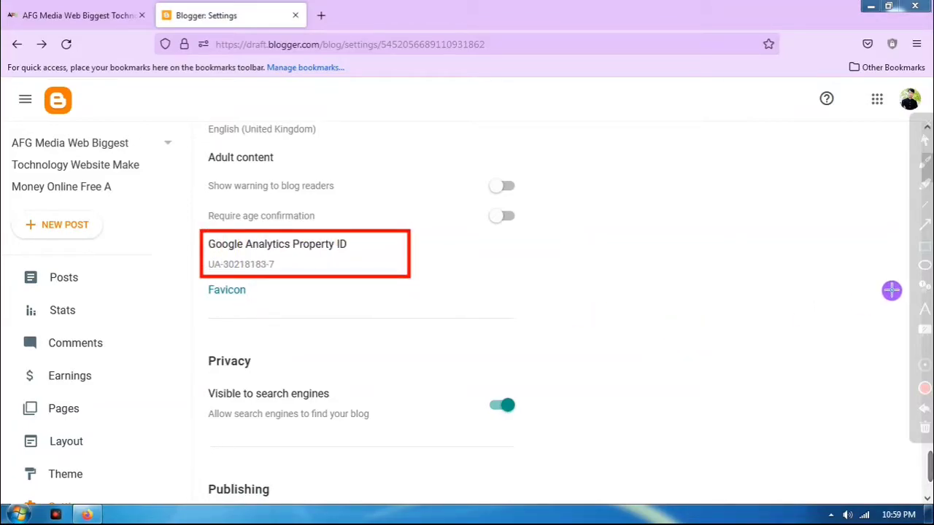
{"action": "left_click", "coordinate": [925, 429]}
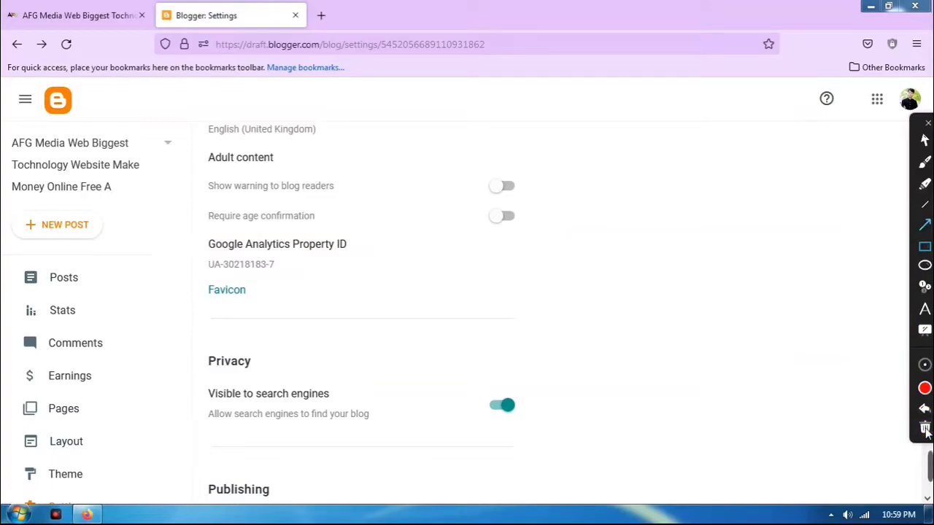
Open the Google Analytics Property ID for viewing and close it without saving
{"action": "left_click", "coordinate": [925, 141]}
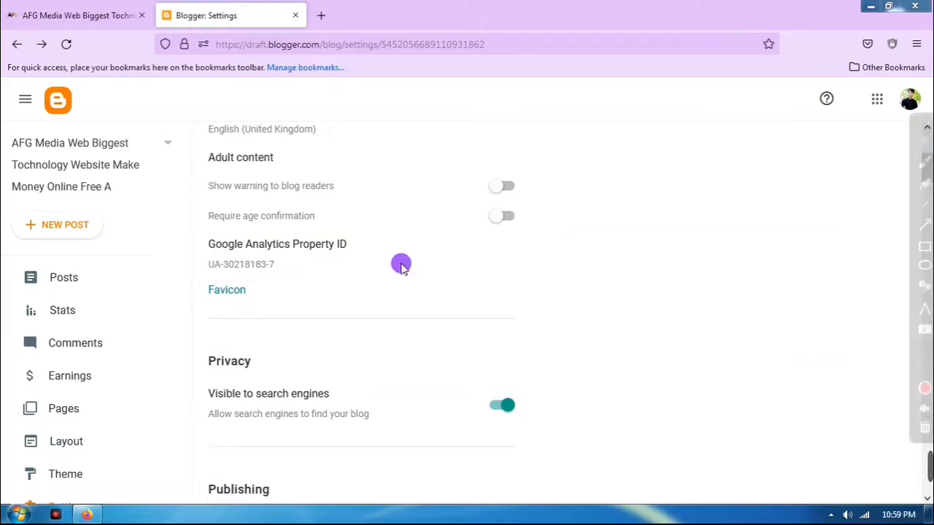
{"action": "left_click", "coordinate": [250, 265]}
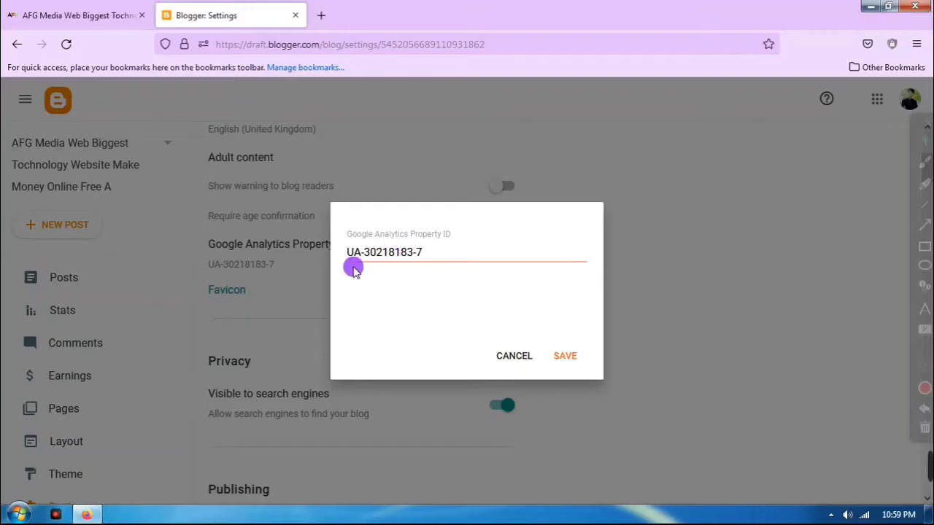
{"action": "left_click", "coordinate": [513, 358]}
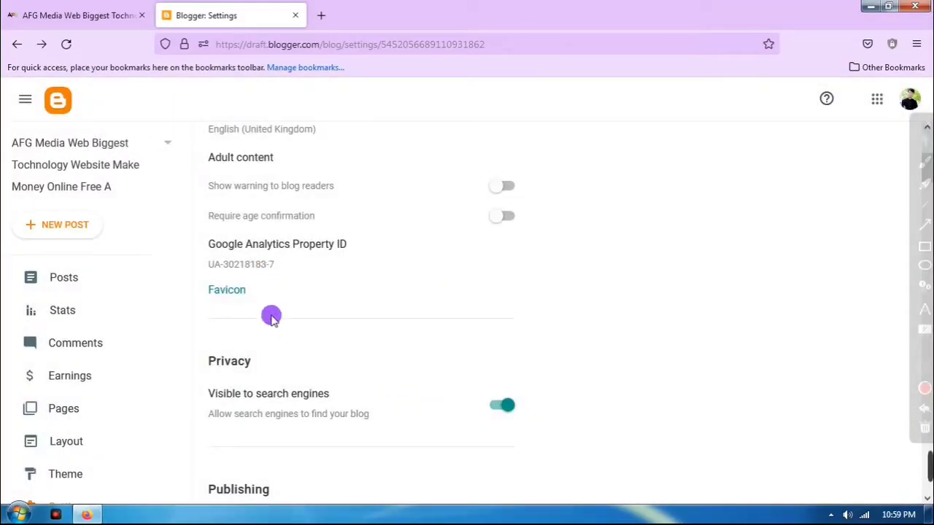
Outline the Favicon setting in red, check the live blog's page, return to the settings and erase the rectangle
{"action": "left_click", "coordinate": [924, 246]}
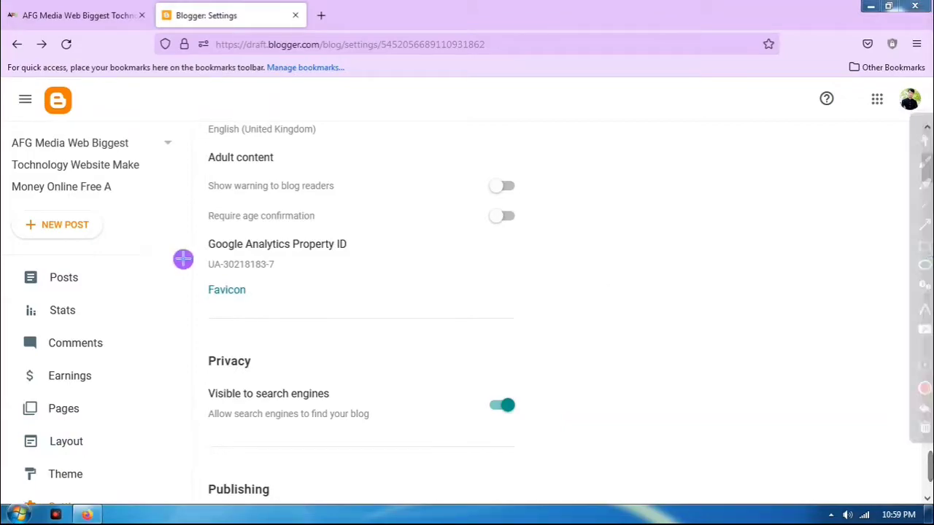
{"action": "left_click_drag", "start_coordinate": [202, 305], "coordinate": [346, 308]}
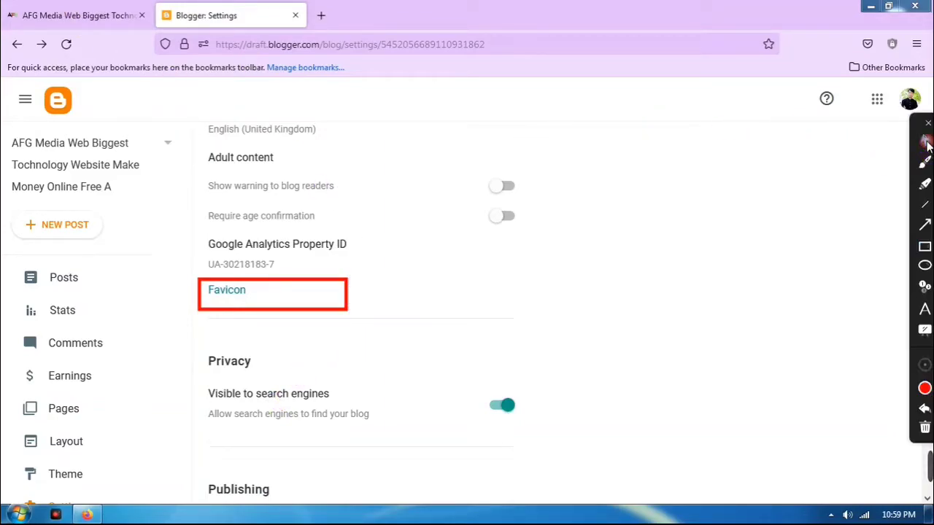
{"action": "left_click", "coordinate": [33, 8]}
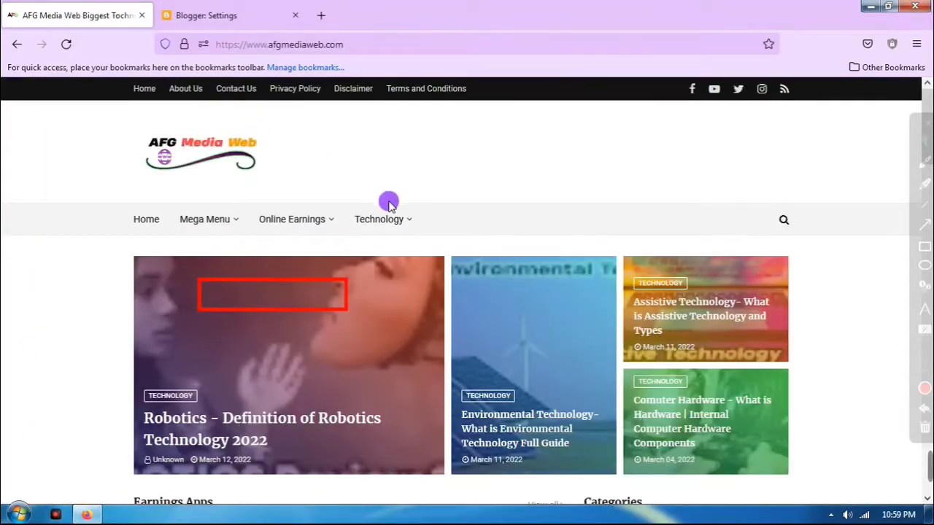
{"action": "scroll", "coordinate": [417, 358], "scroll_direction": "down", "scroll_amount": 2}
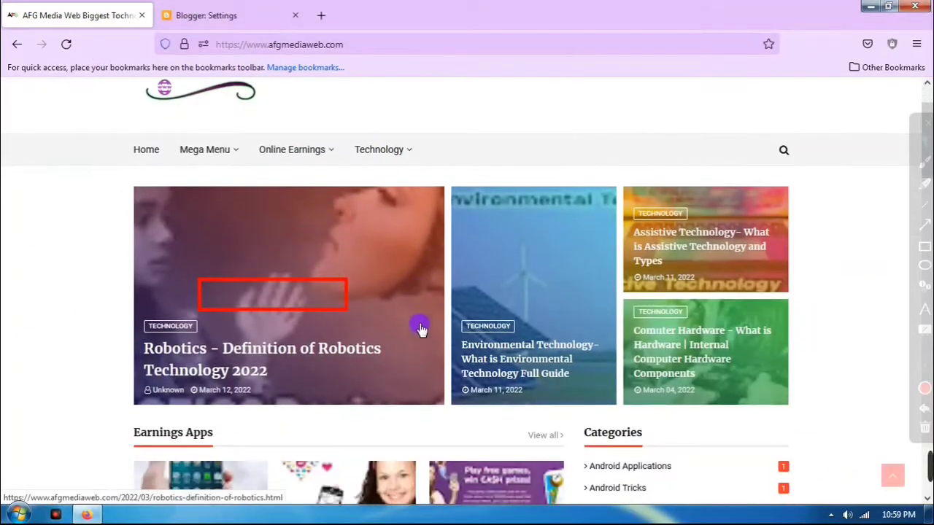
{"action": "left_click", "coordinate": [195, 9]}
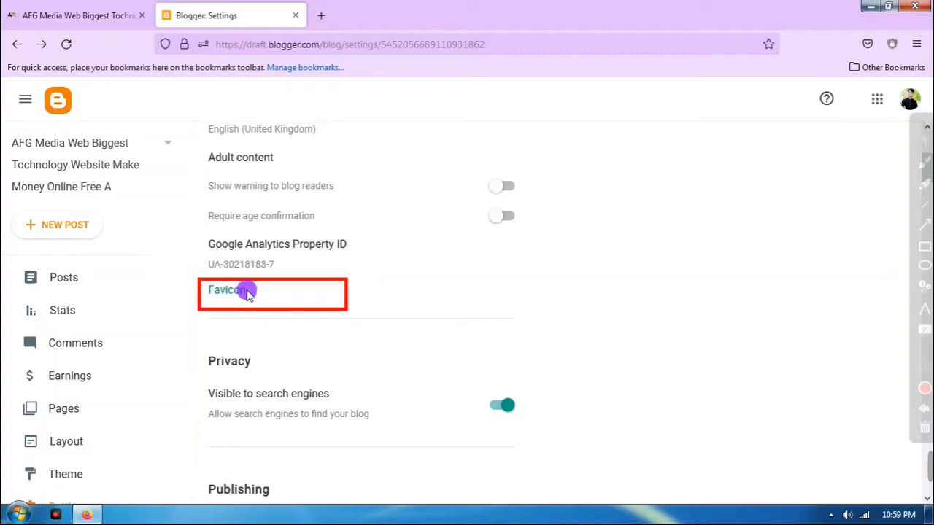
{"action": "left_click", "coordinate": [925, 429]}
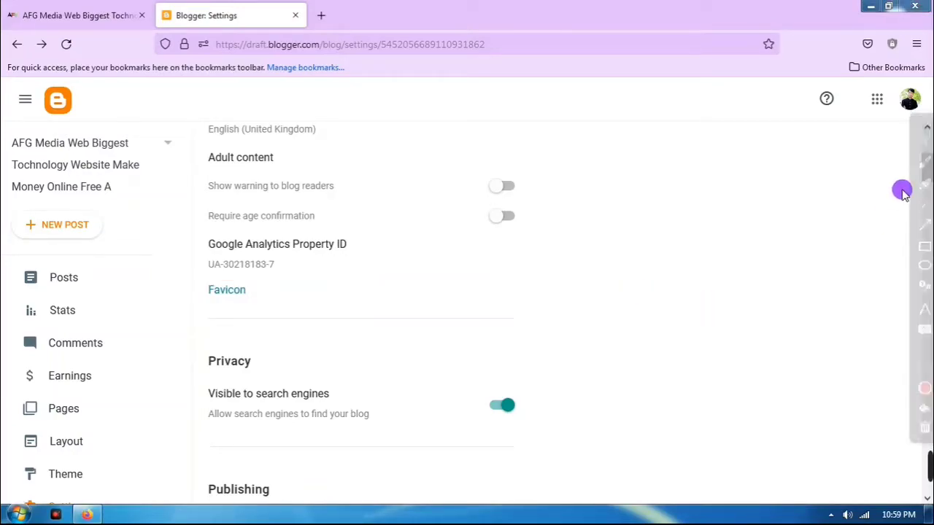
Point out the favicon on the live blog's browser tab with a red arrow and erase the arrow
{"action": "left_click", "coordinate": [69, 11]}
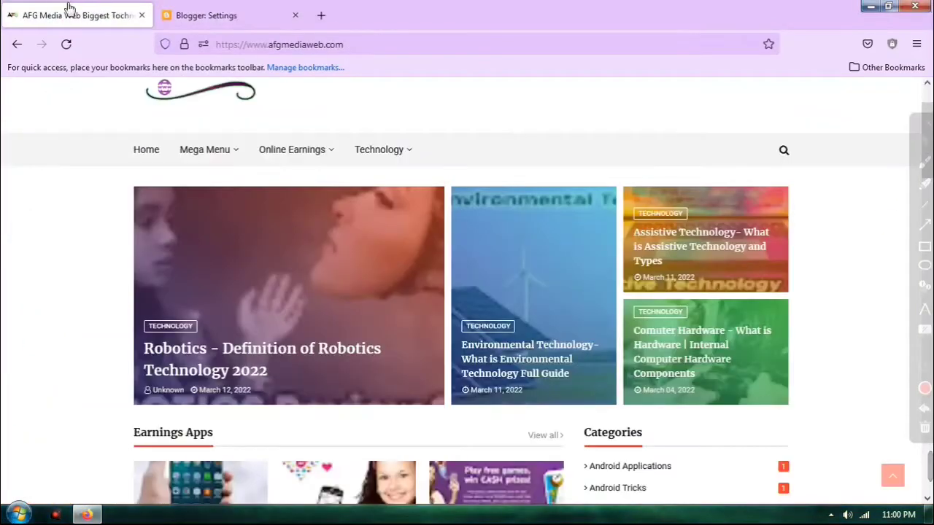
{"action": "left_click", "coordinate": [924, 226]}
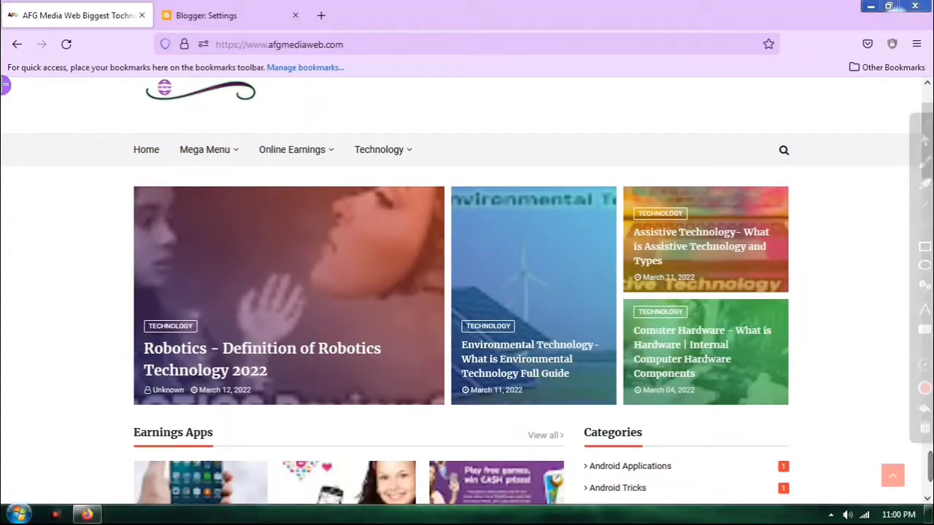
{"action": "mouse_move", "coordinate": [53, 216]}
{"action": "left_mouse_down"}
{"action": "mouse_move", "coordinate": [10, 63]}
{"action": "mouse_move", "coordinate": [13, 19]}
{"action": "left_mouse_up"}
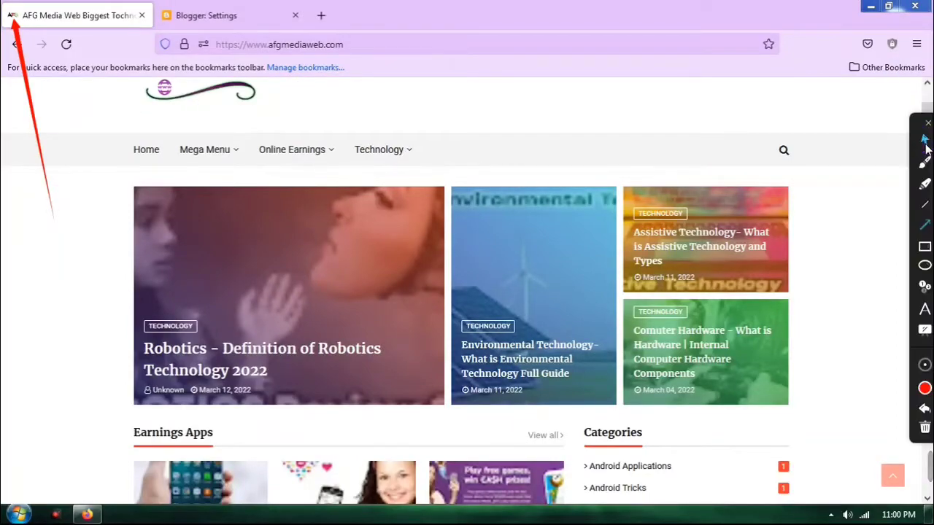
{"action": "left_click", "coordinate": [923, 426]}
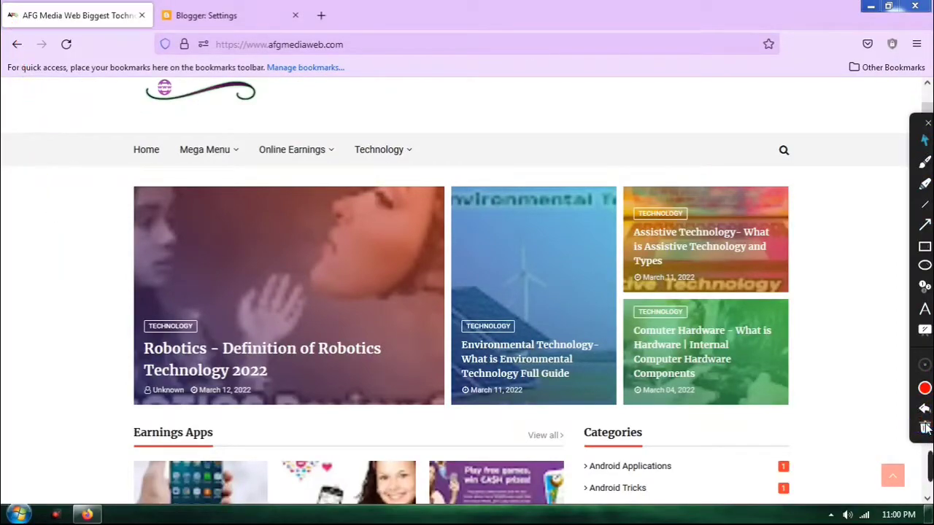
Return to the blog settings and open the Favicon configuration page
{"action": "left_click", "coordinate": [235, 12]}
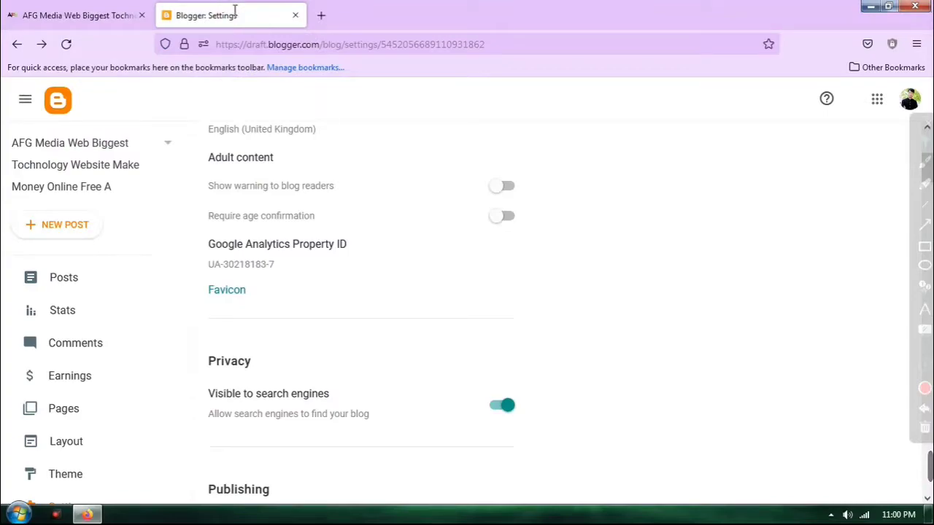
{"action": "left_click", "coordinate": [227, 293]}
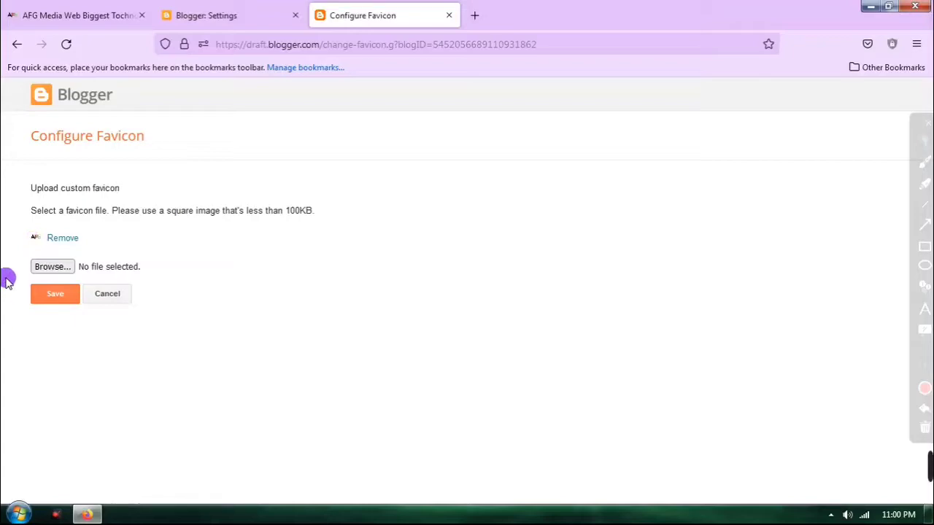
Choose Hnet.com-image(2).png from the Downloads folder as the custom favicon file
{"action": "left_click", "coordinate": [52, 267]}
{"action": "left_click", "coordinate": [131, 156]}
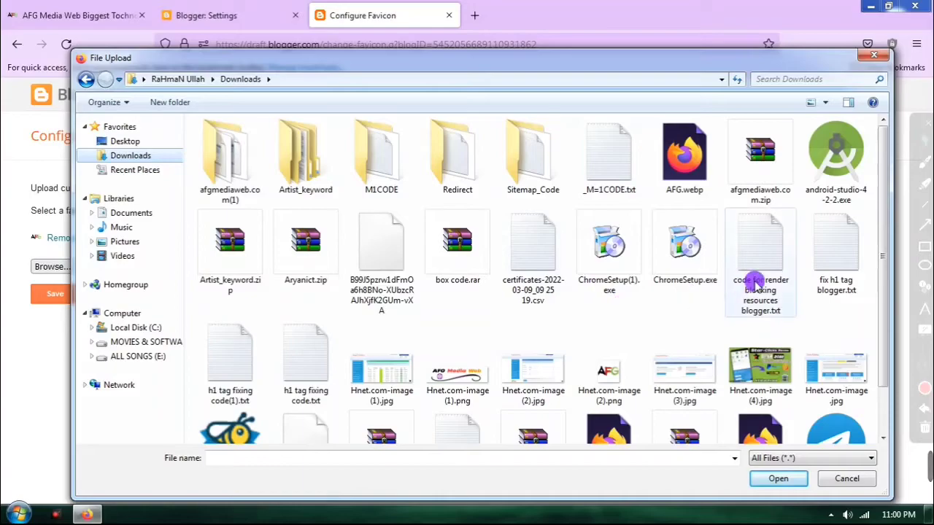
{"action": "scroll", "coordinate": [602, 312], "scroll_direction": "down", "scroll_amount": 1}
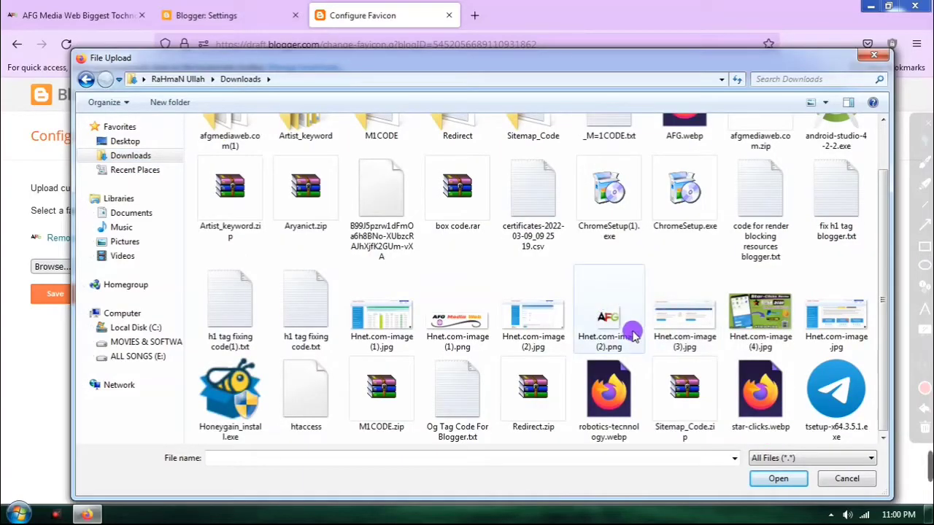
{"action": "double_click", "coordinate": [608, 326]}
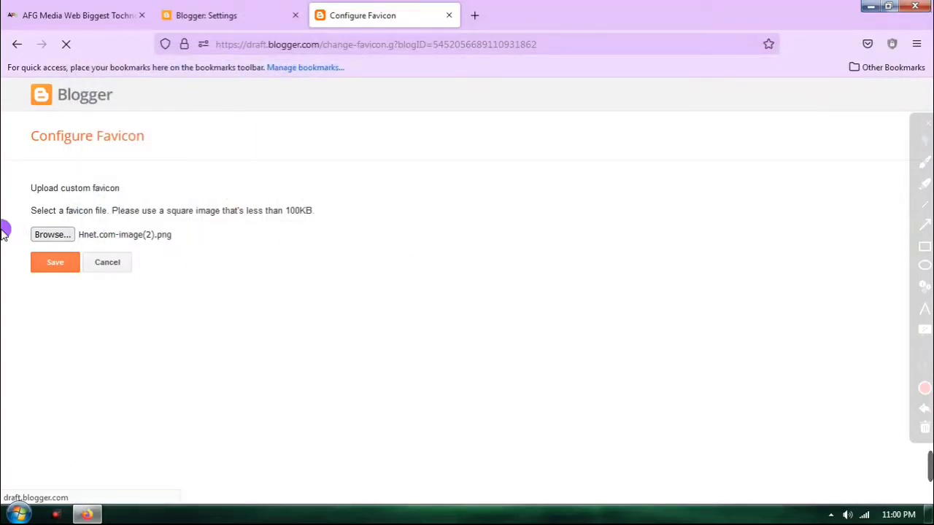
Preview Hnet.com-image(2).png at several zoom levels from the favicon file picker, and close the preview
{"action": "left_click", "coordinate": [52, 264]}
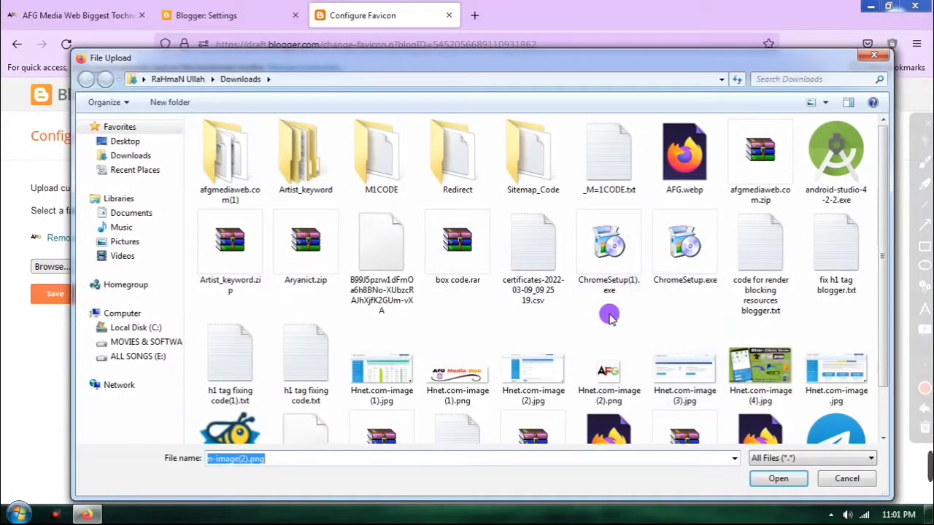
{"action": "left_click", "coordinate": [592, 361]}
{"action": "right_click", "coordinate": [600, 359]}
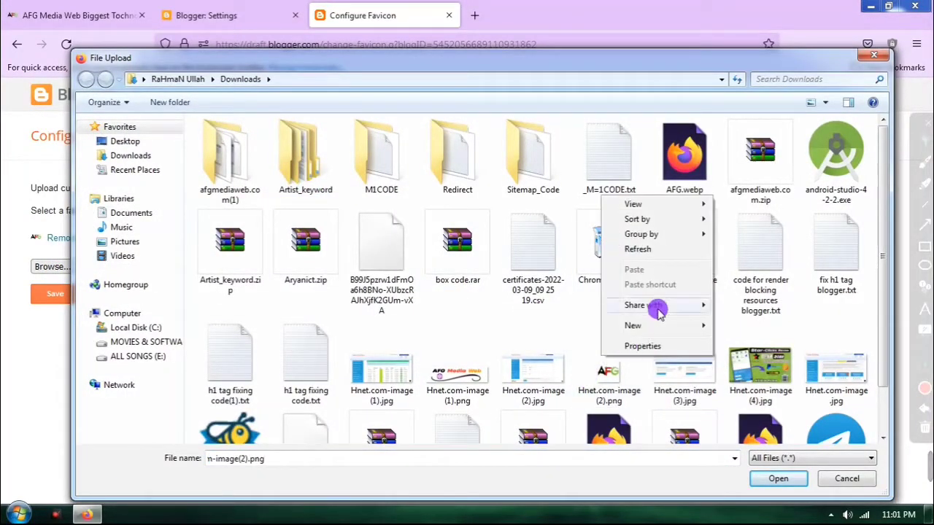
{"action": "left_click", "coordinate": [634, 206]}
{"action": "left_click", "coordinate": [609, 376]}
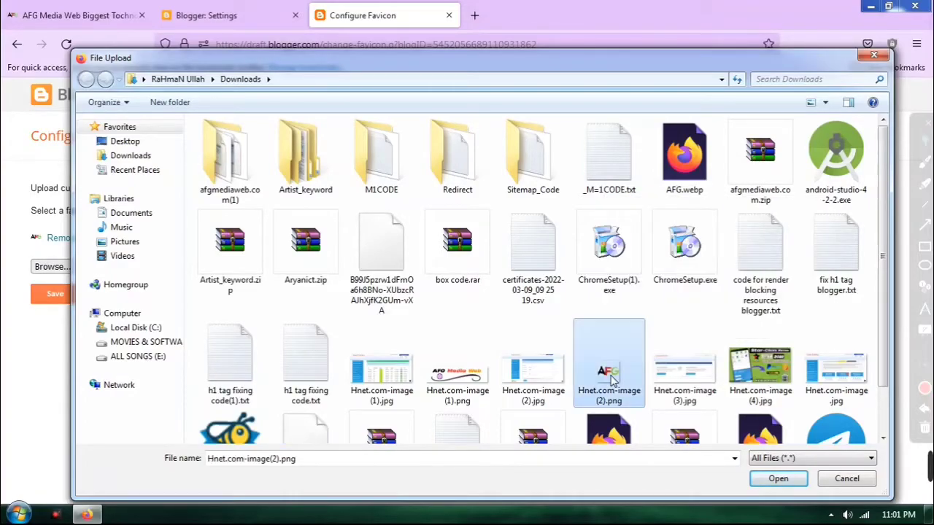
{"action": "right_click", "coordinate": [611, 376]}
{"action": "left_click", "coordinate": [647, 111]}
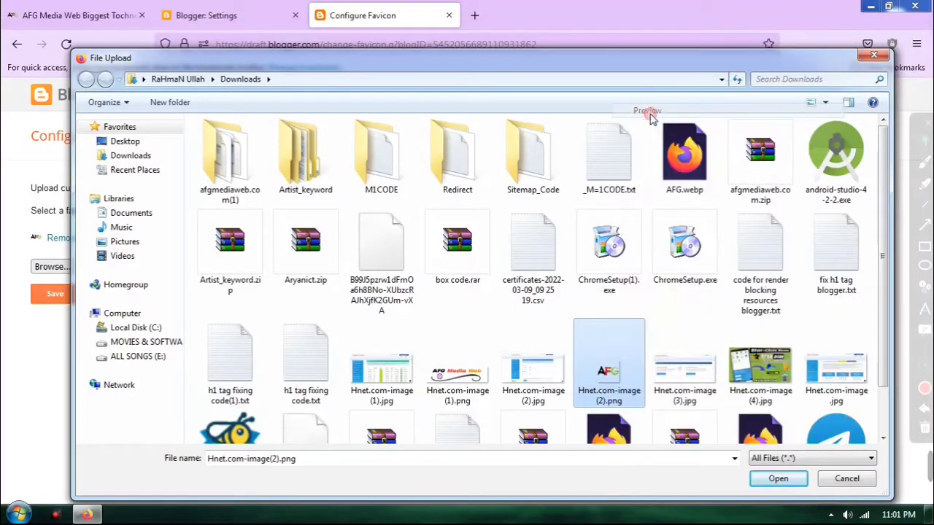
{"action": "scroll", "coordinate": [540, 265], "scroll_direction": "up", "scroll_amount": 3}
{"action": "scroll", "coordinate": [602, 277], "scroll_direction": "down", "scroll_amount": 4}
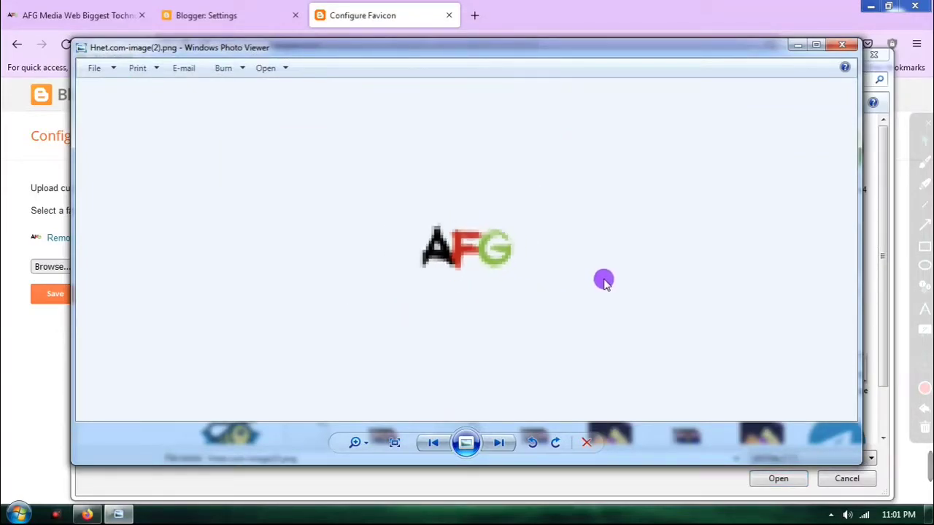
{"action": "scroll", "coordinate": [731, 284], "scroll_direction": "up", "scroll_amount": 3}
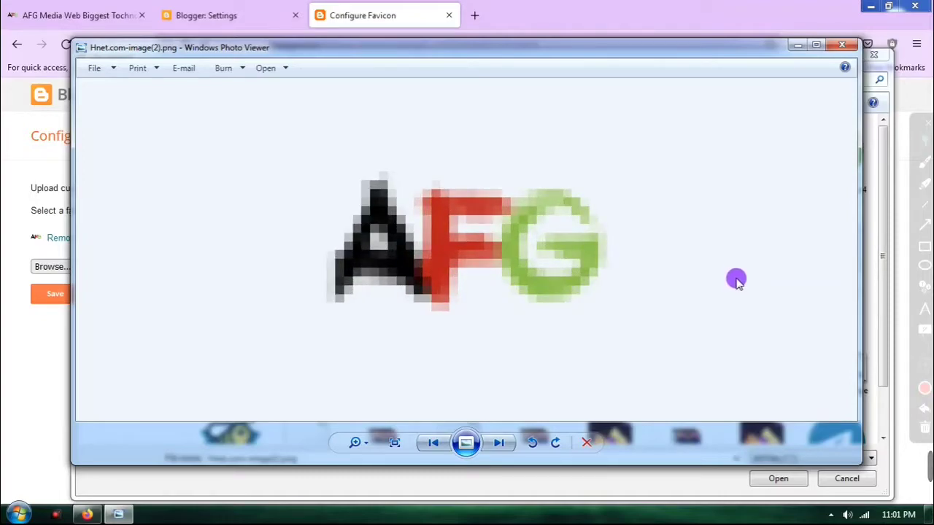
{"action": "scroll", "coordinate": [736, 281], "scroll_direction": "down", "scroll_amount": 5}
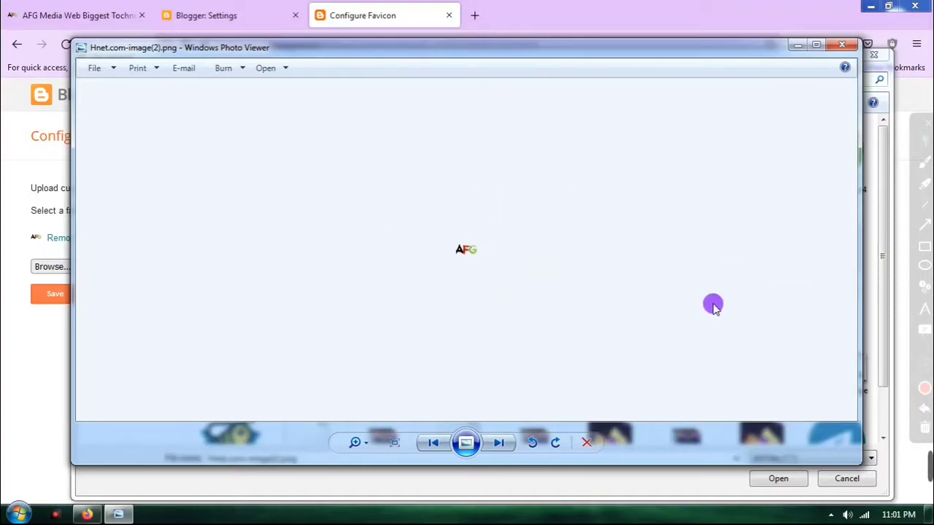
{"action": "left_click", "coordinate": [846, 46]}
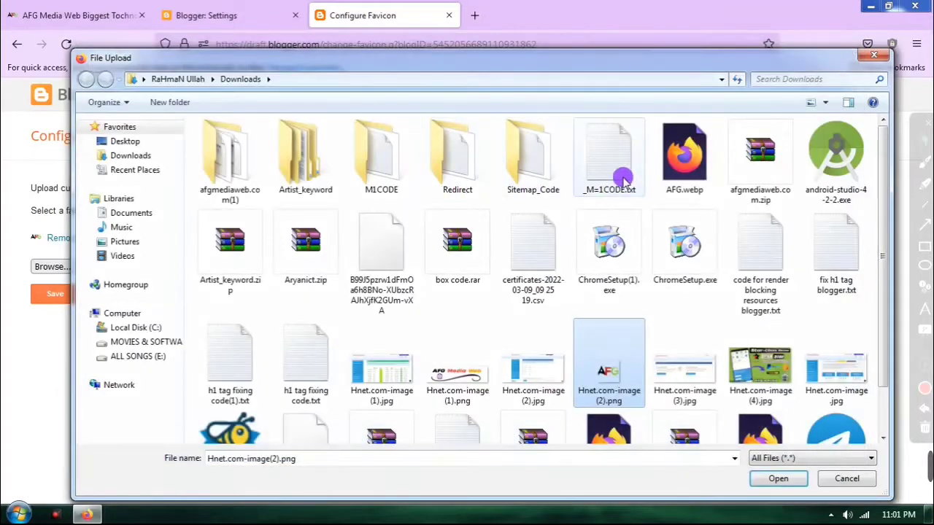
Dismiss the file picker and close the Configure Favicon page to return to the blog settings
{"action": "left_click", "coordinate": [869, 59]}
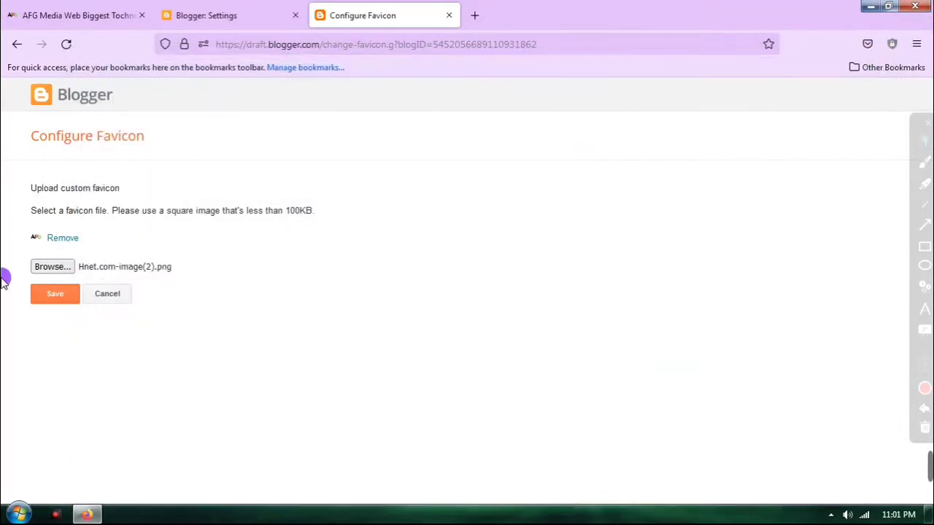
{"action": "left_click", "coordinate": [16, 43]}
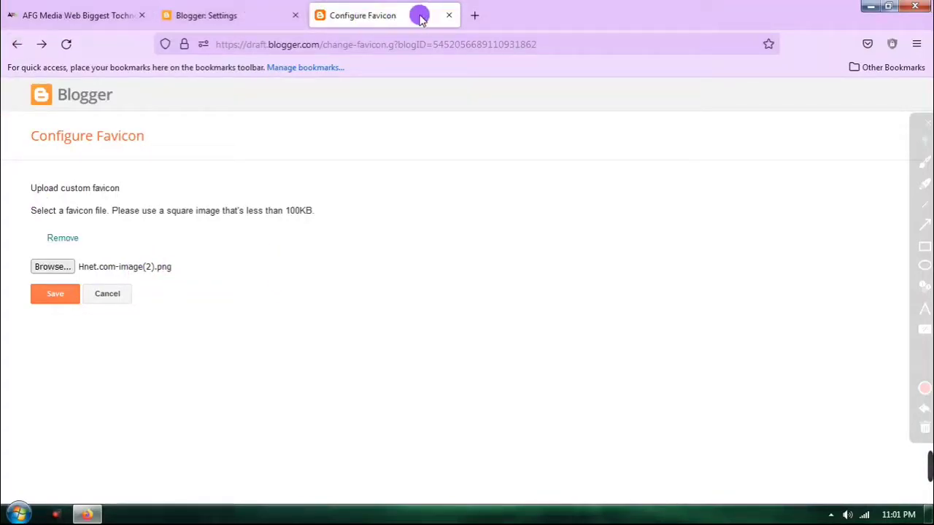
{"action": "left_click", "coordinate": [449, 15]}
Outline the Privacy section in red, point an arrow at the search engine visibility toggle, and erase both marks
{"action": "scroll", "coordinate": [301, 279], "scroll_direction": "down", "scroll_amount": 3}
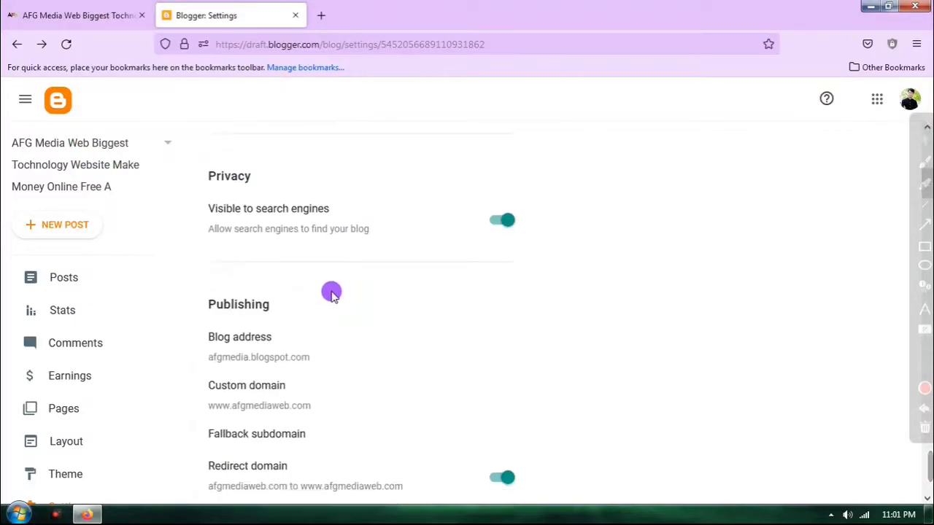
{"action": "scroll", "coordinate": [438, 212], "scroll_direction": "up", "scroll_amount": 1}
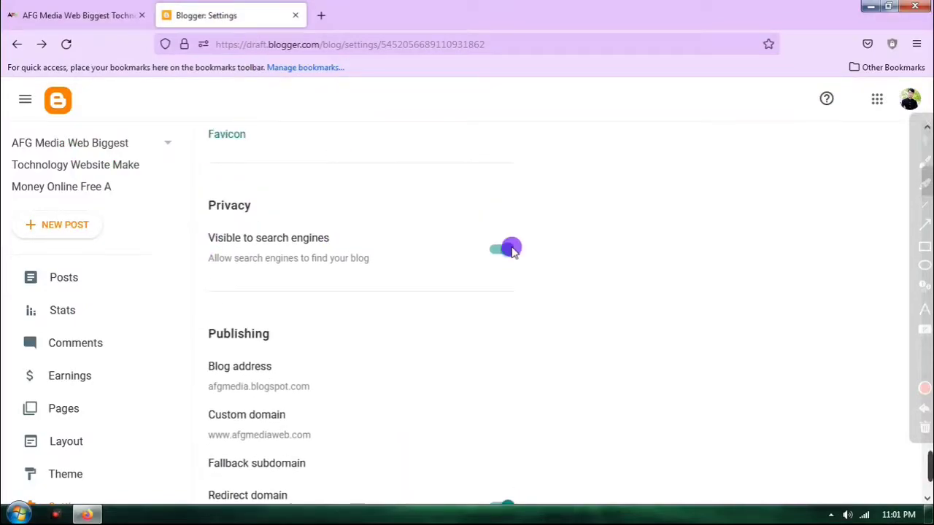
{"action": "left_click", "coordinate": [924, 248]}
{"action": "mouse_move", "coordinate": [199, 185]}
{"action": "left_mouse_down"}
{"action": "mouse_move", "coordinate": [273, 302]}
{"action": "mouse_move", "coordinate": [595, 299]}
{"action": "left_mouse_up"}
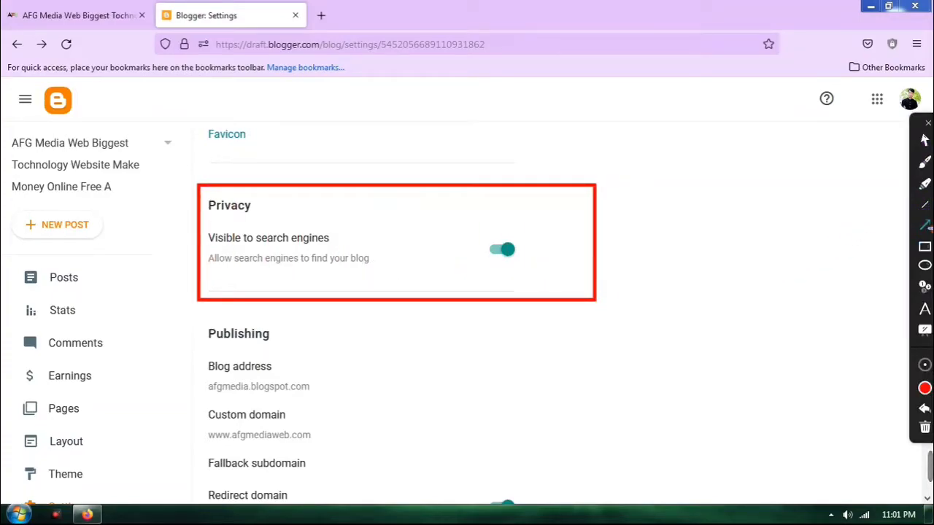
{"action": "mouse_move", "coordinate": [321, 203]}
{"action": "left_mouse_down"}
{"action": "mouse_move", "coordinate": [433, 238]}
{"action": "mouse_move", "coordinate": [505, 238]}
{"action": "mouse_move", "coordinate": [486, 243]}
{"action": "left_mouse_up"}
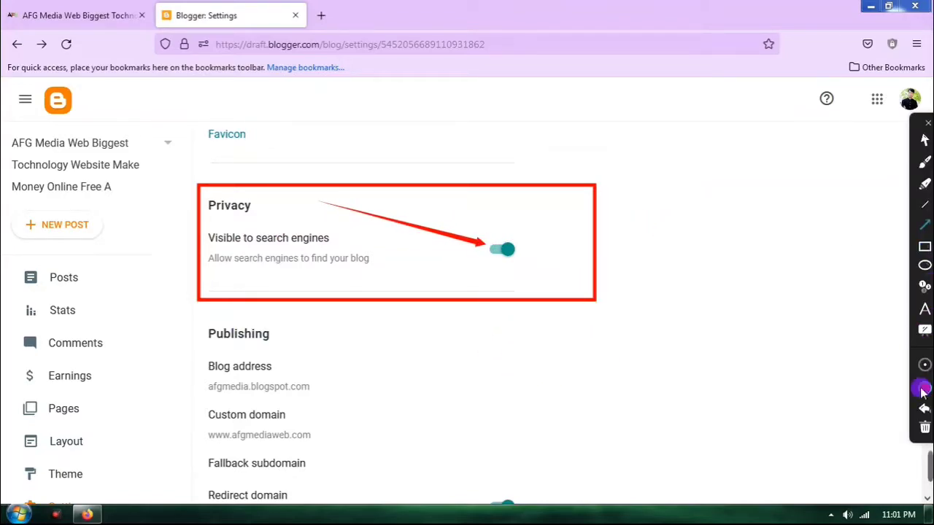
{"action": "left_click", "coordinate": [923, 427]}
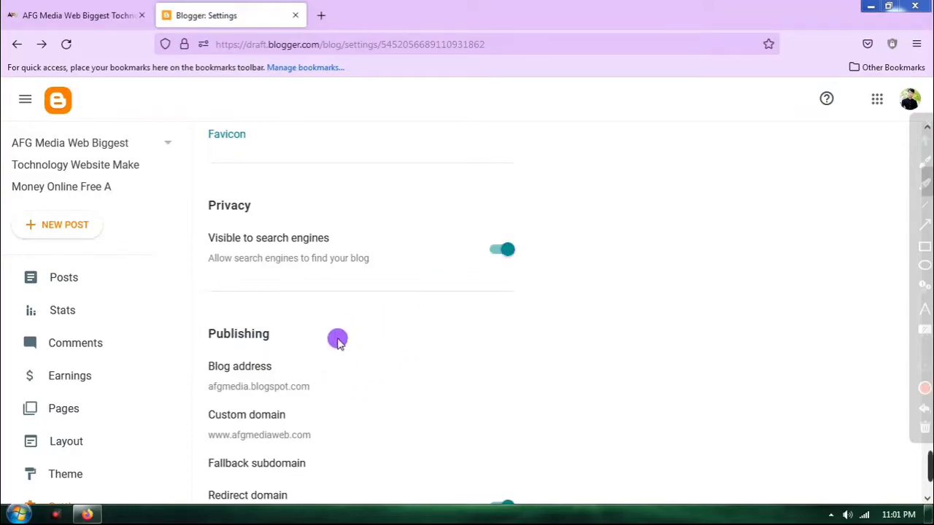
Outline the Blog address setting in red, erase the outline, and open the address for viewing without saving
{"action": "scroll", "coordinate": [430, 337], "scroll_direction": "down", "scroll_amount": 2}
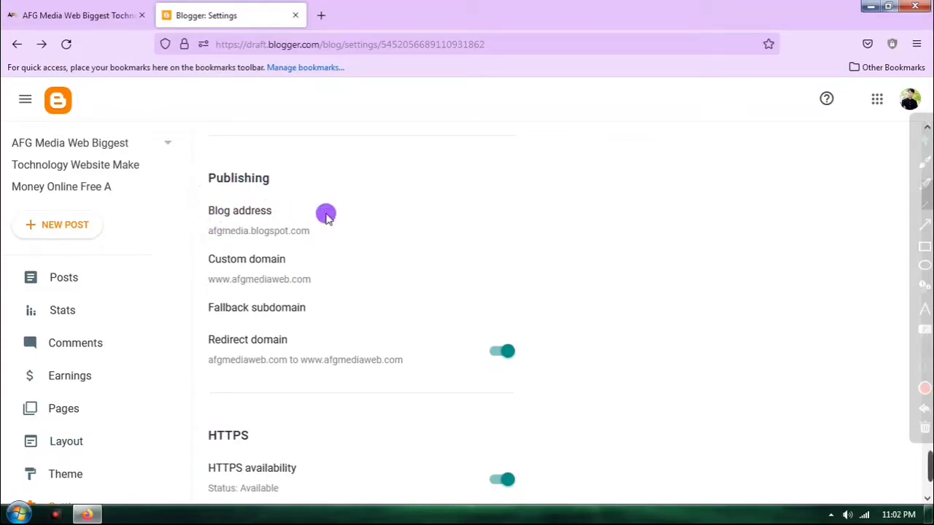
{"action": "left_click", "coordinate": [924, 248]}
{"action": "mouse_move", "coordinate": [198, 204]}
{"action": "left_mouse_down"}
{"action": "mouse_move", "coordinate": [271, 236]}
{"action": "mouse_move", "coordinate": [345, 246]}
{"action": "left_mouse_up"}
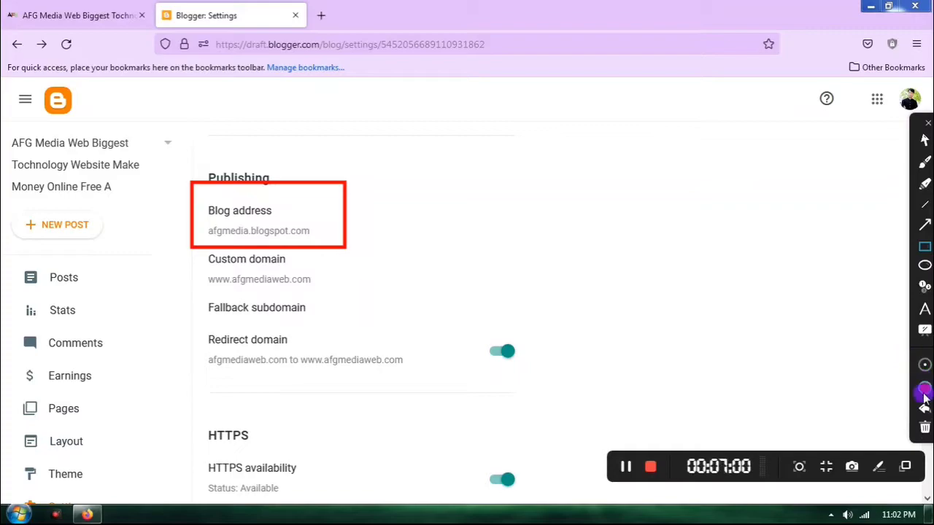
{"action": "left_click", "coordinate": [924, 428]}
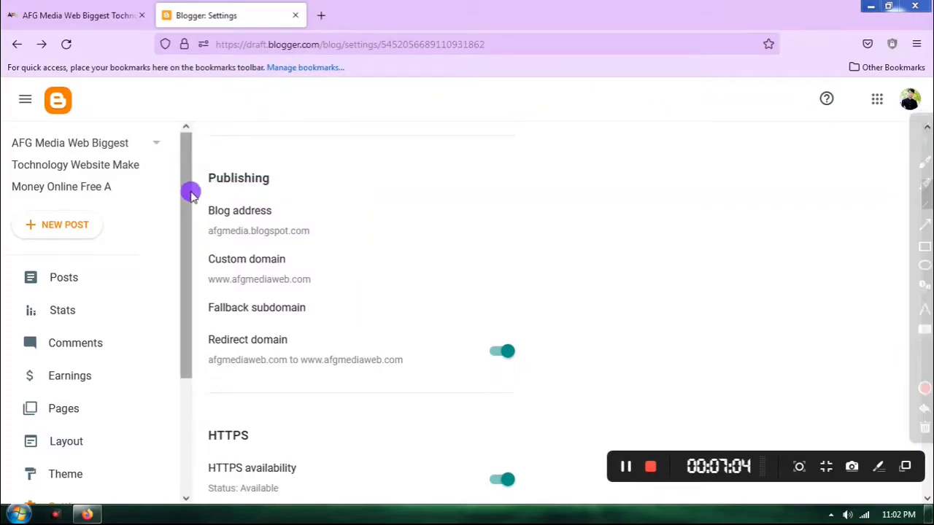
{"action": "left_click", "coordinate": [246, 229]}
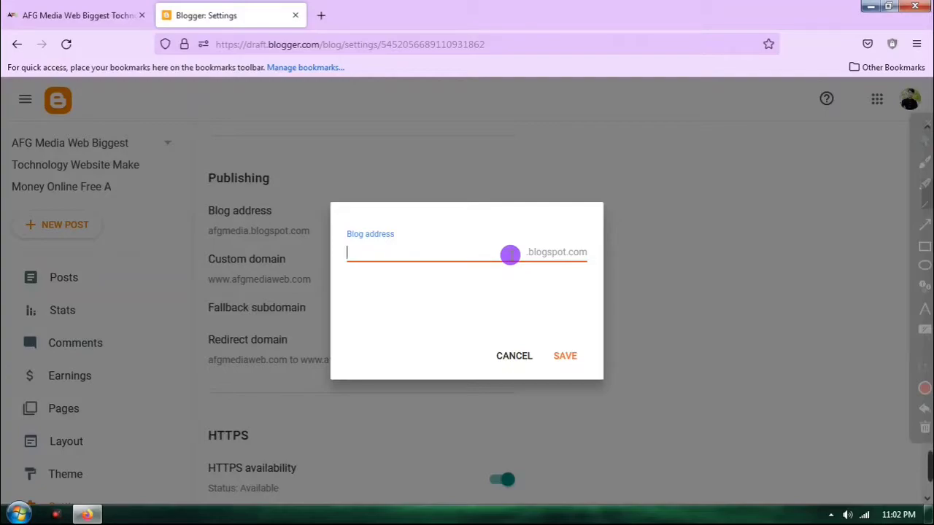
{"action": "left_click", "coordinate": [515, 356]}
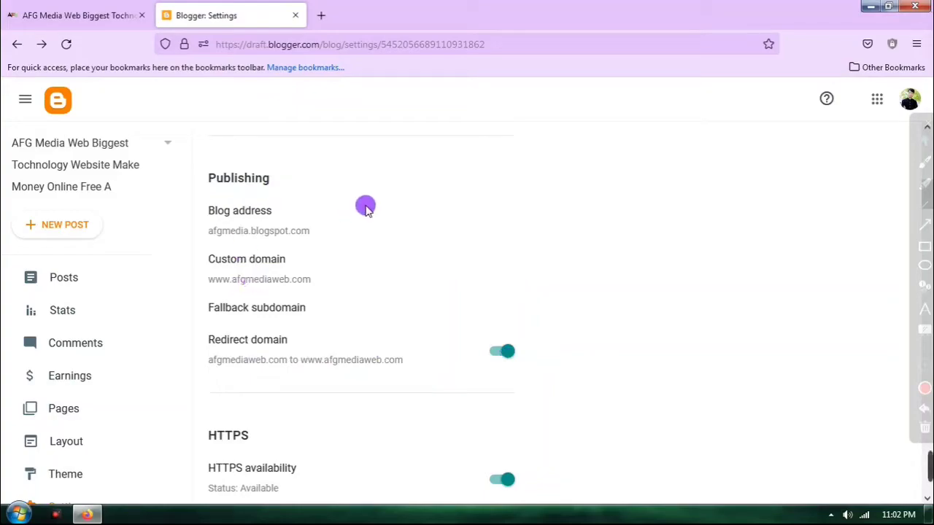
Outline the settings from Custom domain through HTTPS redirect with one red rectangle
{"action": "scroll", "coordinate": [371, 202], "scroll_direction": "down", "scroll_amount": 2}
{"action": "scroll", "coordinate": [384, 203], "scroll_direction": "up", "scroll_amount": 1}
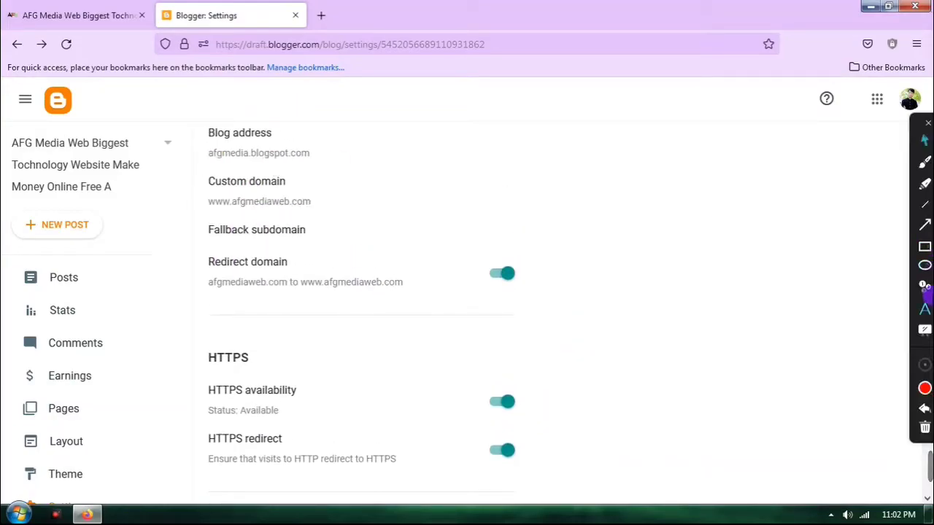
{"action": "left_click", "coordinate": [924, 249]}
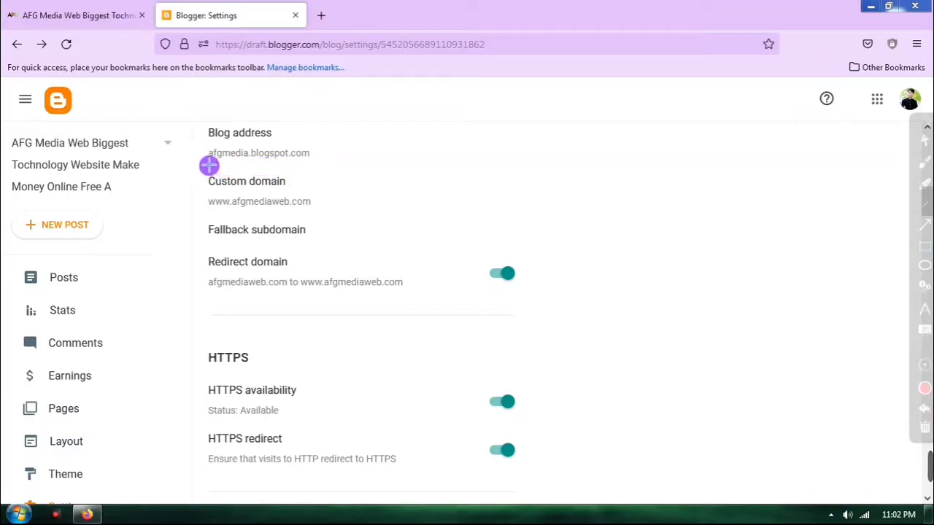
{"action": "mouse_move", "coordinate": [209, 185]}
{"action": "left_mouse_down"}
{"action": "mouse_move", "coordinate": [302, 328]}
{"action": "mouse_move", "coordinate": [341, 458]}
{"action": "mouse_move", "coordinate": [496, 463]}
{"action": "mouse_move", "coordinate": [547, 482]}
{"action": "left_mouse_up"}
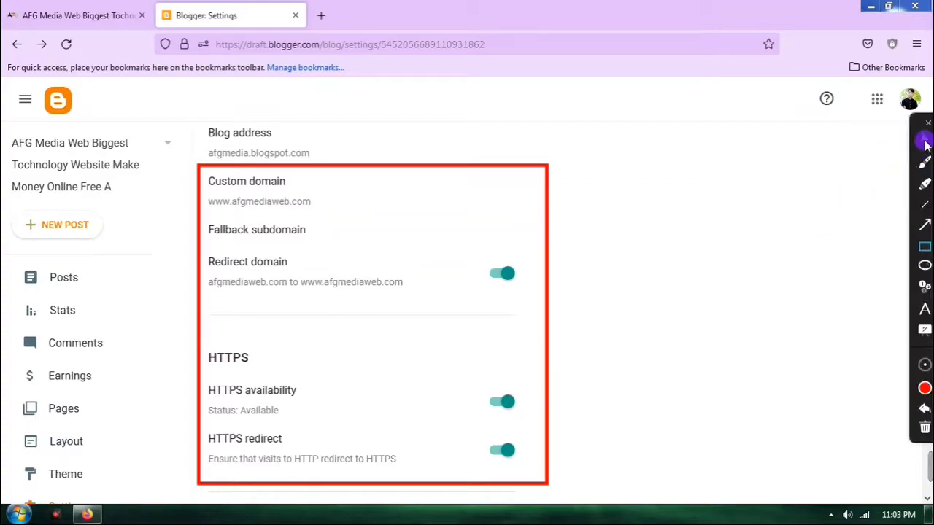
{"action": "scroll", "coordinate": [686, 248], "scroll_direction": "down", "scroll_amount": 2}
{"action": "scroll", "coordinate": [686, 248], "scroll_direction": "up", "scroll_amount": 2}
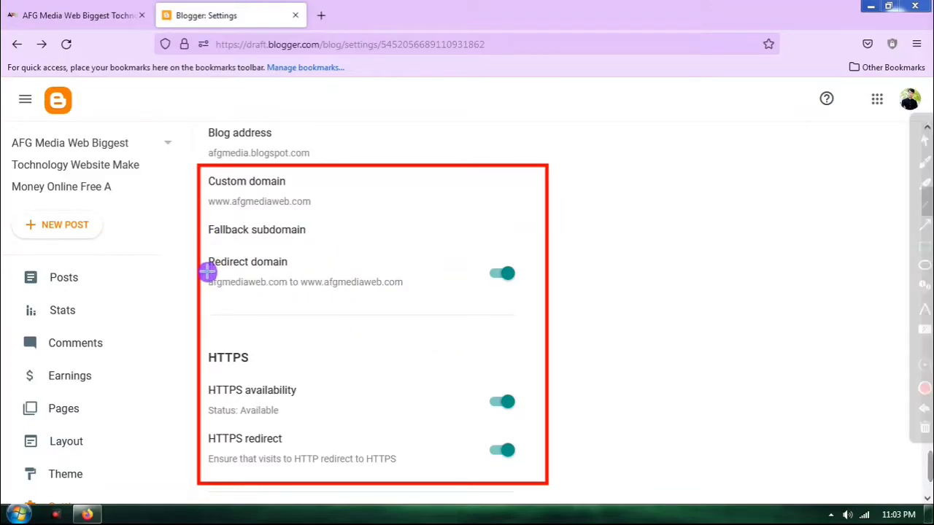
Outline the Redirect domain text, point arrows at the redirect domain and both HTTPS toggles, and erase all marks
{"action": "mouse_move", "coordinate": [205, 274]}
{"action": "left_mouse_down"}
{"action": "mouse_move", "coordinate": [285, 309]}
{"action": "mouse_move", "coordinate": [340, 294]}
{"action": "mouse_move", "coordinate": [420, 297]}
{"action": "left_mouse_up"}
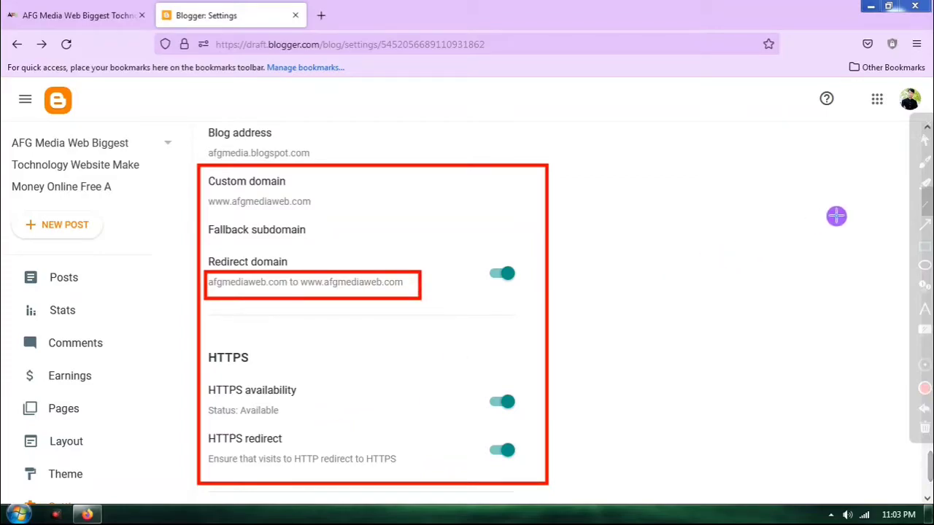
{"action": "left_click_drag", "start_coordinate": [305, 354], "coordinate": [486, 398]}
{"action": "left_click_drag", "start_coordinate": [353, 405], "coordinate": [488, 443]}
{"action": "left_click_drag", "start_coordinate": [380, 198], "coordinate": [489, 269]}
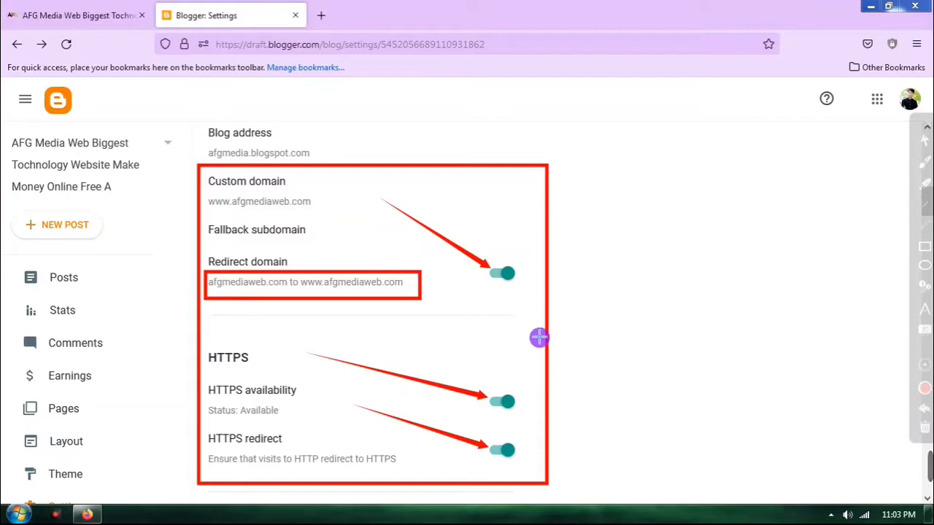
{"action": "left_click", "coordinate": [925, 428]}
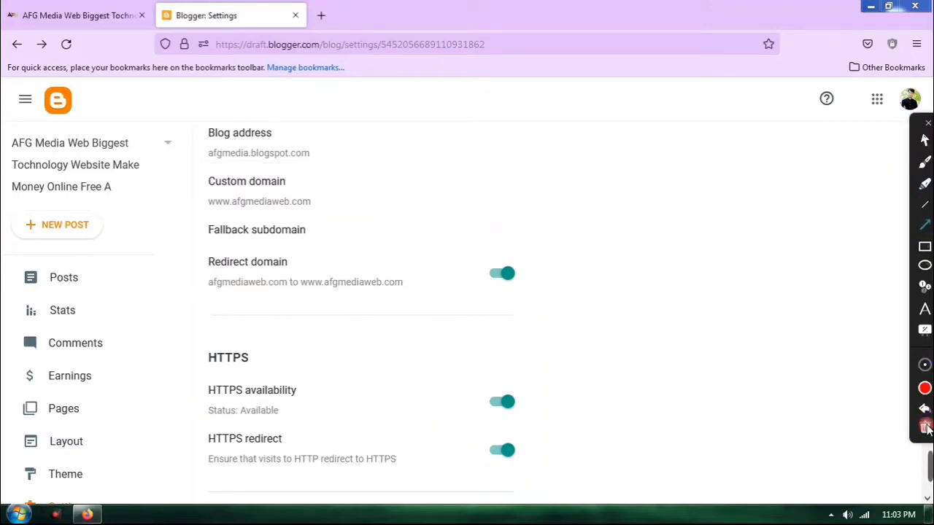
{"action": "left_click", "coordinate": [925, 144]}
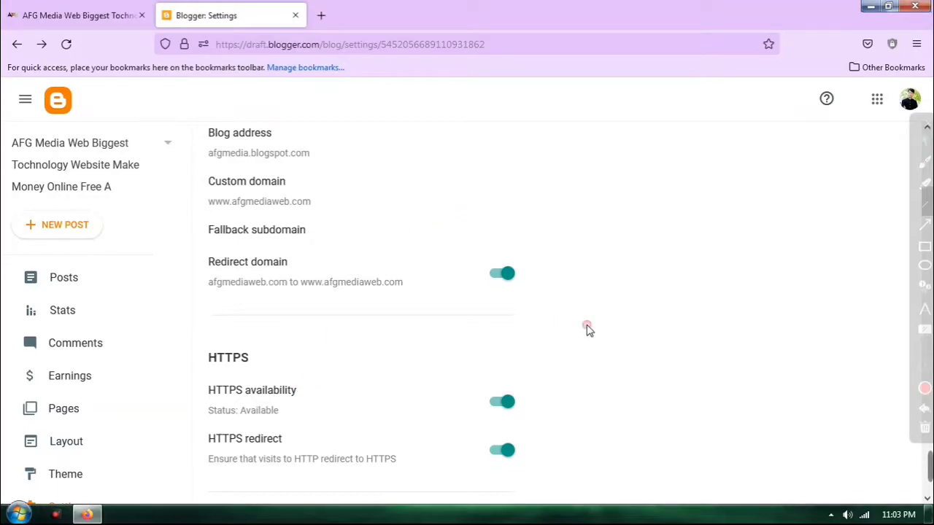
Review the Permissions section and open the blog admins and authors entry, closing it without changes
{"action": "scroll", "coordinate": [321, 377], "scroll_direction": "down", "scroll_amount": 3}
{"action": "scroll", "coordinate": [309, 353], "scroll_direction": "down", "scroll_amount": 2}
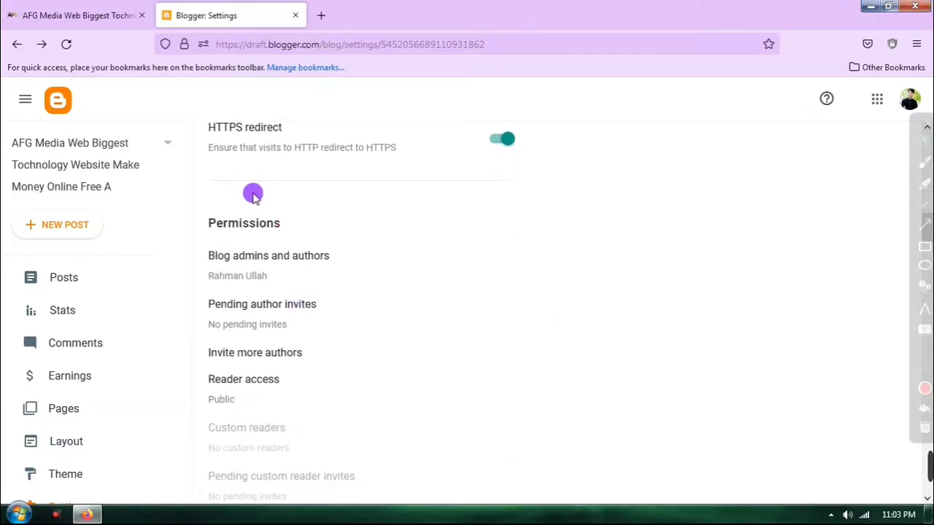
{"action": "scroll", "coordinate": [267, 209], "scroll_direction": "down", "scroll_amount": 1}
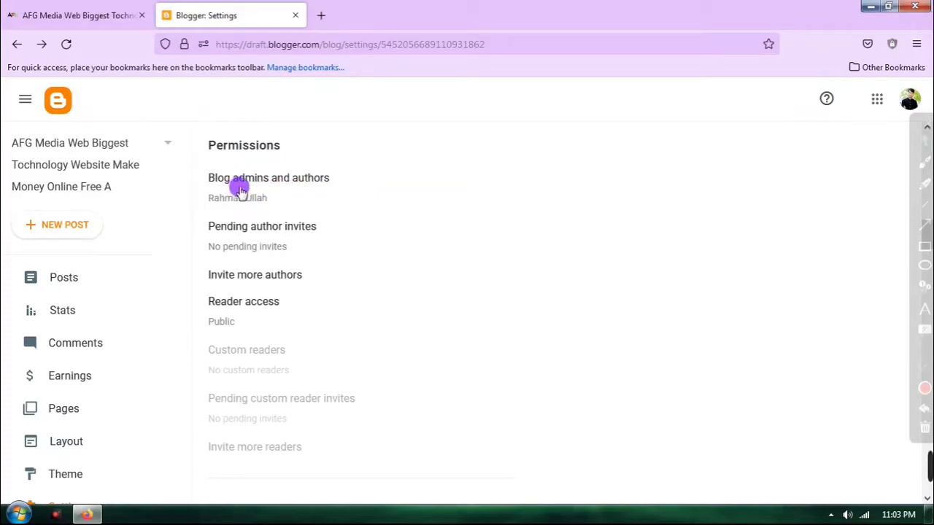
{"action": "left_click", "coordinate": [267, 194]}
{"action": "left_click", "coordinate": [527, 357]}
Outline the Posts heading and the Max posts shown on main page setting with a red rectangle
{"action": "scroll", "coordinate": [290, 222], "scroll_direction": "down", "scroll_amount": 2}
{"action": "scroll", "coordinate": [291, 223], "scroll_direction": "down", "scroll_amount": 4}
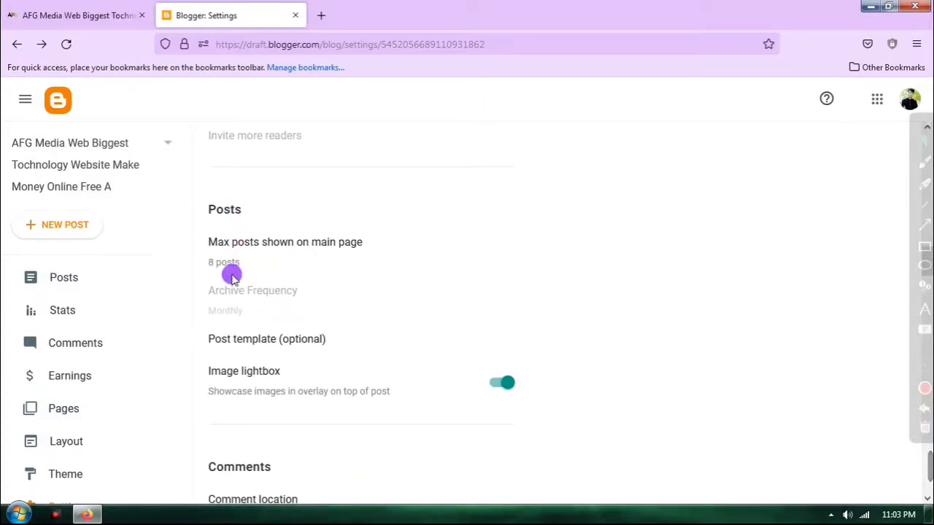
{"action": "left_click", "coordinate": [920, 247]}
{"action": "mouse_move", "coordinate": [196, 189]}
{"action": "left_mouse_down"}
{"action": "mouse_move", "coordinate": [199, 234]}
{"action": "mouse_move", "coordinate": [247, 282]}
{"action": "mouse_move", "coordinate": [409, 279]}
{"action": "left_mouse_up"}
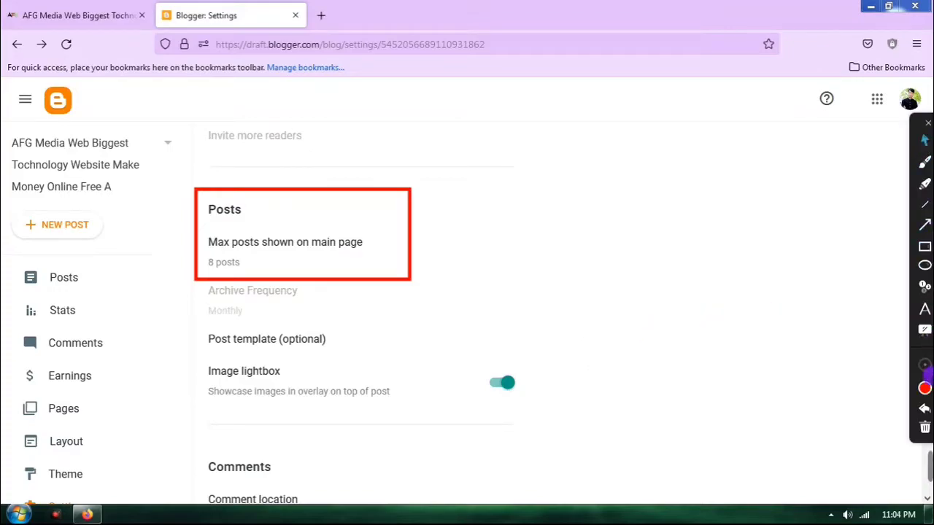
Erase the red rectangle and open the Max posts shown on main page setting, closing it without changes
{"action": "left_click", "coordinate": [925, 410]}
{"action": "left_click", "coordinate": [225, 264]}
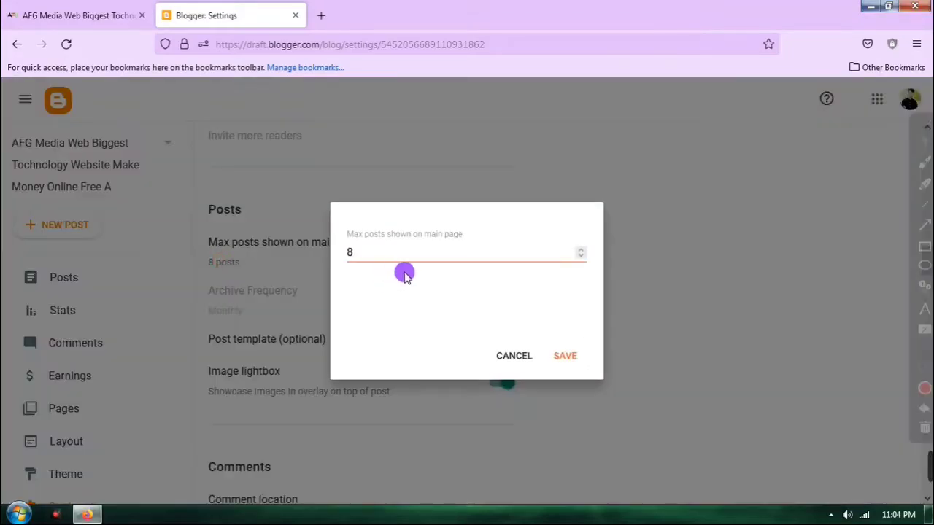
{"action": "left_click", "coordinate": [397, 256]}
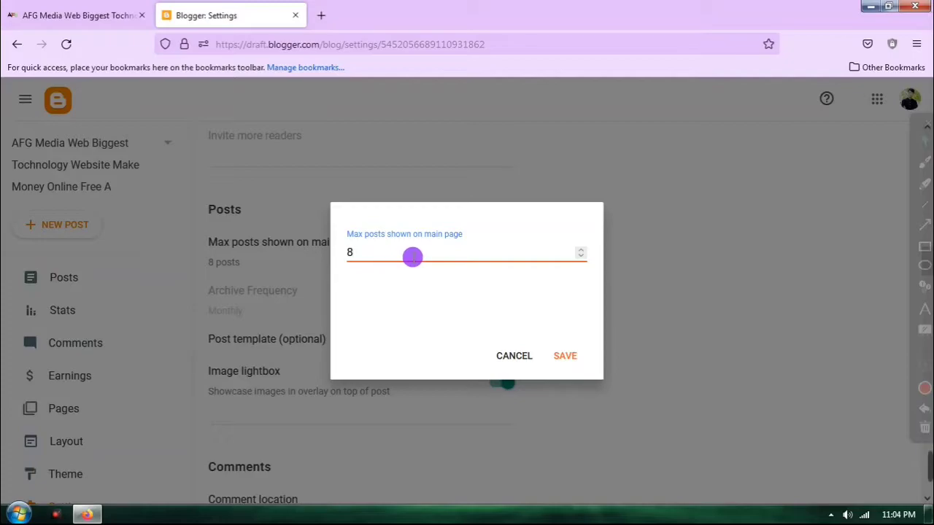
{"action": "left_click", "coordinate": [512, 356]}
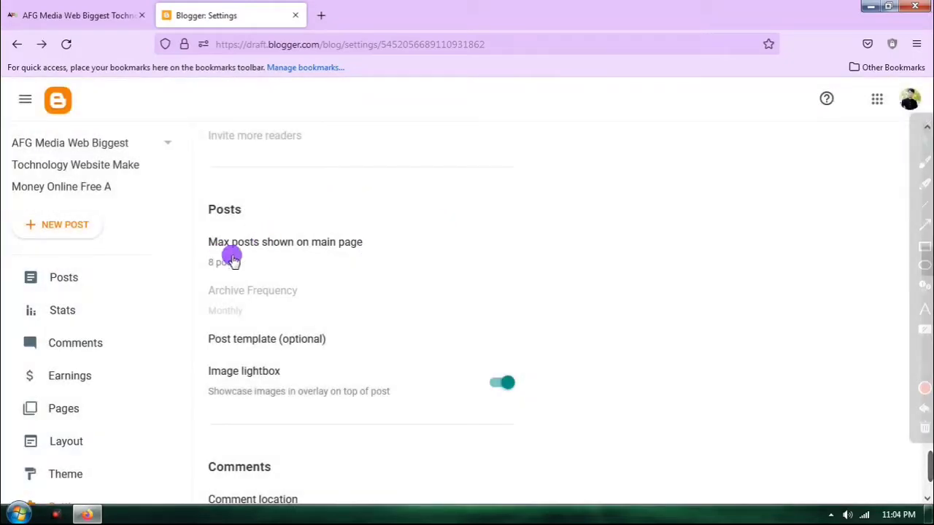
Outline the Image lightbox setting with a red rectangle, and erase the mark
{"action": "scroll", "coordinate": [321, 350], "scroll_direction": "down", "scroll_amount": 3}
{"action": "scroll", "coordinate": [307, 219], "scroll_direction": "up", "scroll_amount": 1}
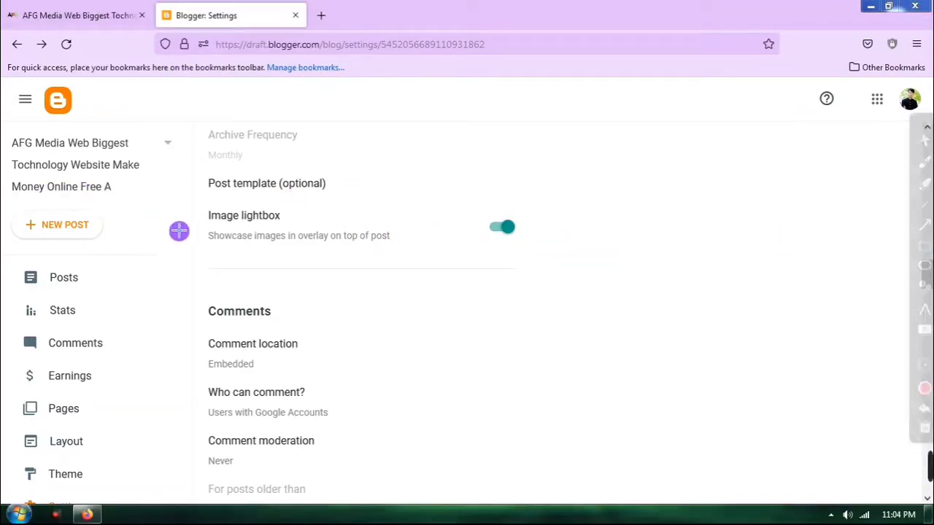
{"action": "mouse_move", "coordinate": [195, 204]}
{"action": "left_mouse_down"}
{"action": "mouse_move", "coordinate": [315, 245]}
{"action": "mouse_move", "coordinate": [581, 266]}
{"action": "left_mouse_up"}
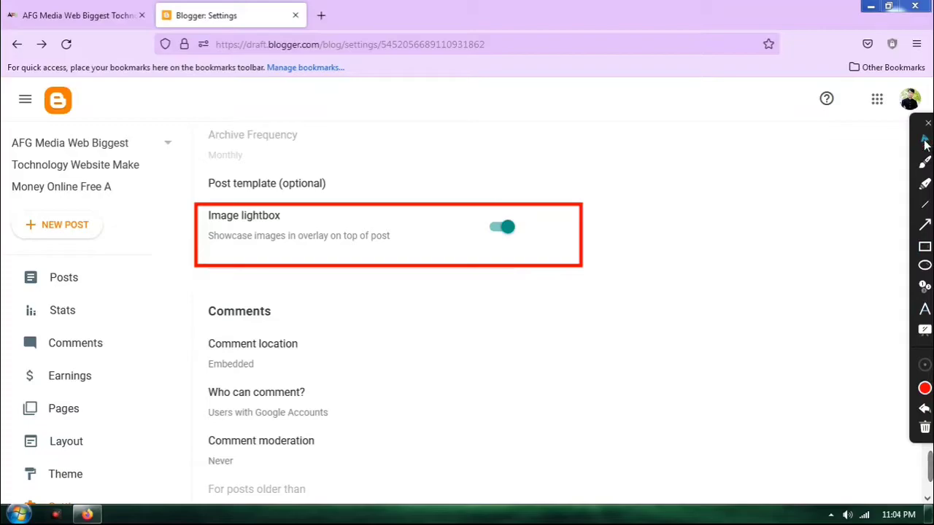
{"action": "left_click", "coordinate": [925, 427]}
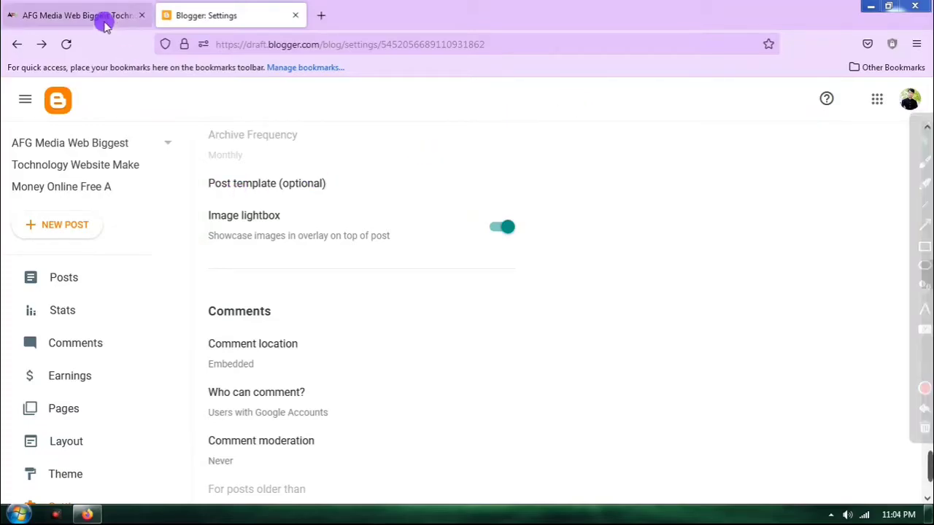
Switch to the live blog homepage and examine the thumbnail images in the Recent posts list
{"action": "left_click", "coordinate": [92, 14]}
{"action": "scroll", "coordinate": [308, 292], "scroll_direction": "down", "scroll_amount": 7}
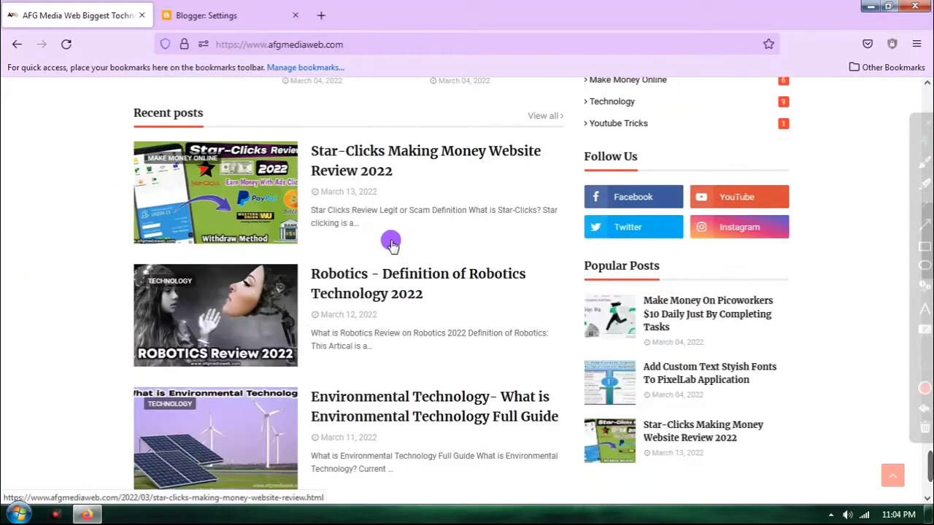
{"action": "scroll", "coordinate": [392, 244], "scroll_direction": "down", "scroll_amount": 1}
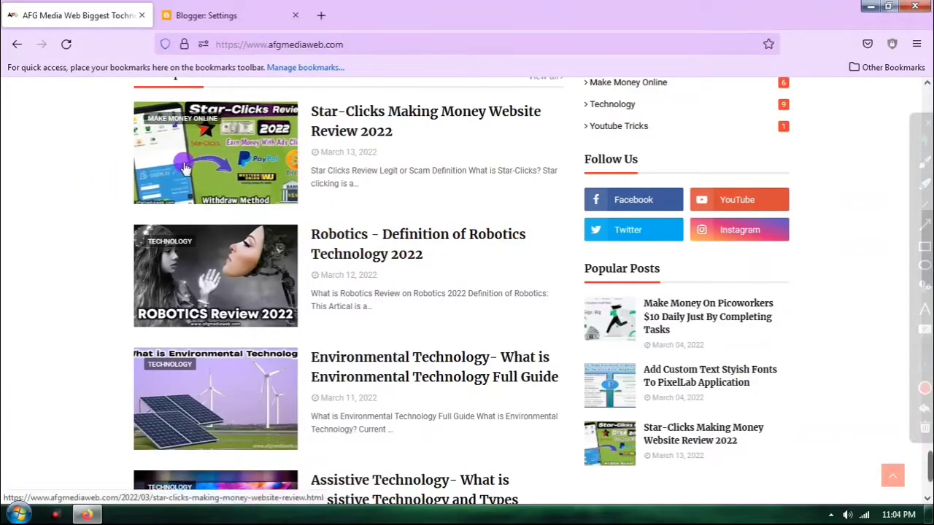
{"action": "scroll", "coordinate": [184, 166], "scroll_direction": "down", "scroll_amount": 3}
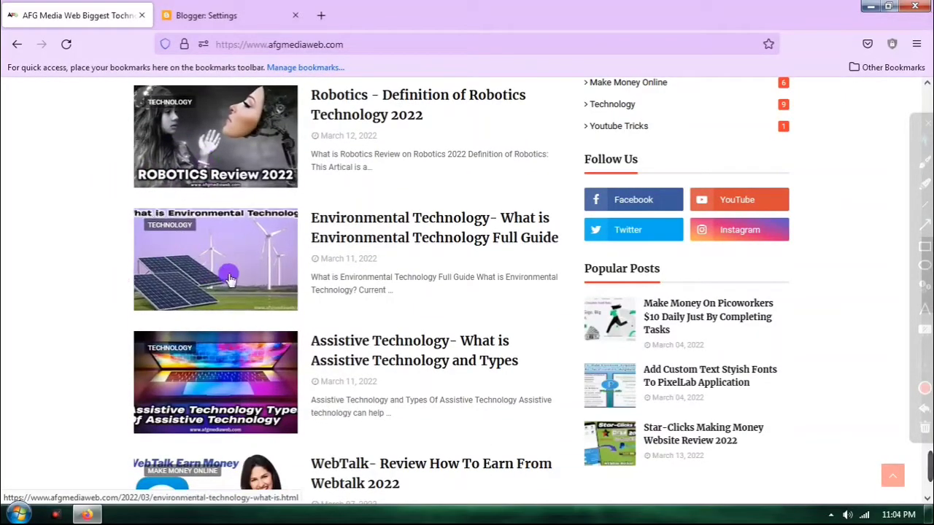
{"action": "scroll", "coordinate": [202, 346], "scroll_direction": "down", "scroll_amount": 3}
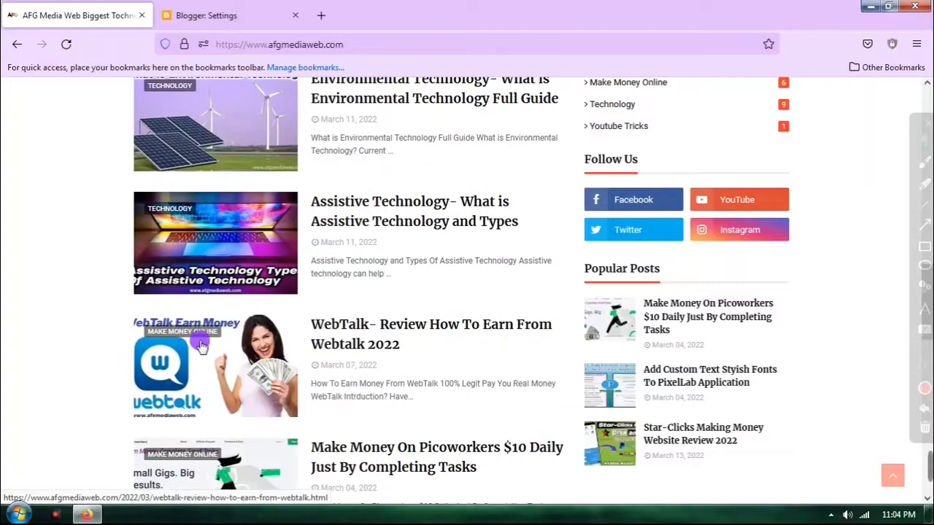
{"action": "scroll", "coordinate": [248, 187], "scroll_direction": "up", "scroll_amount": 9}
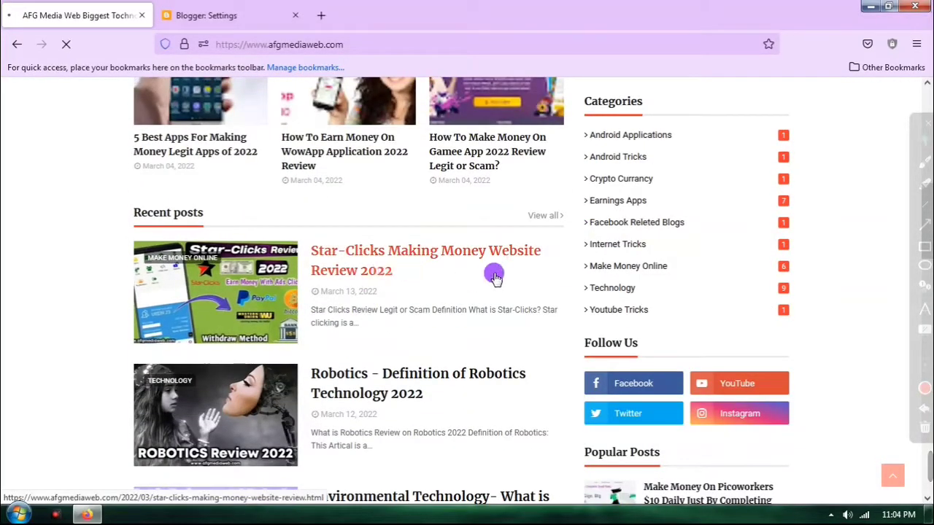
Open the Star-Clicks Making Money Website Review 2022 post, examine its images, related topics and embedded video, and return to the homepage
{"action": "left_click", "coordinate": [353, 282]}
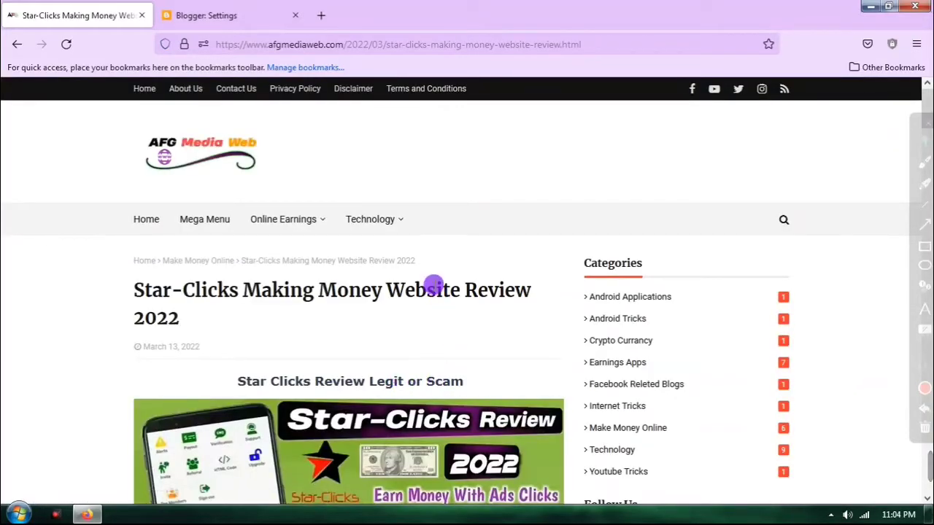
{"action": "scroll", "coordinate": [416, 323], "scroll_direction": "down", "scroll_amount": 4}
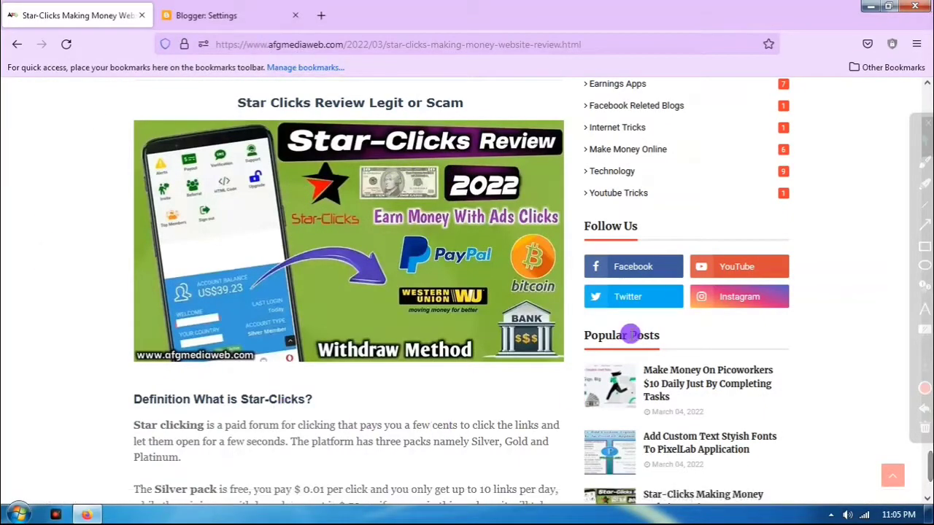
{"action": "scroll", "coordinate": [267, 365], "scroll_direction": "down", "scroll_amount": 4}
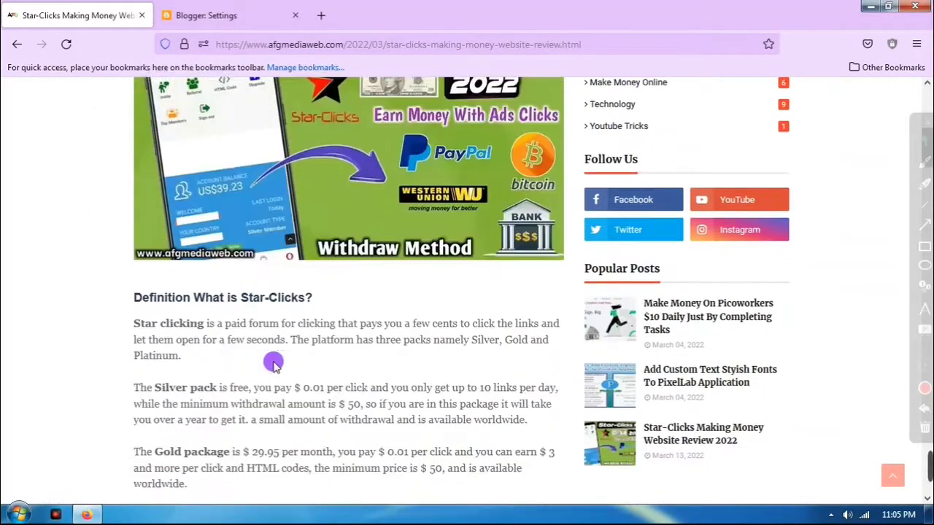
{"action": "scroll", "coordinate": [347, 314], "scroll_direction": "down", "scroll_amount": 10}
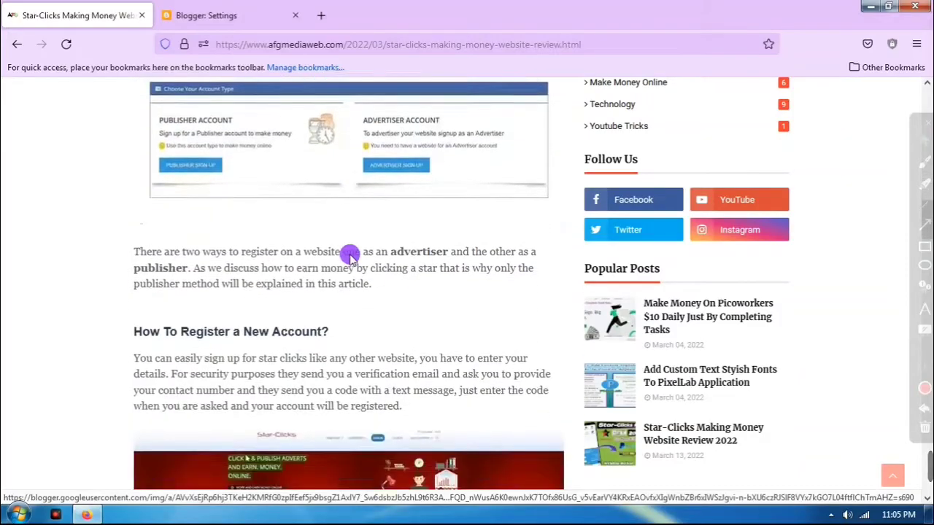
{"action": "scroll", "coordinate": [343, 241], "scroll_direction": "down", "scroll_amount": 10}
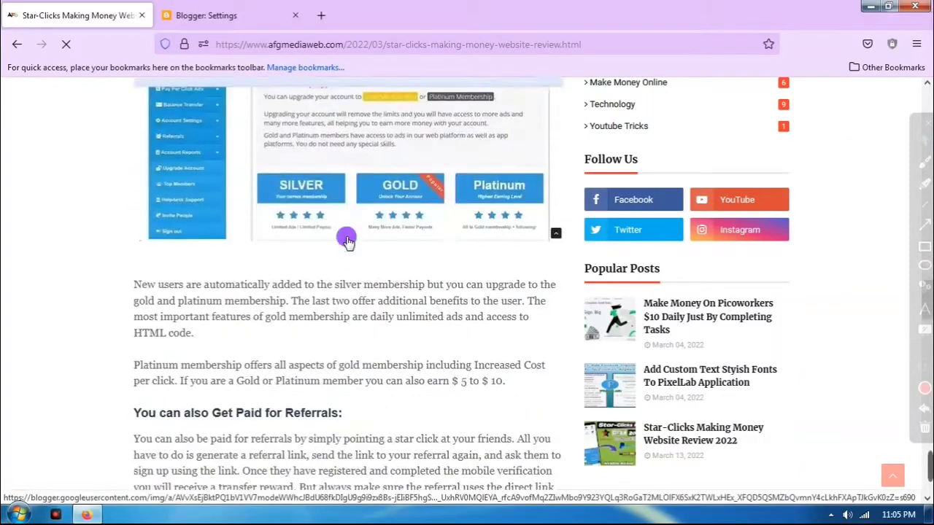
{"action": "scroll", "coordinate": [347, 239], "scroll_direction": "down", "scroll_amount": 12}
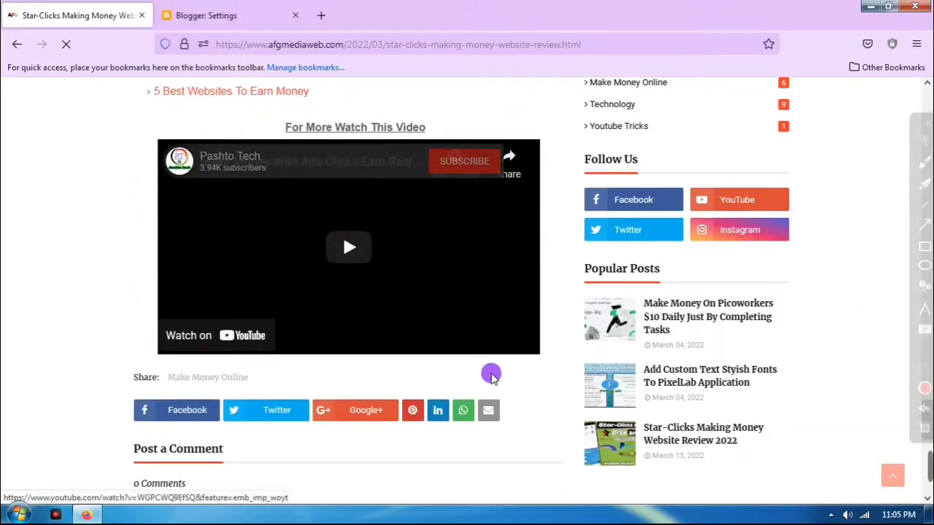
{"action": "scroll", "coordinate": [565, 167], "scroll_direction": "up", "scroll_amount": 2}
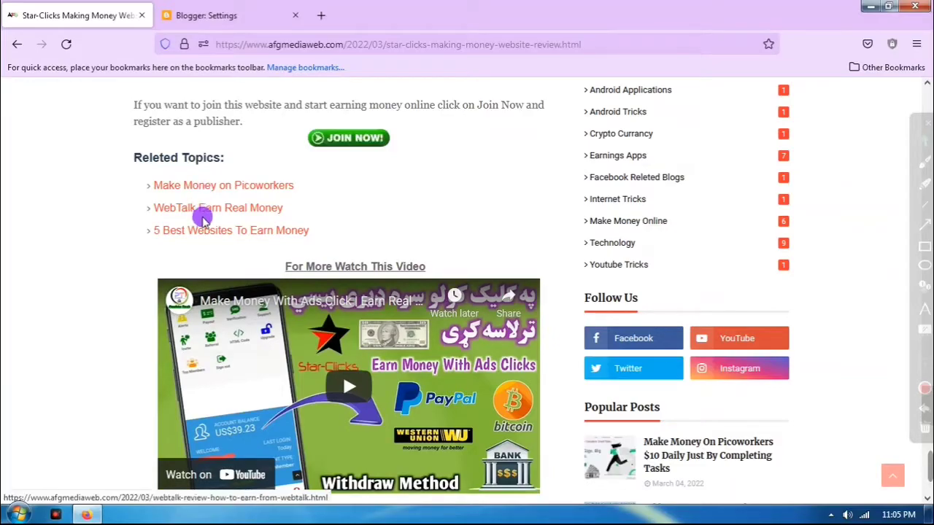
{"action": "scroll", "coordinate": [226, 203], "scroll_direction": "down", "scroll_amount": 2}
{"action": "scroll", "coordinate": [433, 242], "scroll_direction": "up", "scroll_amount": 2}
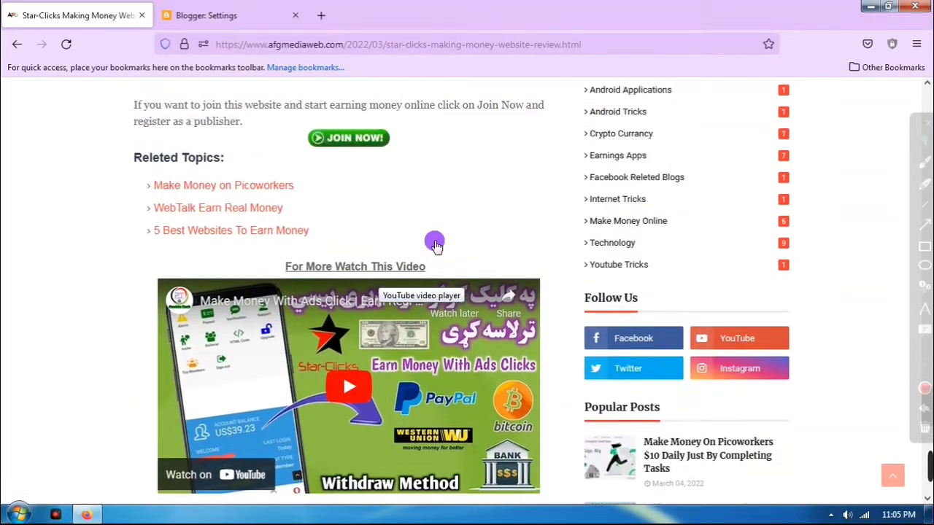
{"action": "scroll", "coordinate": [427, 202], "scroll_direction": "down", "scroll_amount": 2}
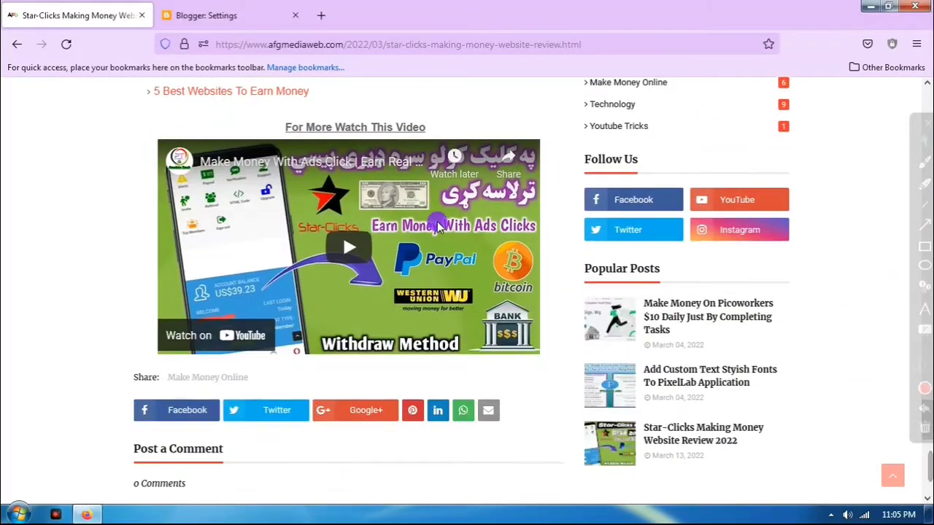
{"action": "left_click", "coordinate": [17, 44]}
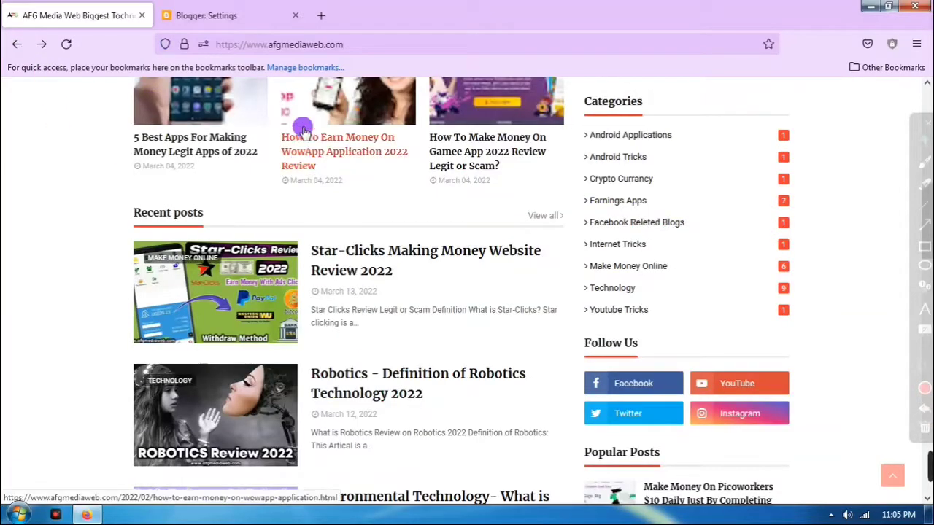
Return to the Blogger settings and turn off Image lightbox in the Posts section
{"action": "scroll", "coordinate": [296, 117], "scroll_direction": "up", "scroll_amount": 2}
{"action": "scroll", "coordinate": [296, 117], "scroll_direction": "up", "scroll_amount": 2}
{"action": "left_click", "coordinate": [212, 15]}
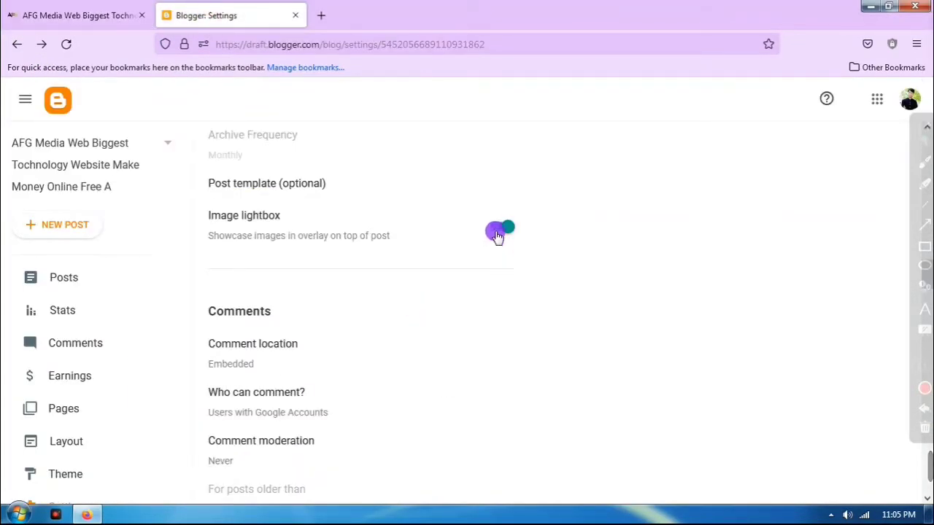
{"action": "left_click", "coordinate": [504, 228]}
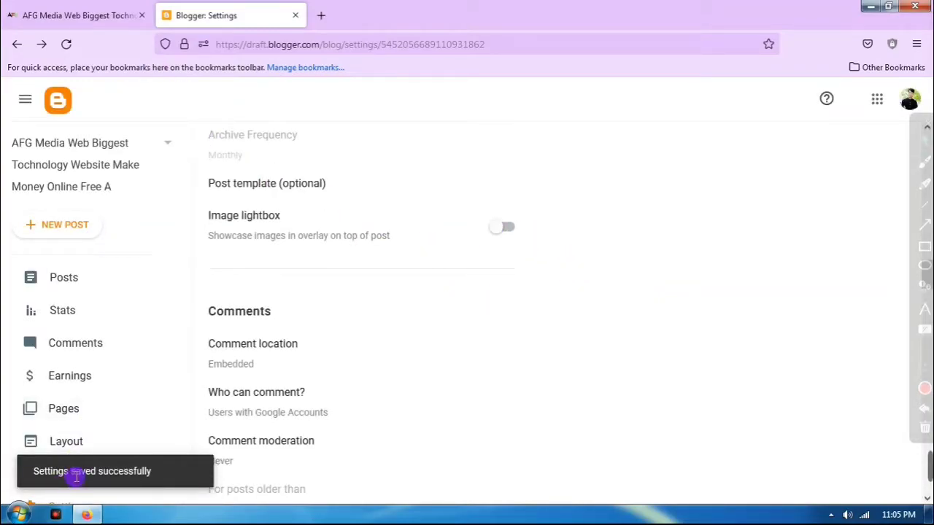
Reload the live blog homepage and check how the Recent posts thumbnails load with Image lightbox off
{"action": "left_click", "coordinate": [91, 17]}
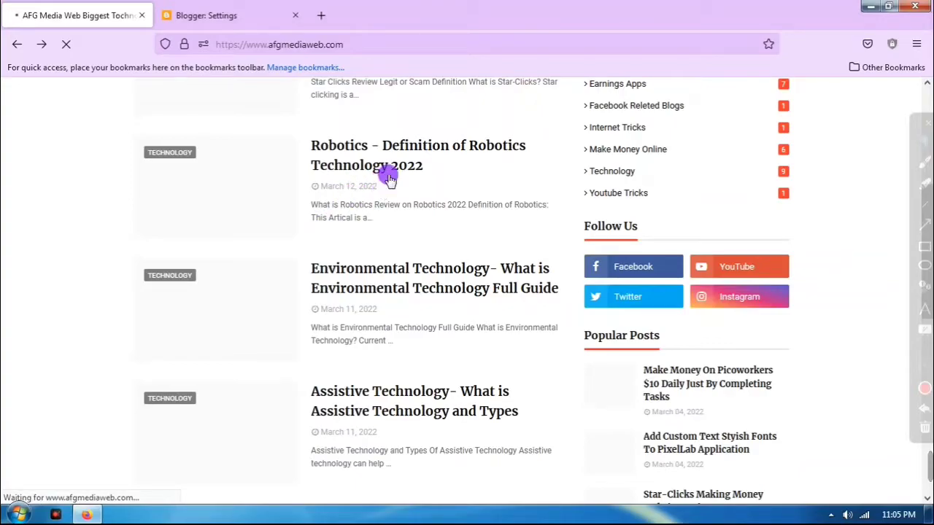
{"action": "scroll", "coordinate": [399, 203], "scroll_direction": "up", "scroll_amount": 4}
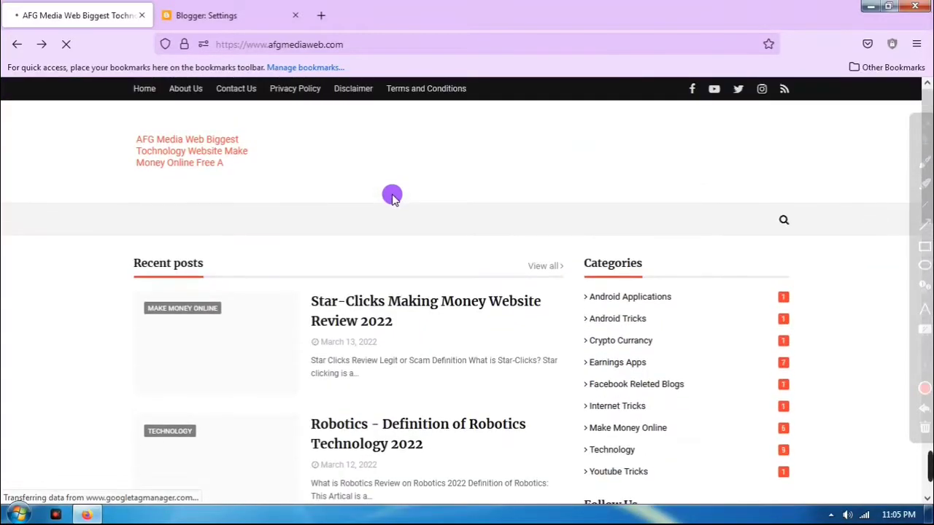
{"action": "scroll", "coordinate": [398, 218], "scroll_direction": "down", "scroll_amount": 10}
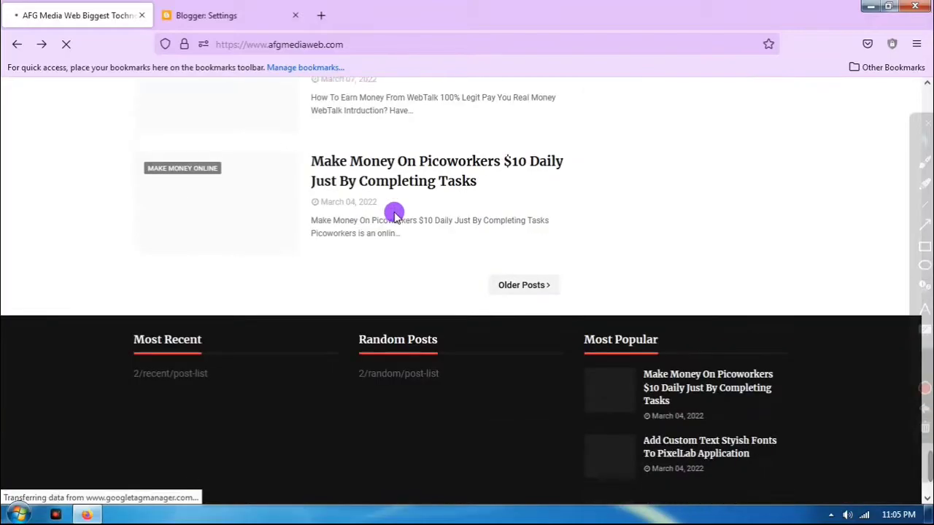
{"action": "scroll", "coordinate": [404, 210], "scroll_direction": "up", "scroll_amount": 13}
{"action": "scroll", "coordinate": [406, 210], "scroll_direction": "down", "scroll_amount": 7}
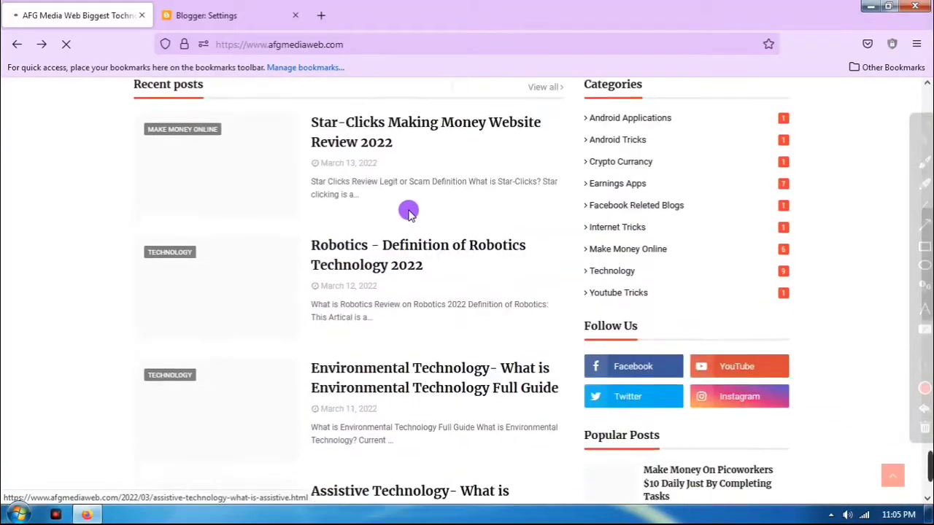
{"action": "scroll", "coordinate": [411, 208], "scroll_direction": "down", "scroll_amount": 8}
{"action": "scroll", "coordinate": [421, 208], "scroll_direction": "up", "scroll_amount": 8}
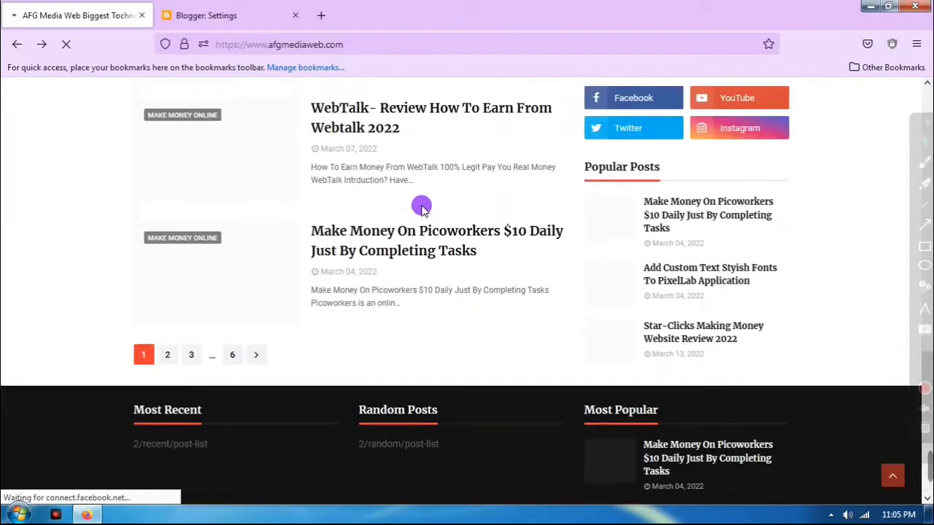
{"action": "scroll", "coordinate": [421, 208], "scroll_direction": "up", "scroll_amount": 2}
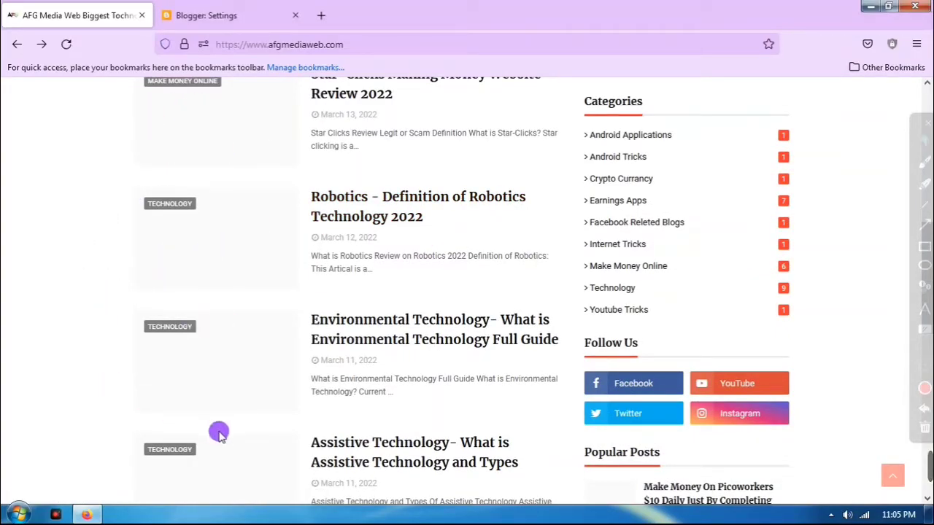
{"action": "scroll", "coordinate": [233, 364], "scroll_direction": "down", "scroll_amount": 3}
{"action": "scroll", "coordinate": [252, 299], "scroll_direction": "down", "scroll_amount": 5}
{"action": "scroll", "coordinate": [406, 277], "scroll_direction": "up", "scroll_amount": 2}
{"action": "scroll", "coordinate": [379, 323], "scroll_direction": "down", "scroll_amount": 1}
{"action": "scroll", "coordinate": [390, 280], "scroll_direction": "down", "scroll_amount": 2}
Examine the images in the homepage's featured posts, Earnings Apps, Recent posts and Make Money Online sections
{"action": "scroll", "coordinate": [406, 281], "scroll_direction": "up", "scroll_amount": 15}
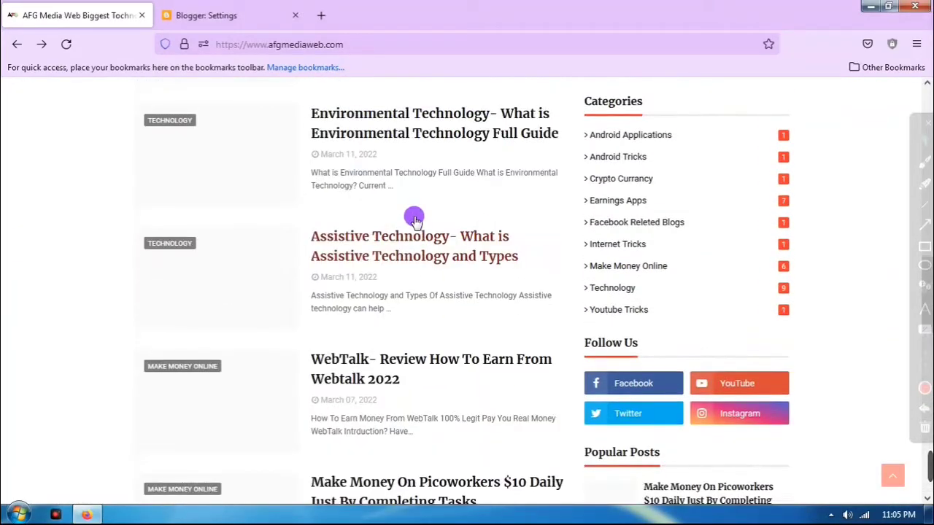
{"action": "scroll", "coordinate": [421, 213], "scroll_direction": "up", "scroll_amount": 10}
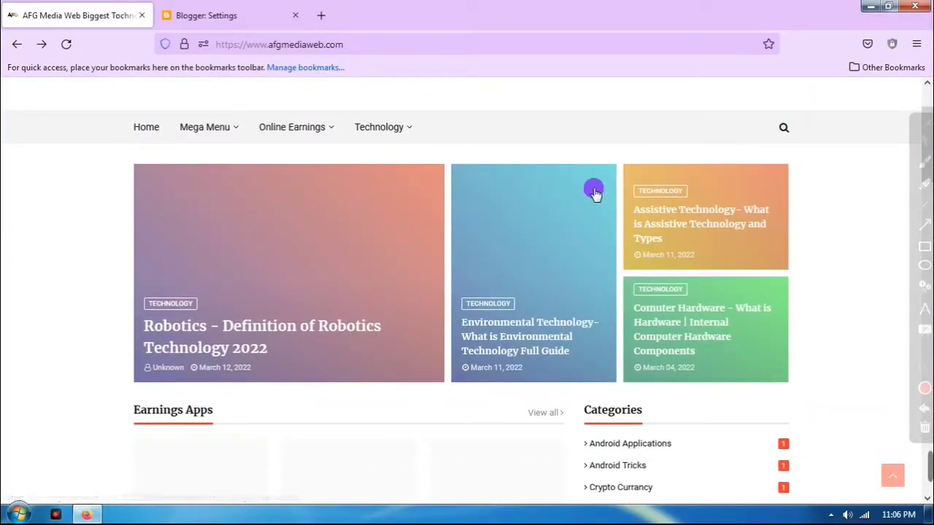
{"action": "scroll", "coordinate": [235, 297], "scroll_direction": "down", "scroll_amount": 4}
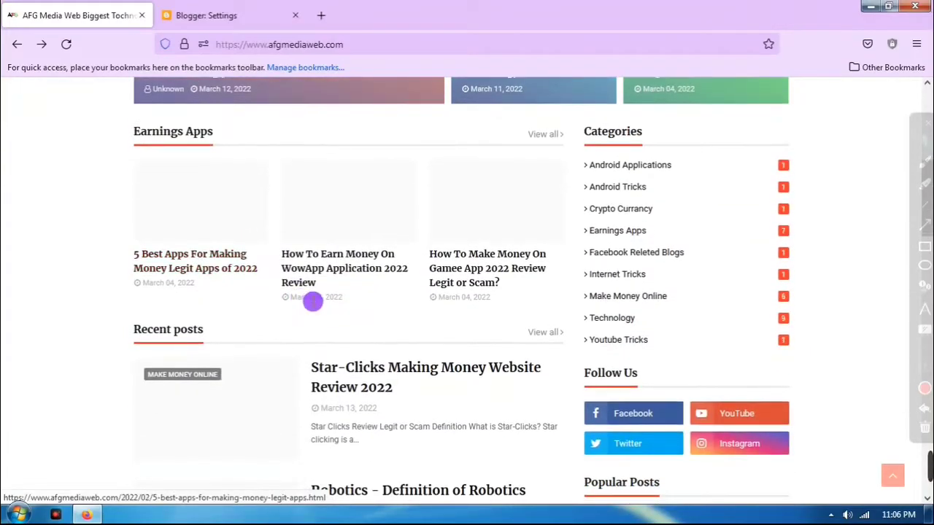
{"action": "scroll", "coordinate": [447, 248], "scroll_direction": "down", "scroll_amount": 4}
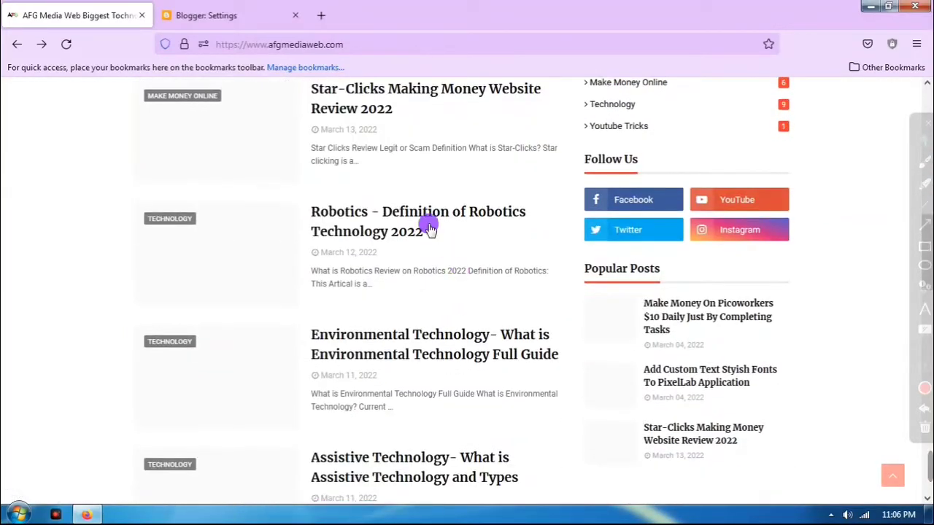
{"action": "scroll", "coordinate": [236, 327], "scroll_direction": "down", "scroll_amount": 5}
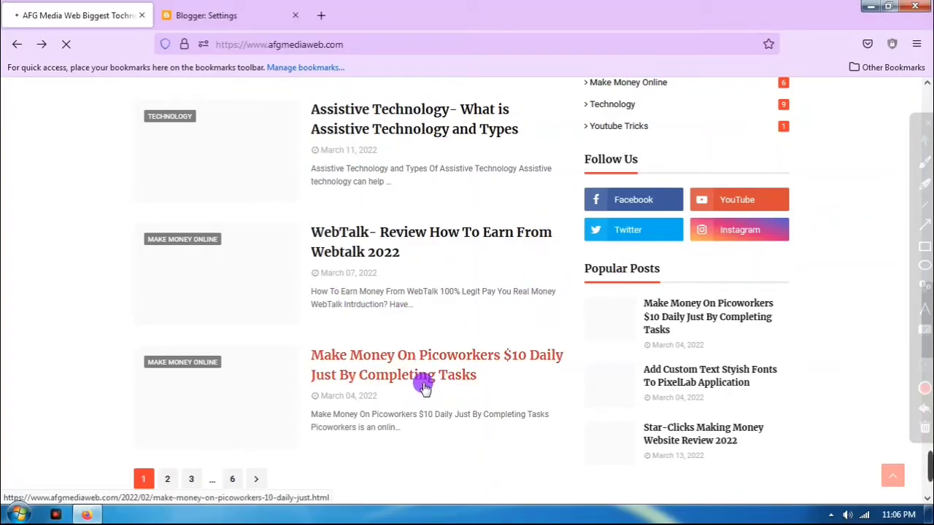
{"action": "scroll", "coordinate": [455, 272], "scroll_direction": "down", "scroll_amount": 4}
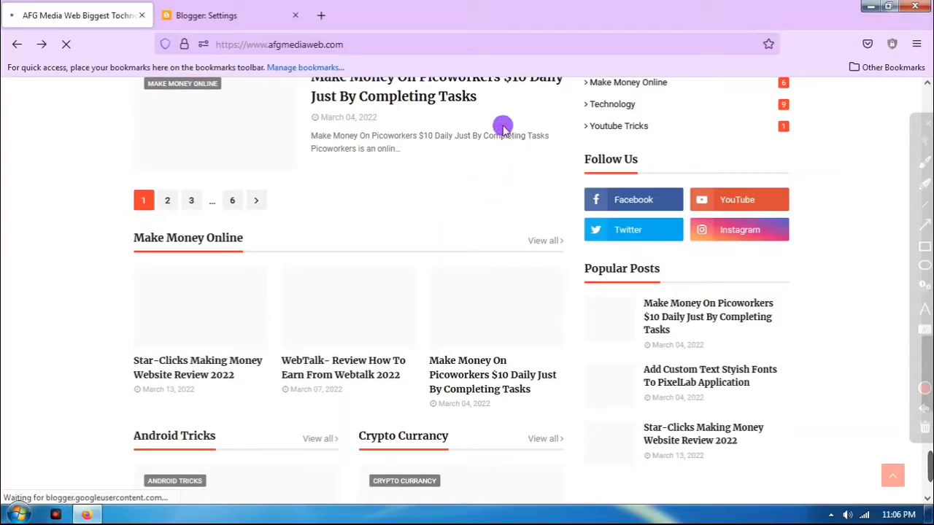
Open the WebTalk- Review How To Earn From Webtalk 2022 post, examine its images down the article, and return to the homepage
{"action": "scroll", "coordinate": [467, 128], "scroll_direction": "up", "scroll_amount": 8}
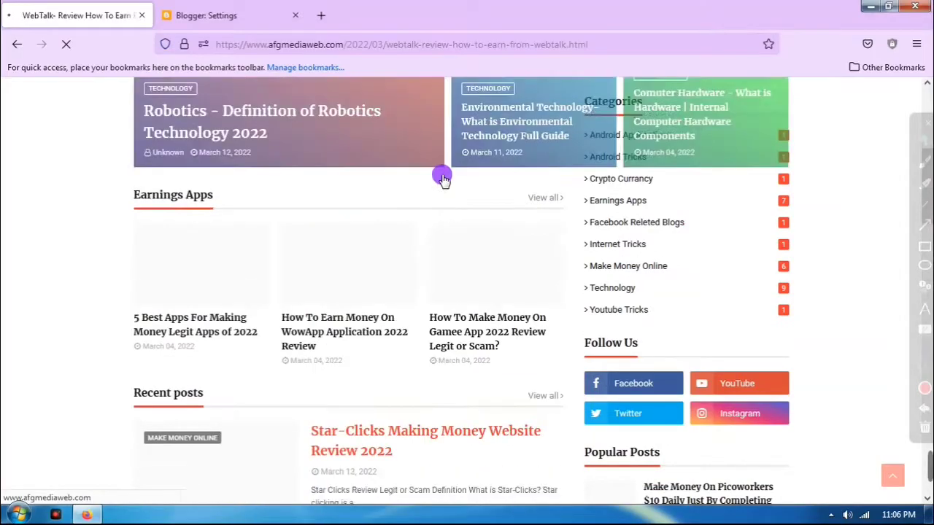
{"action": "scroll", "coordinate": [442, 241], "scroll_direction": "down", "scroll_amount": 3}
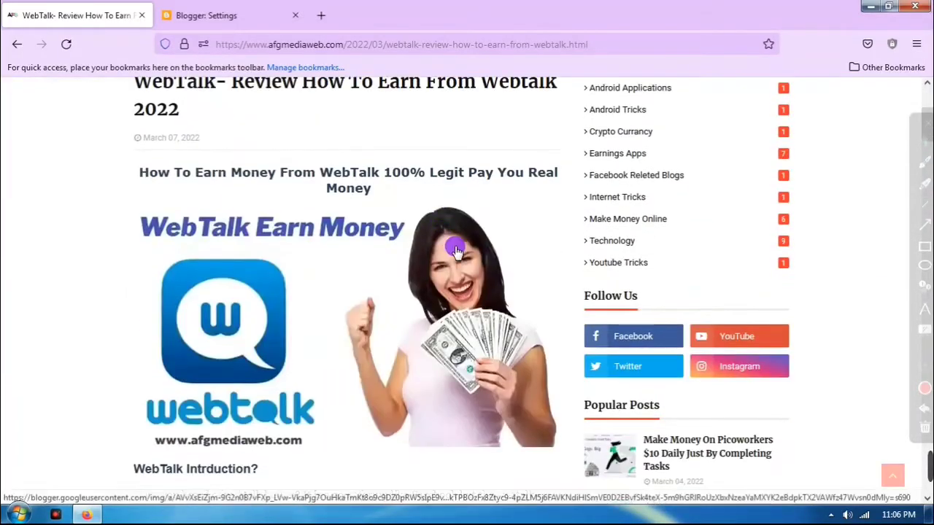
{"action": "scroll", "coordinate": [510, 263], "scroll_direction": "down", "scroll_amount": 4}
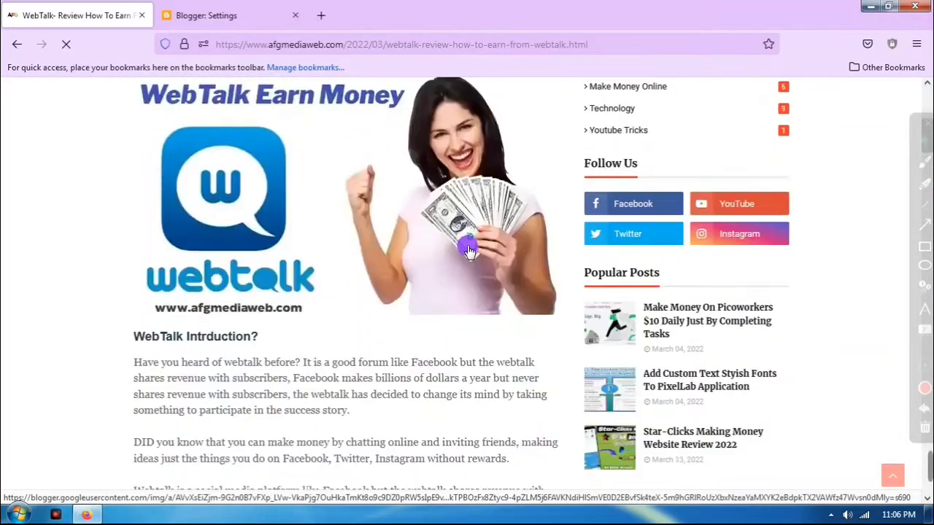
{"action": "scroll", "coordinate": [452, 234], "scroll_direction": "down", "scroll_amount": 12}
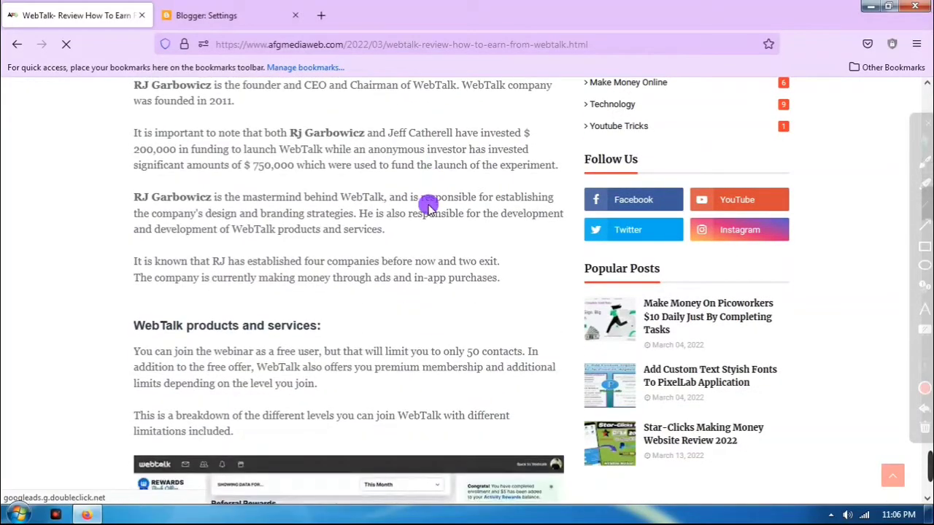
{"action": "scroll", "coordinate": [421, 189], "scroll_direction": "down", "scroll_amount": 10}
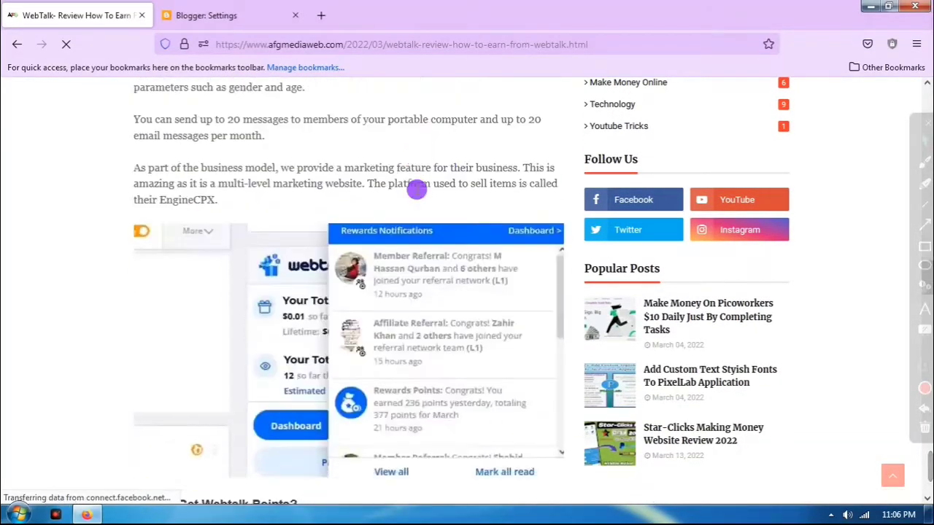
{"action": "scroll", "coordinate": [419, 188], "scroll_direction": "down", "scroll_amount": 9}
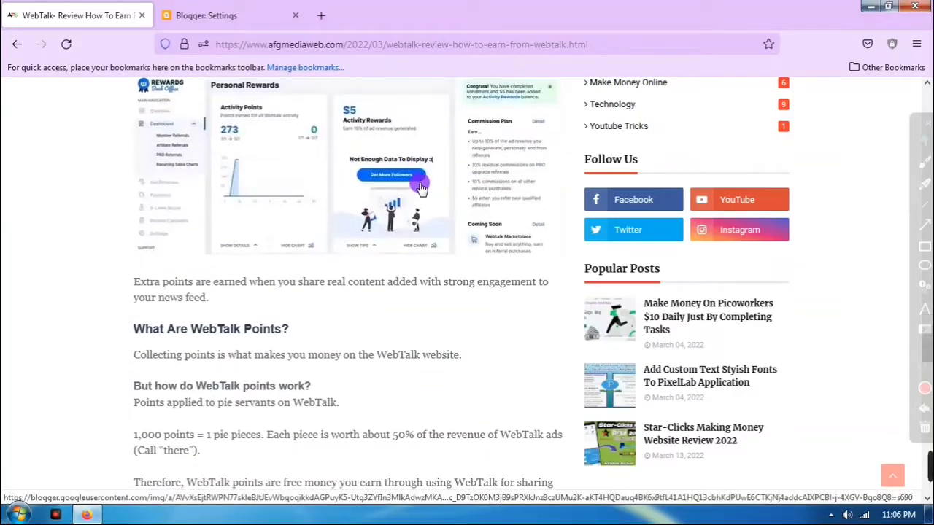
{"action": "scroll", "coordinate": [420, 181], "scroll_direction": "down", "scroll_amount": 10}
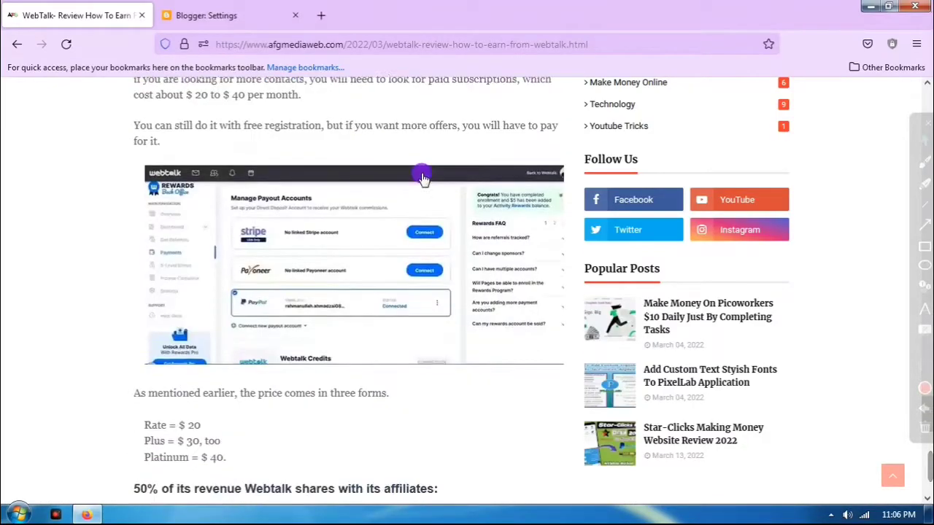
{"action": "left_click", "coordinate": [16, 45]}
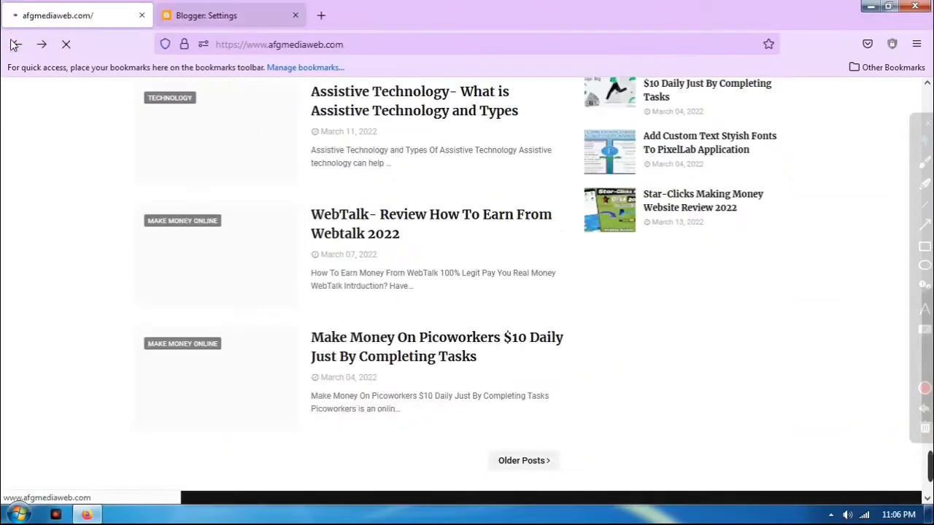
Return to the Blogger settings and turn Image lightbox back on in the Posts section
{"action": "left_click", "coordinate": [219, 14]}
{"action": "left_click", "coordinate": [503, 230]}
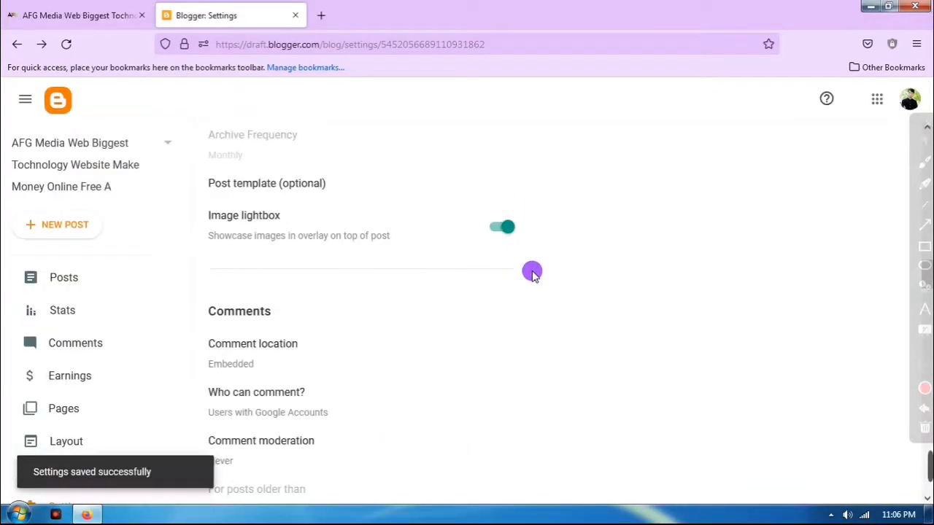
Outline the Comments settings from Comment location to For posts older than with a red rectangle, and remove the outline
{"action": "scroll", "coordinate": [318, 305], "scroll_direction": "down", "scroll_amount": 3}
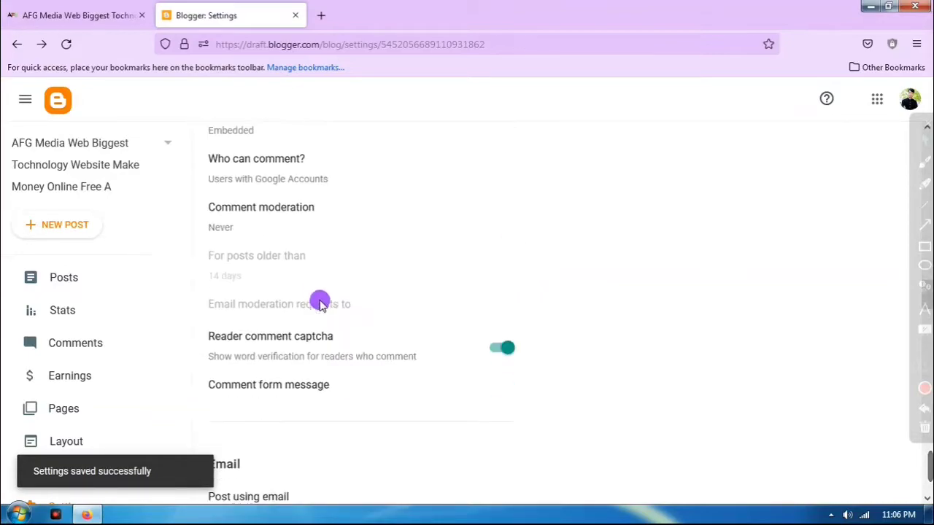
{"action": "scroll", "coordinate": [346, 278], "scroll_direction": "up", "scroll_amount": 1}
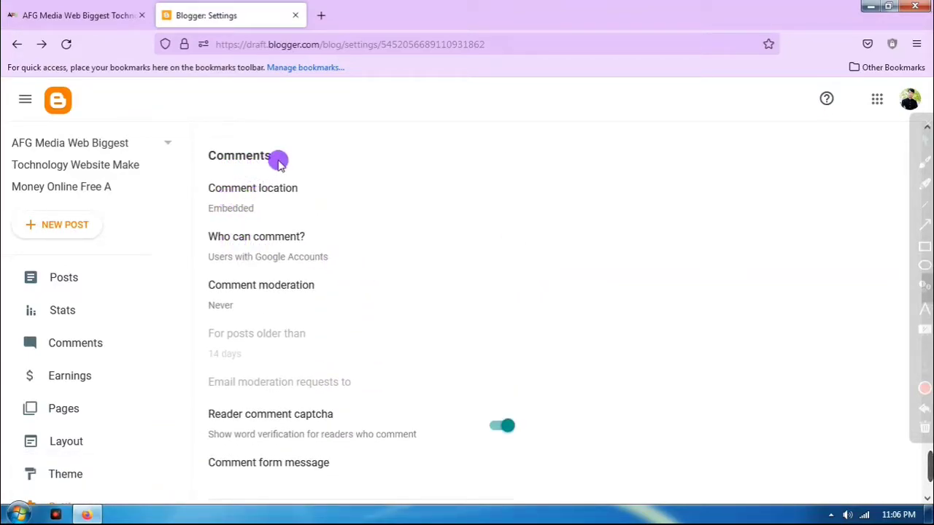
{"action": "left_click", "coordinate": [923, 246]}
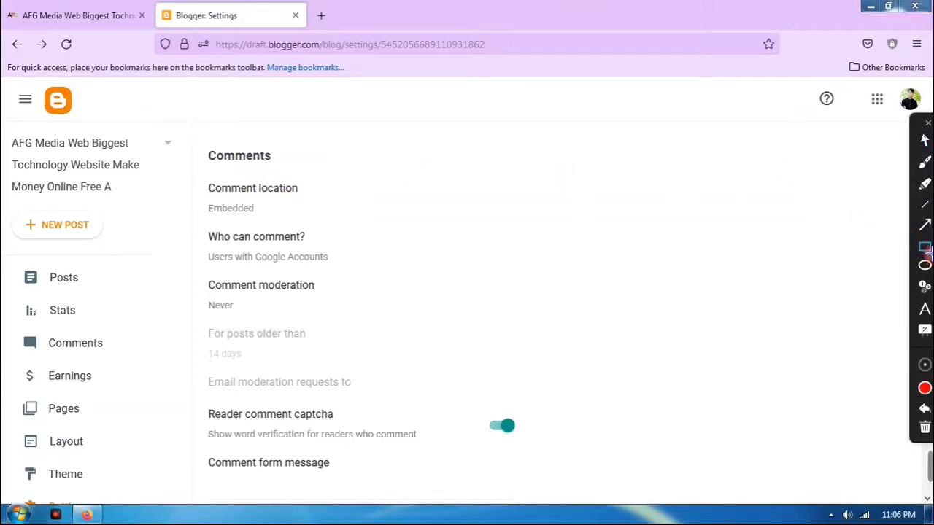
{"action": "mouse_move", "coordinate": [209, 135]}
{"action": "left_mouse_down"}
{"action": "mouse_move", "coordinate": [175, 298]}
{"action": "mouse_move", "coordinate": [277, 386]}
{"action": "mouse_move", "coordinate": [338, 369]}
{"action": "mouse_move", "coordinate": [394, 369]}
{"action": "left_mouse_up"}
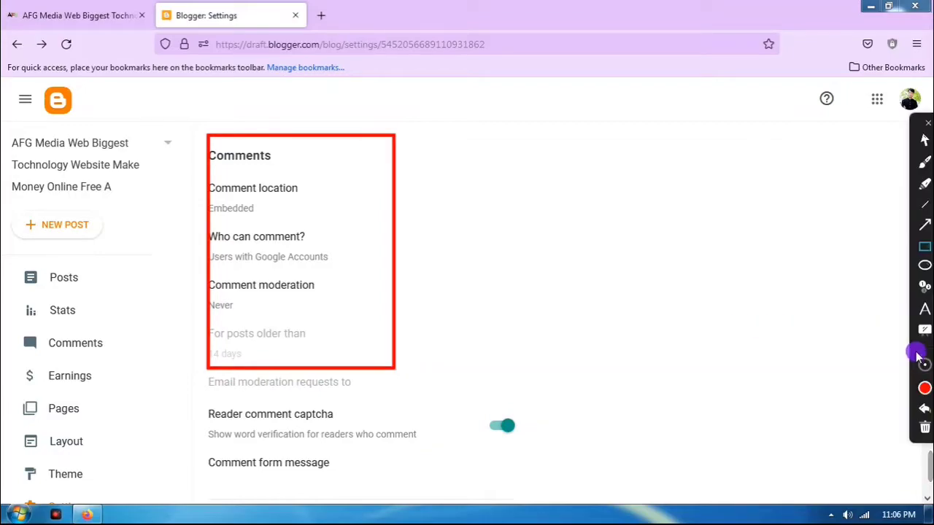
{"action": "left_click", "coordinate": [925, 408]}
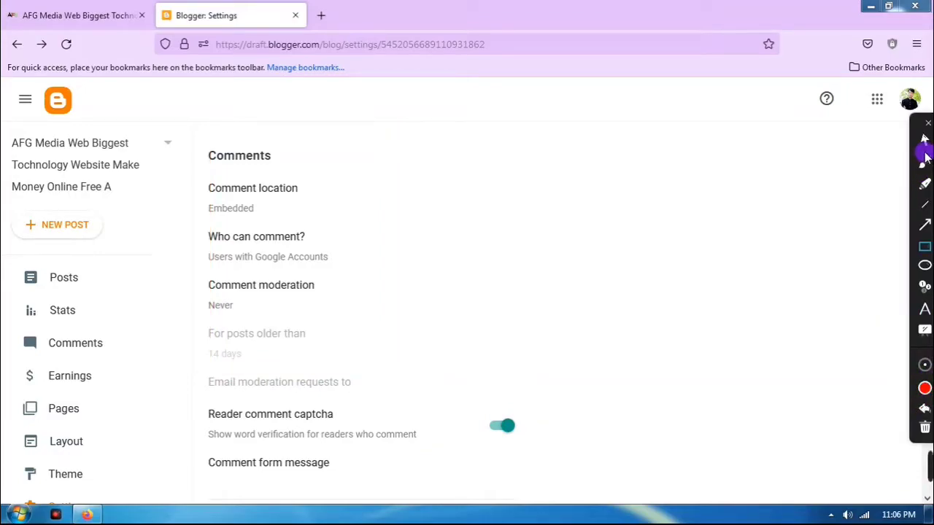
Try the Popup window and Hide options for Comment location, and close the dialog without saving
{"action": "left_click", "coordinate": [232, 204]}
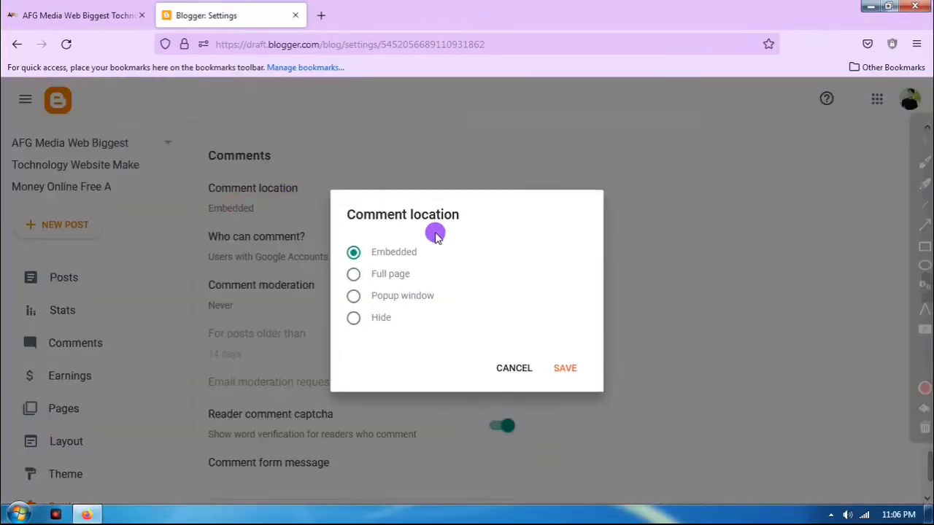
{"action": "left_click", "coordinate": [353, 296]}
{"action": "left_click", "coordinate": [357, 318]}
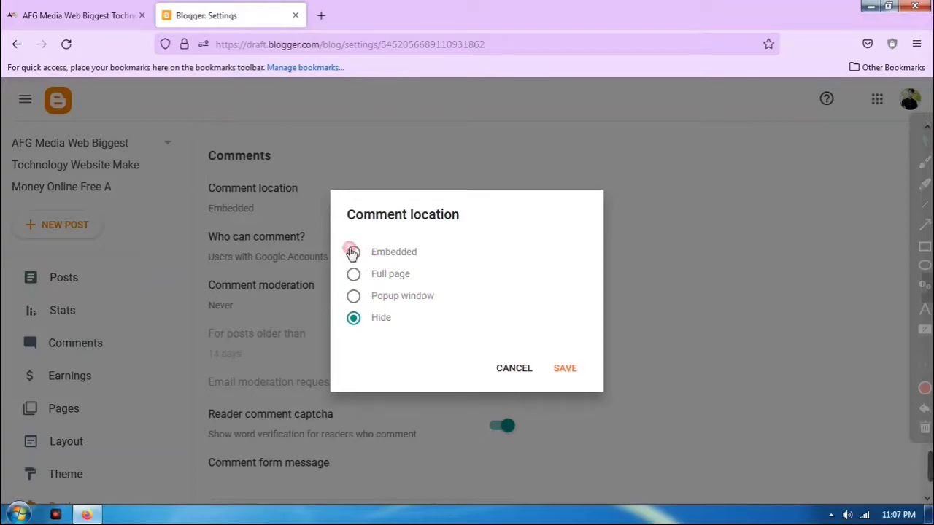
{"action": "left_click", "coordinate": [515, 368]}
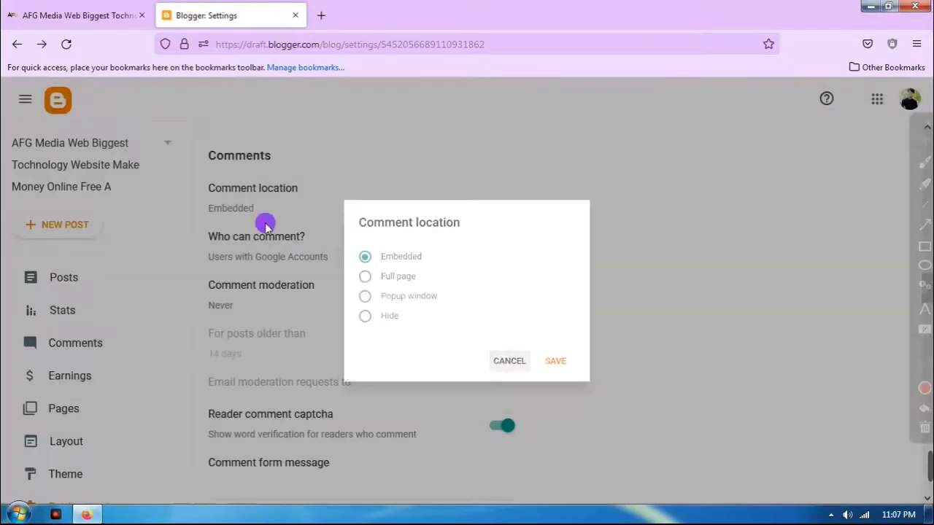
Review the Who can comment? options, mark them with red arrows, clear the arrows and close the dialog without saving
{"action": "left_click", "coordinate": [245, 262]}
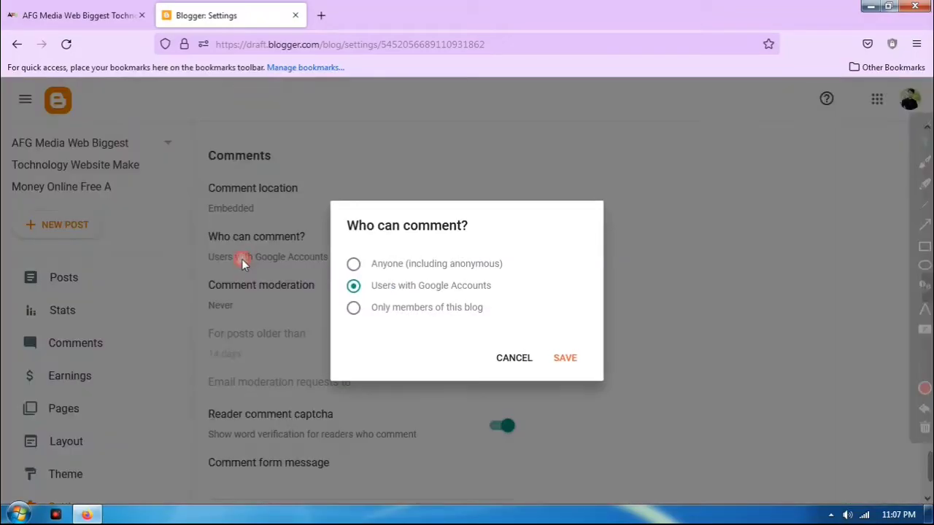
{"action": "left_click", "coordinate": [925, 225]}
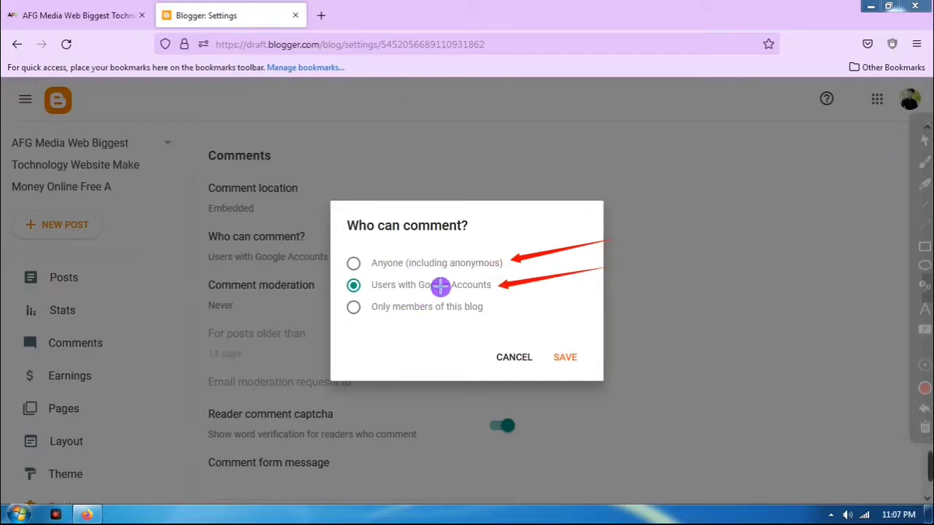
{"action": "left_click_drag", "start_coordinate": [493, 312], "coordinate": [490, 307]}
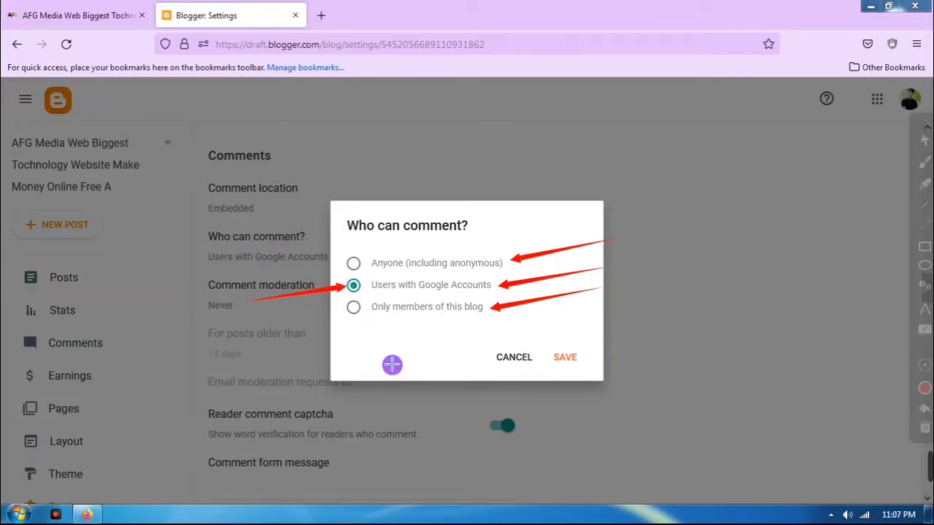
{"action": "left_click", "coordinate": [925, 431]}
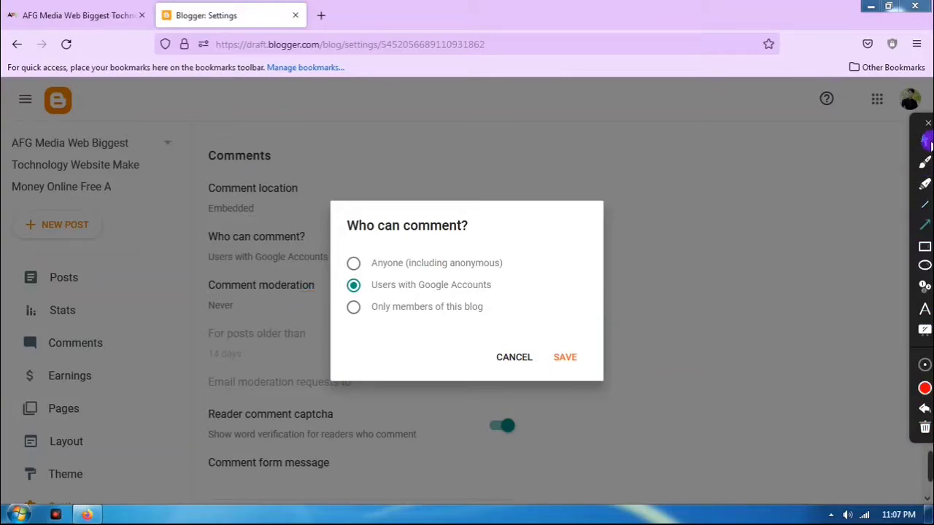
{"action": "left_click", "coordinate": [514, 357]}
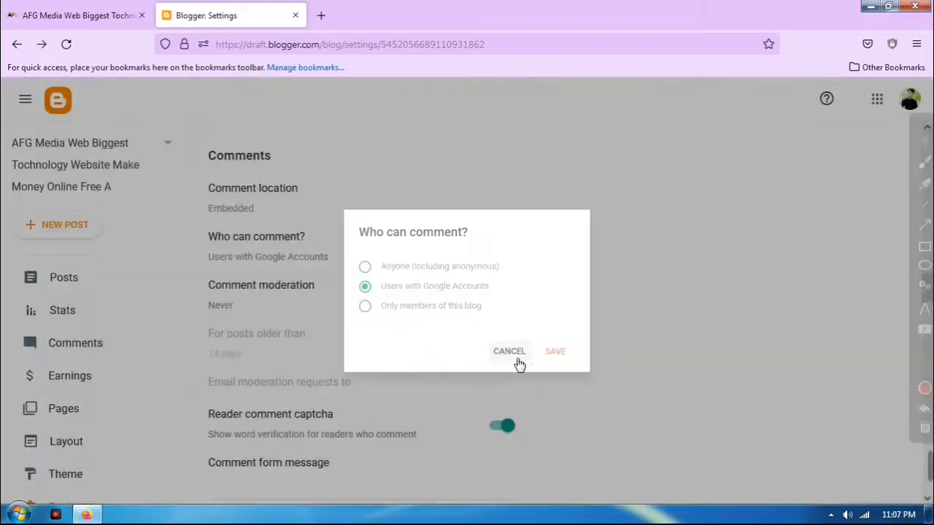
View the Comment form message dialog and close it without entering a message
{"action": "scroll", "coordinate": [280, 321], "scroll_direction": "down", "scroll_amount": 3}
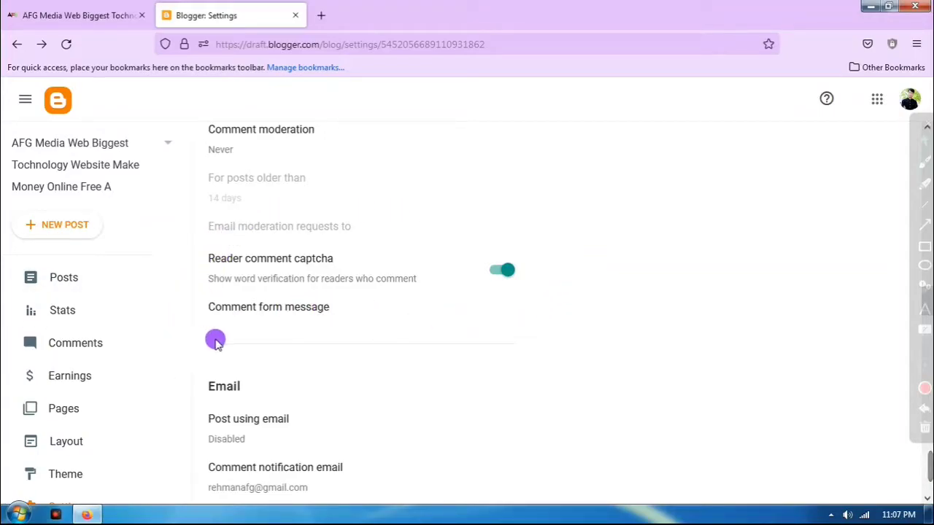
{"action": "left_click", "coordinate": [273, 313]}
{"action": "left_click", "coordinate": [433, 292]}
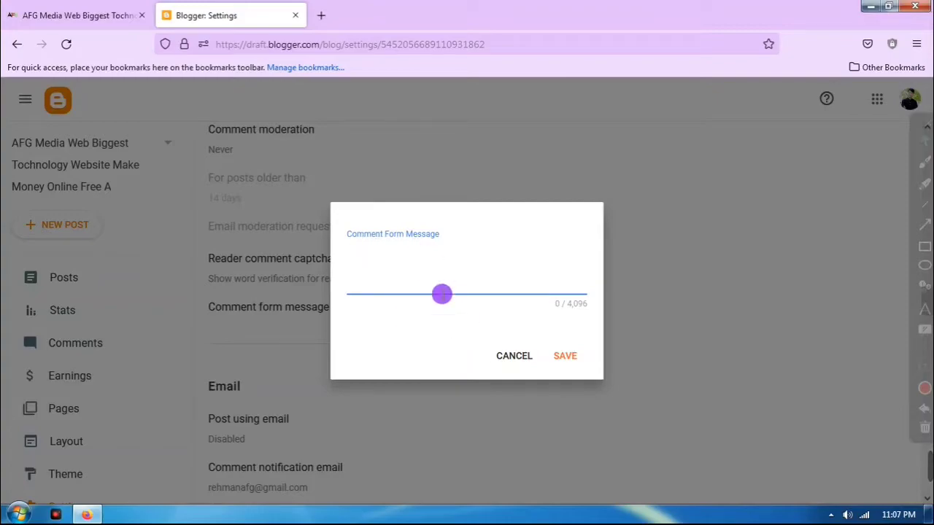
{"action": "left_click", "coordinate": [515, 356]}
{"action": "left_click", "coordinate": [512, 356]}
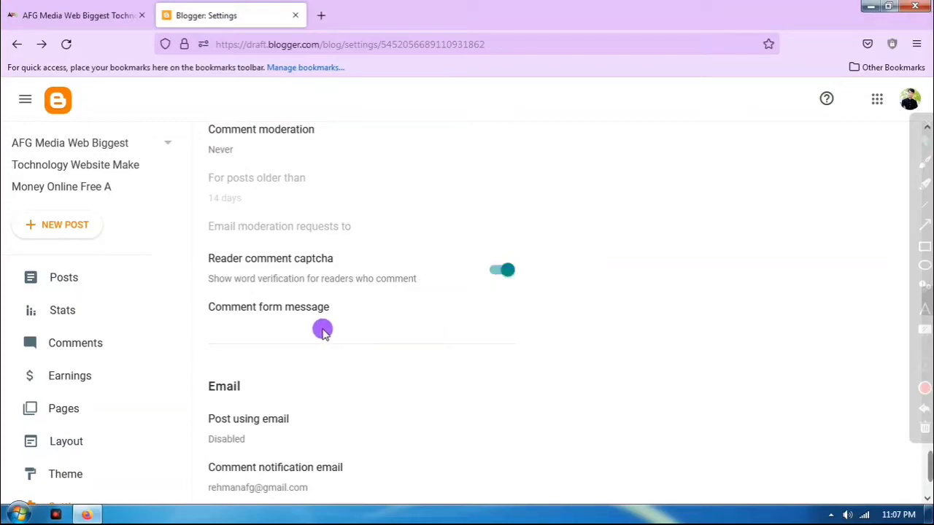
Examine the Email settings and the Formatting settings for time zone, date header and timestamp formats
{"action": "scroll", "coordinate": [292, 329], "scroll_direction": "down", "scroll_amount": 2}
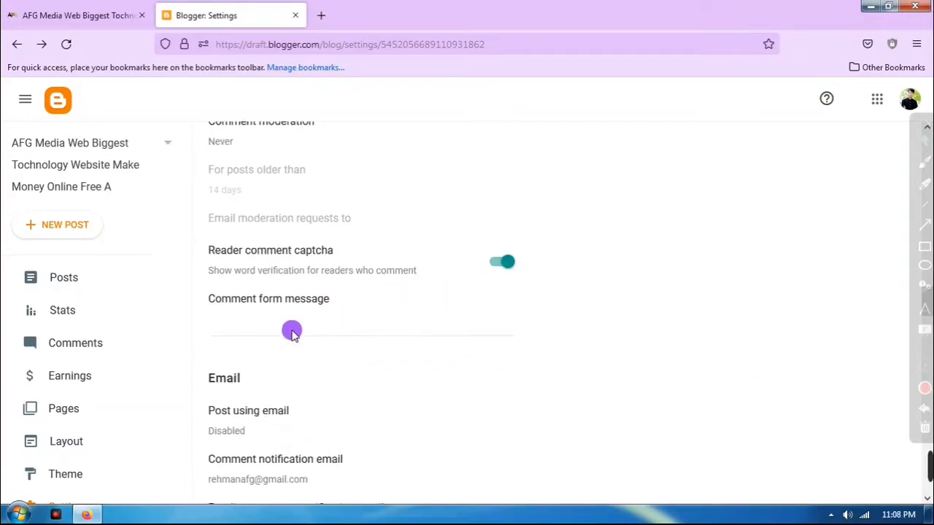
{"action": "scroll", "coordinate": [282, 264], "scroll_direction": "down", "scroll_amount": 1}
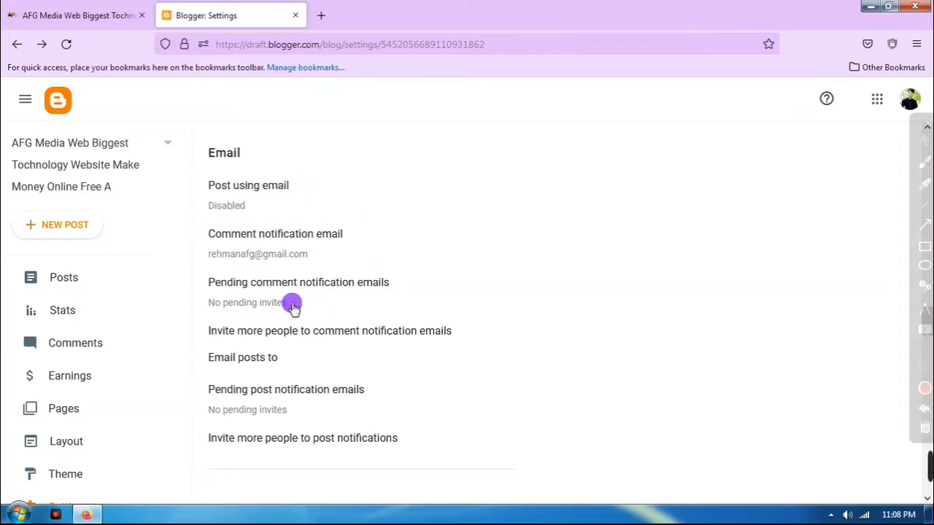
{"action": "scroll", "coordinate": [307, 292], "scroll_direction": "down", "scroll_amount": 1}
{"action": "scroll", "coordinate": [320, 208], "scroll_direction": "down", "scroll_amount": 1}
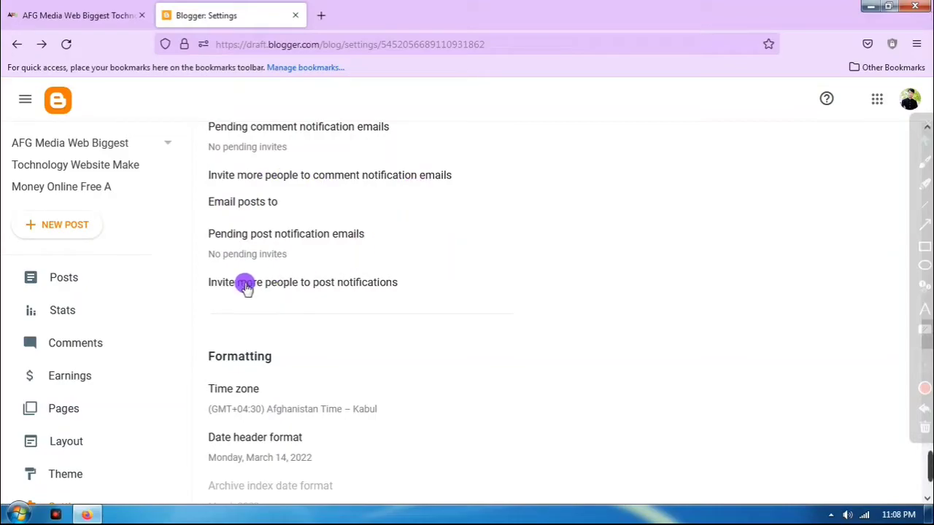
{"action": "scroll", "coordinate": [285, 277], "scroll_direction": "down", "scroll_amount": 1}
{"action": "scroll", "coordinate": [307, 259], "scroll_direction": "down", "scroll_amount": 2}
{"action": "scroll", "coordinate": [277, 183], "scroll_direction": "up", "scroll_amount": 1}
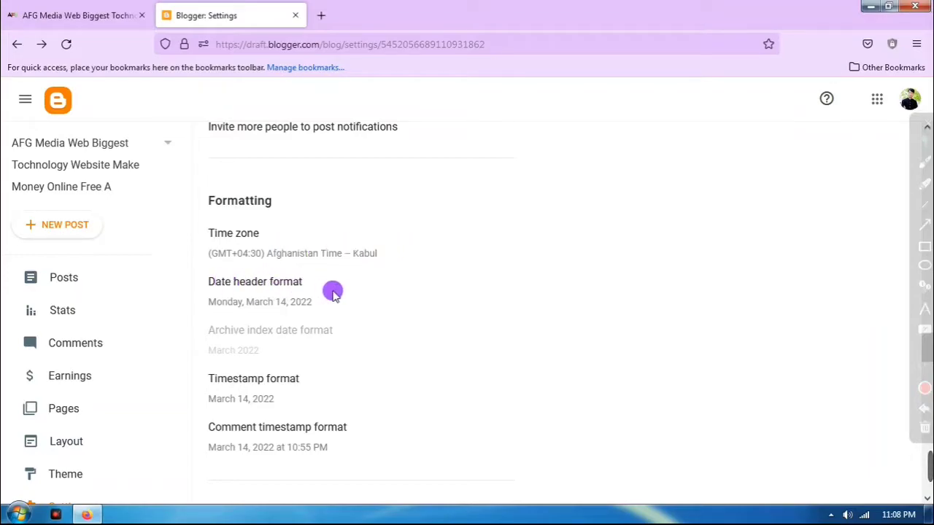
{"action": "scroll", "coordinate": [296, 330], "scroll_direction": "down", "scroll_amount": 1}
{"action": "scroll", "coordinate": [340, 309], "scroll_direction": "down", "scroll_amount": 1}
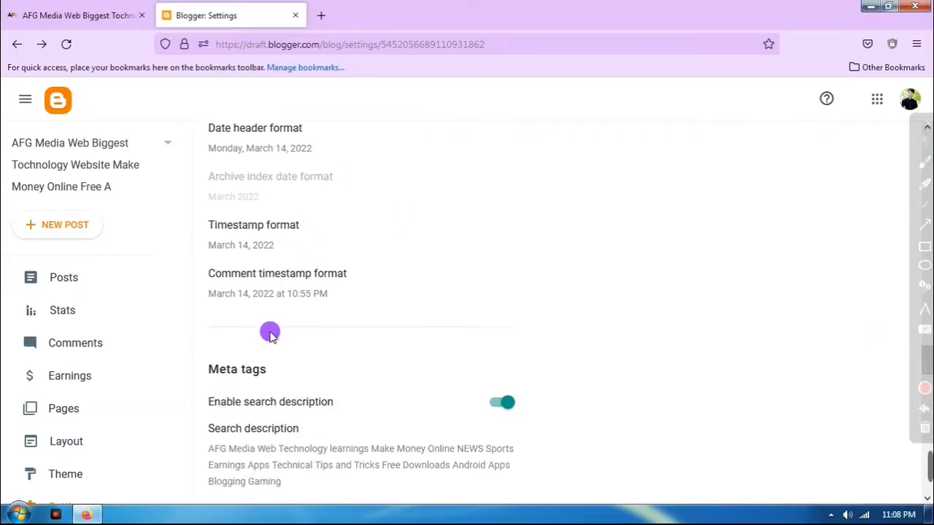
Outline the Meta tags section with a red rectangle around its search description settings, and remove the outline
{"action": "scroll", "coordinate": [318, 288], "scroll_direction": "down", "scroll_amount": 2}
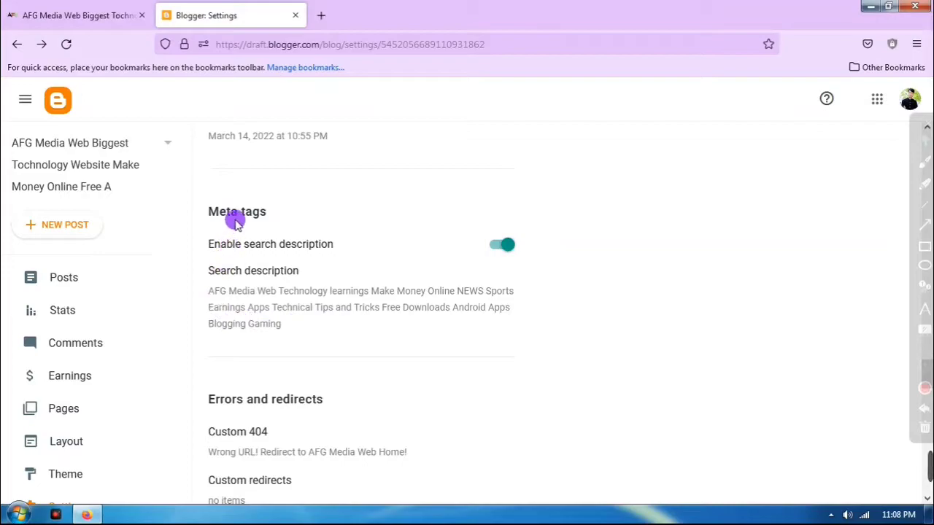
{"action": "left_click", "coordinate": [924, 246]}
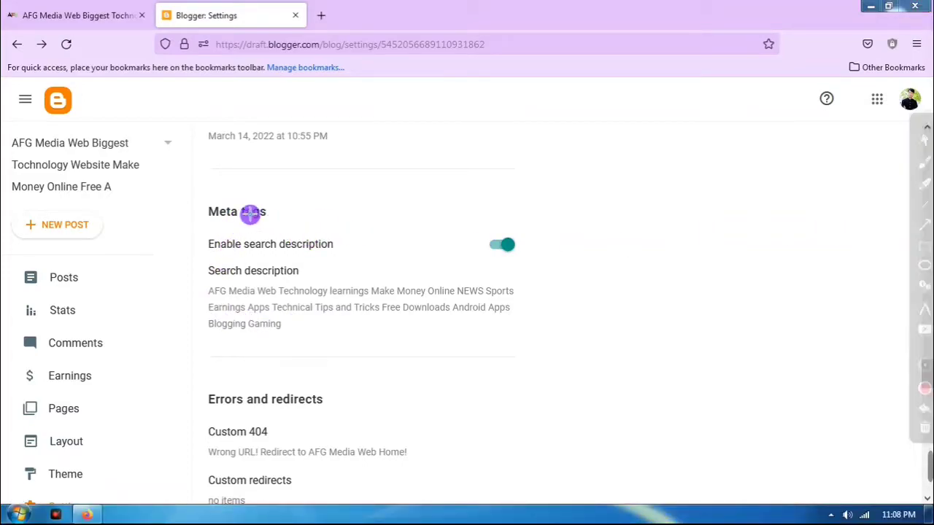
{"action": "mouse_move", "coordinate": [202, 188]}
{"action": "left_mouse_down"}
{"action": "mouse_move", "coordinate": [207, 332]}
{"action": "mouse_move", "coordinate": [554, 330]}
{"action": "mouse_move", "coordinate": [554, 341]}
{"action": "left_mouse_up"}
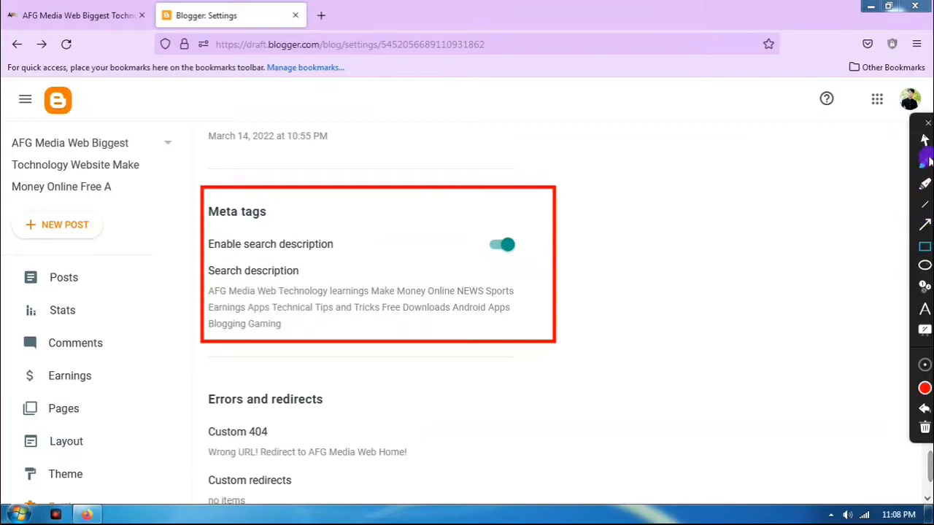
{"action": "mouse_move", "coordinate": [930, 450]}
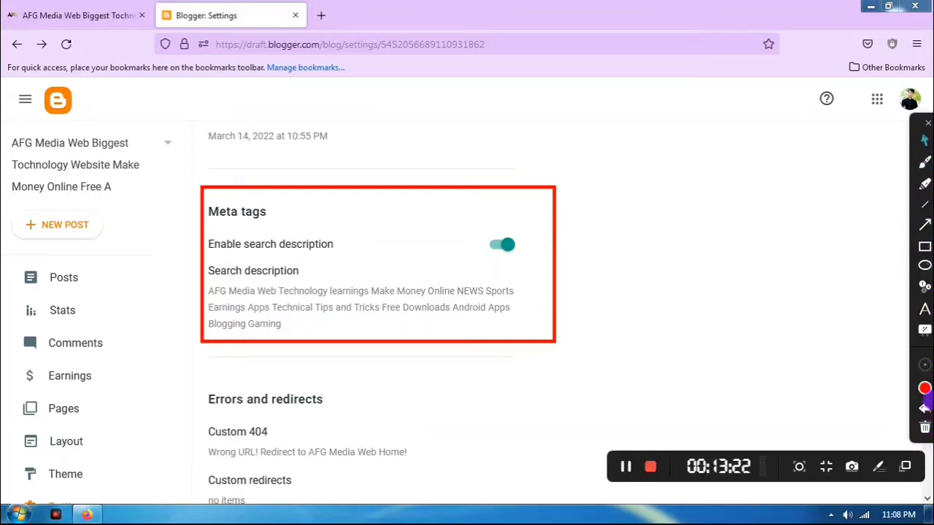
{"action": "left_click", "coordinate": [924, 410]}
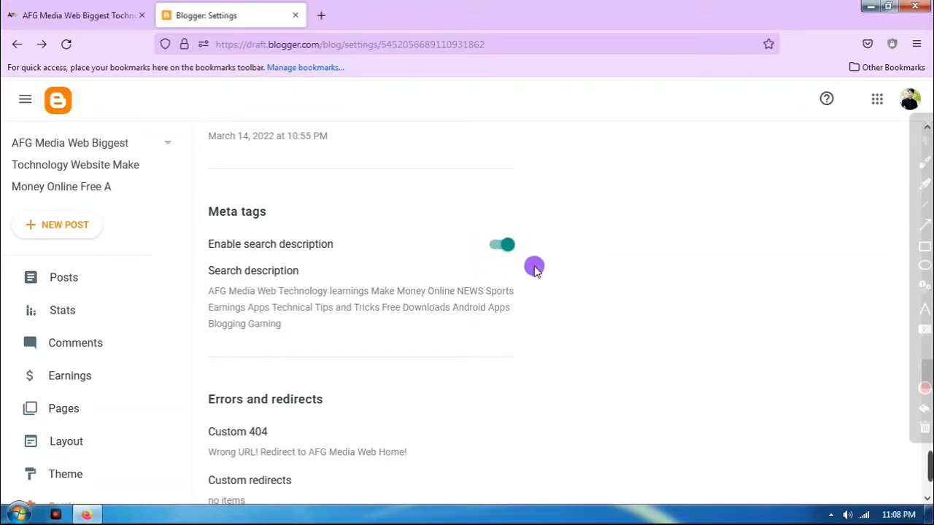
View the Search description dialog under Meta tags and close it without saving
{"action": "left_click", "coordinate": [341, 292]}
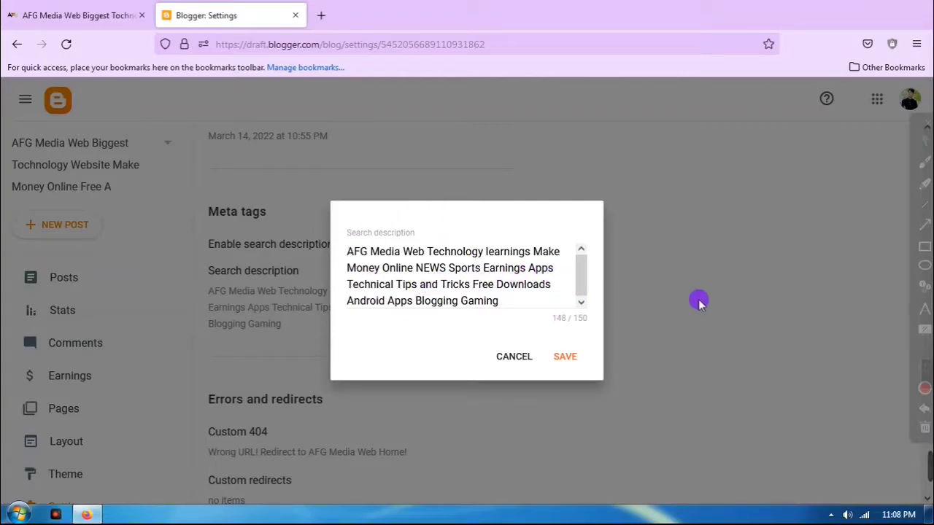
{"action": "left_click", "coordinate": [514, 356]}
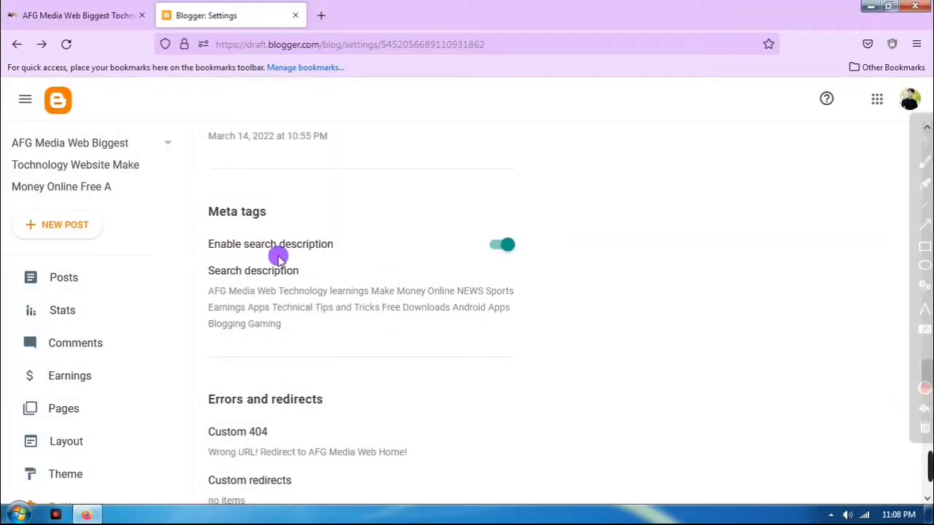
Outline the Errors and redirects section with a red rectangle, and remove the outline
{"action": "scroll", "coordinate": [289, 370], "scroll_direction": "down", "scroll_amount": 2}
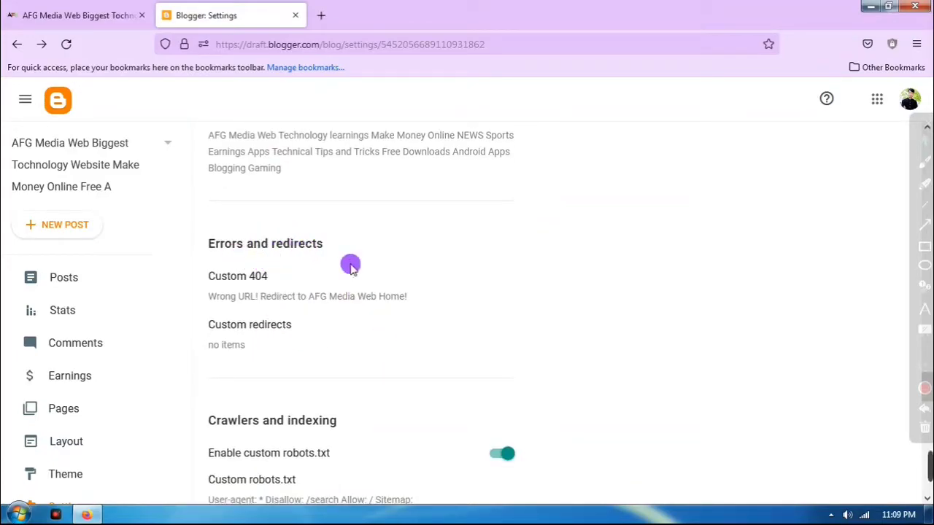
{"action": "left_click", "coordinate": [924, 246]}
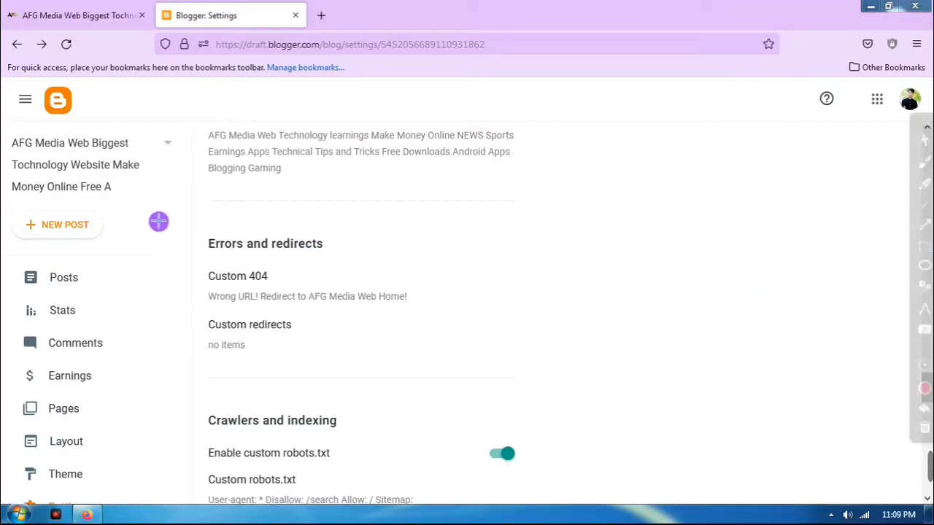
{"action": "mouse_move", "coordinate": [205, 210]}
{"action": "left_mouse_down"}
{"action": "mouse_move", "coordinate": [184, 357]}
{"action": "mouse_move", "coordinate": [313, 379]}
{"action": "mouse_move", "coordinate": [488, 370]}
{"action": "left_mouse_up"}
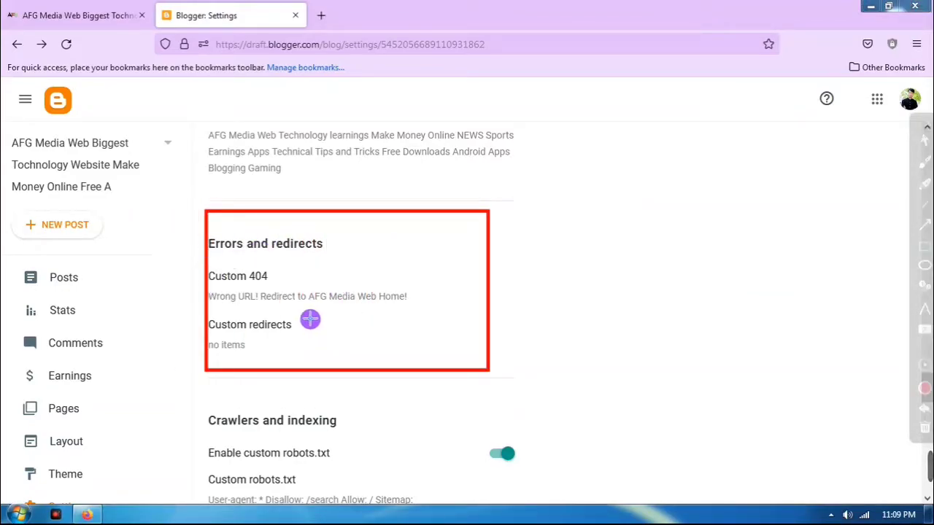
{"action": "left_click", "coordinate": [925, 409]}
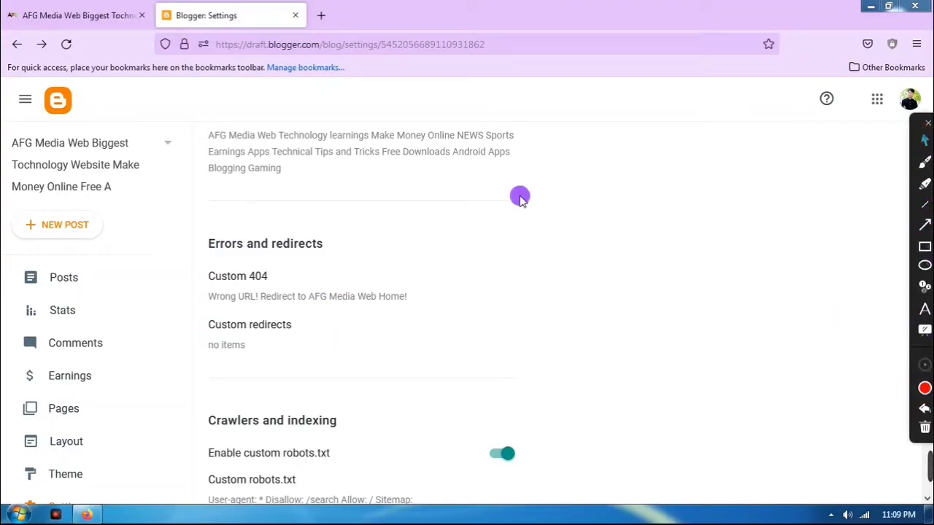
View the Custom 404 message and the blank Custom redirect form, closing each dialog without saving
{"action": "left_click", "coordinate": [263, 298]}
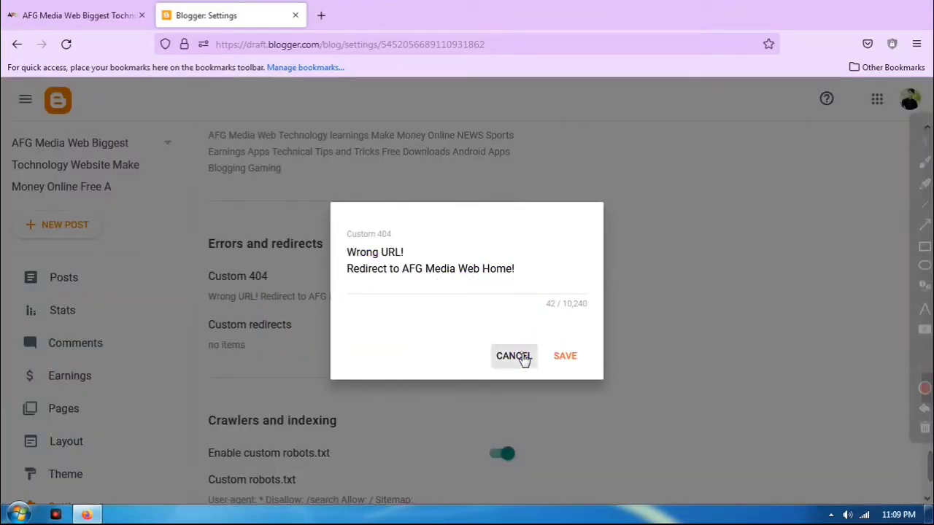
{"action": "left_click", "coordinate": [520, 355]}
{"action": "left_click", "coordinate": [239, 345]}
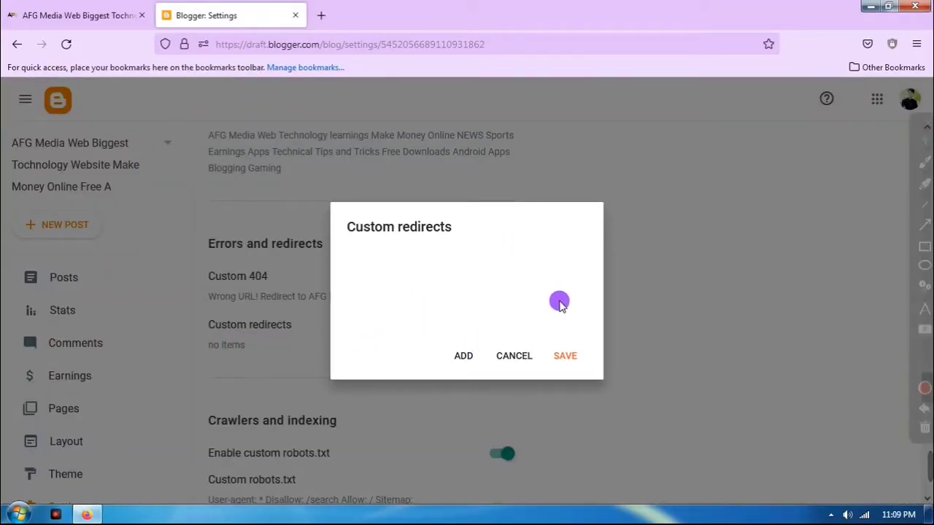
{"action": "left_click", "coordinate": [464, 356]}
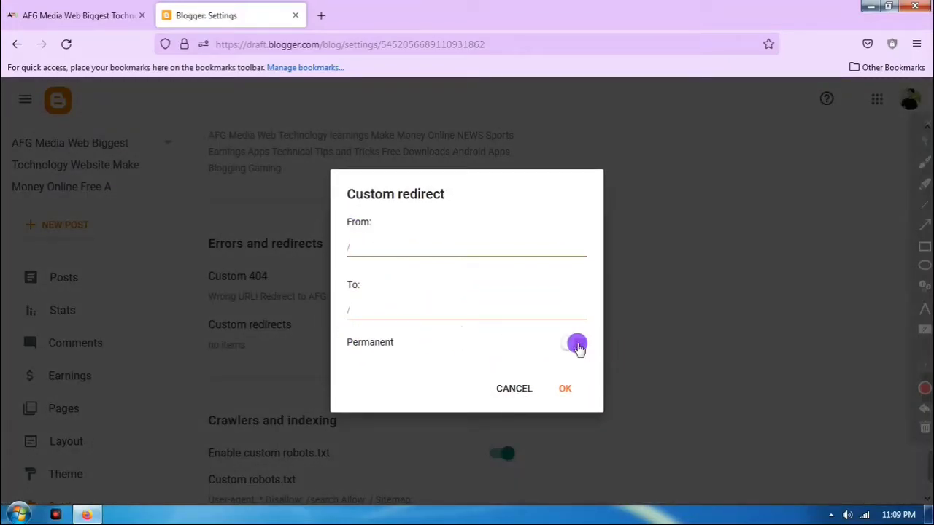
{"action": "left_click", "coordinate": [507, 387]}
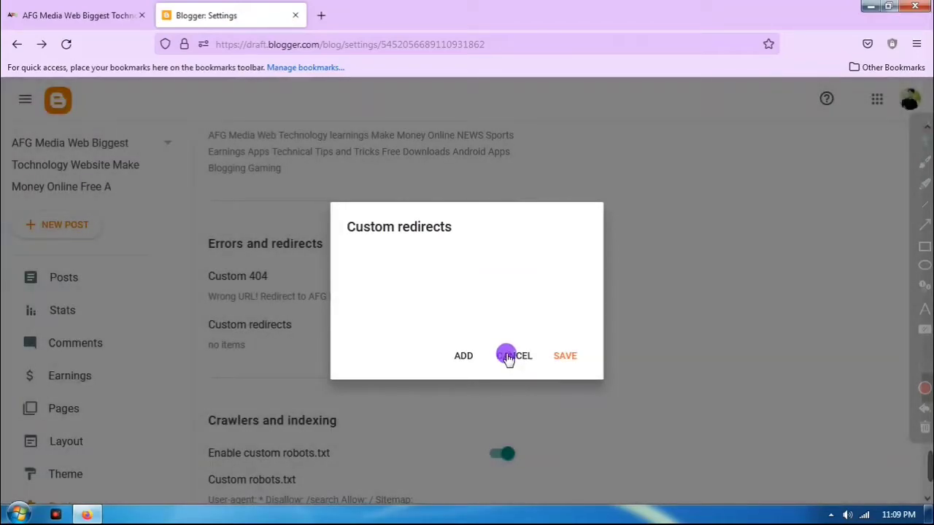
{"action": "left_click", "coordinate": [508, 356]}
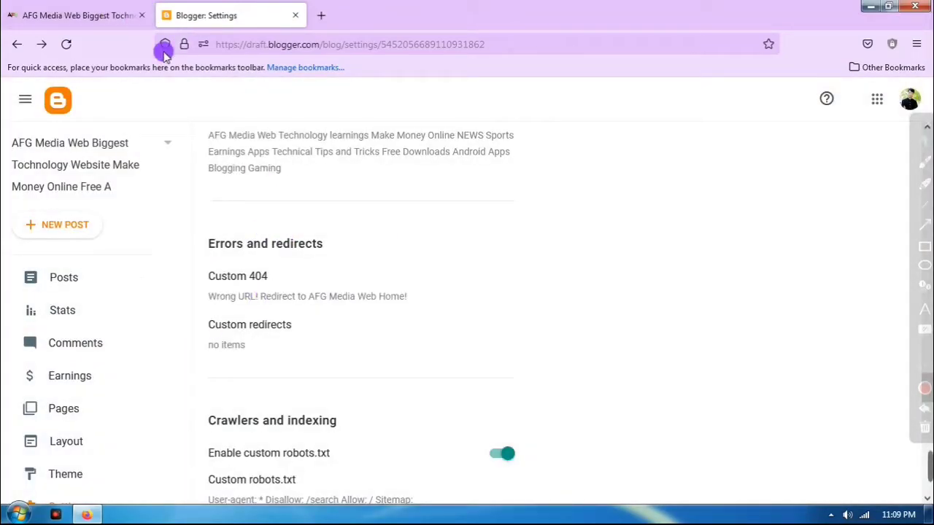
Open the Assistive Technology post on the live blog and load its URL with "rtygety" appended to test the 404 page
{"action": "left_click", "coordinate": [100, 9]}
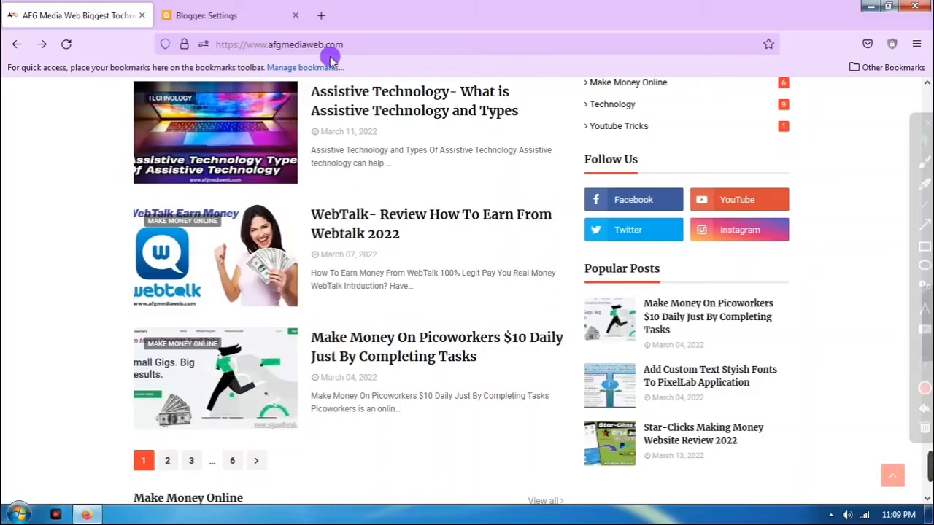
{"action": "left_click", "coordinate": [406, 104]}
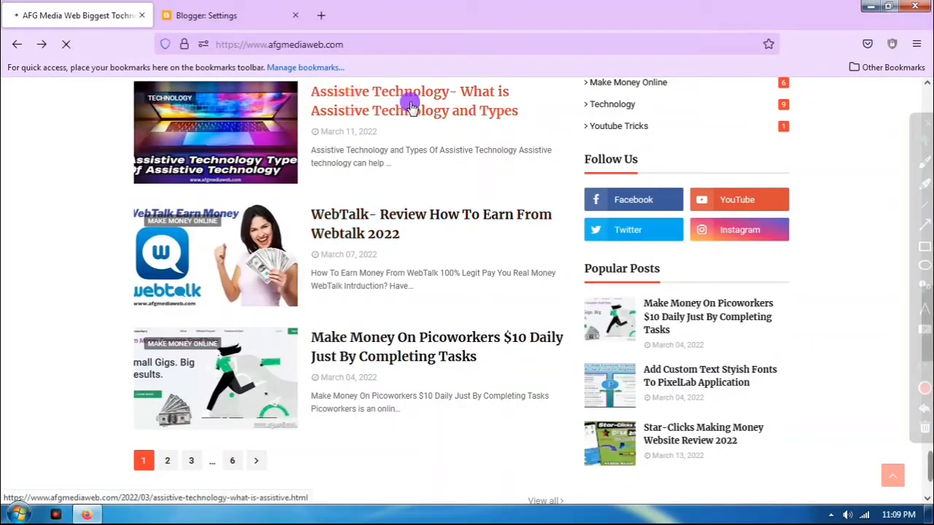
{"action": "scroll", "coordinate": [340, 136], "scroll_direction": "up", "scroll_amount": 2}
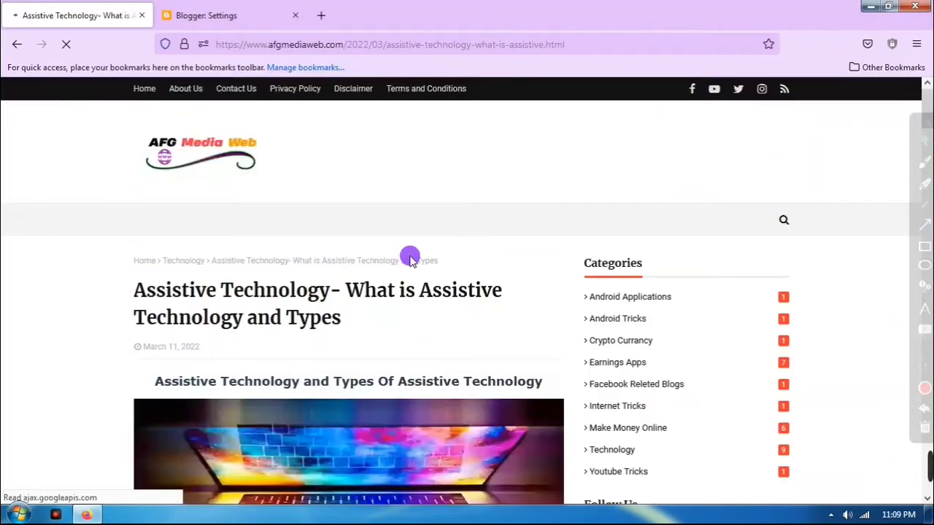
{"action": "left_click", "coordinate": [585, 52]}
{"action": "left_click", "coordinate": [593, 45]}
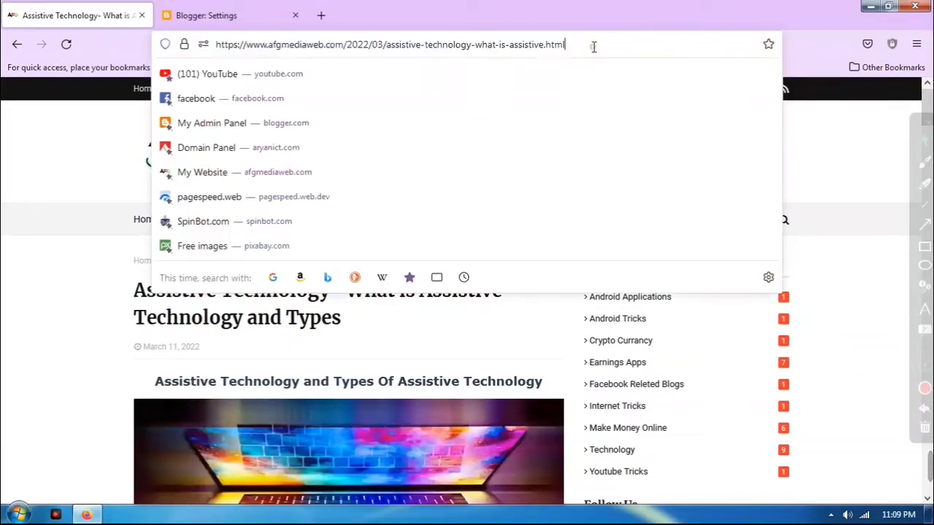
{"action": "type", "text": "rtygety"}
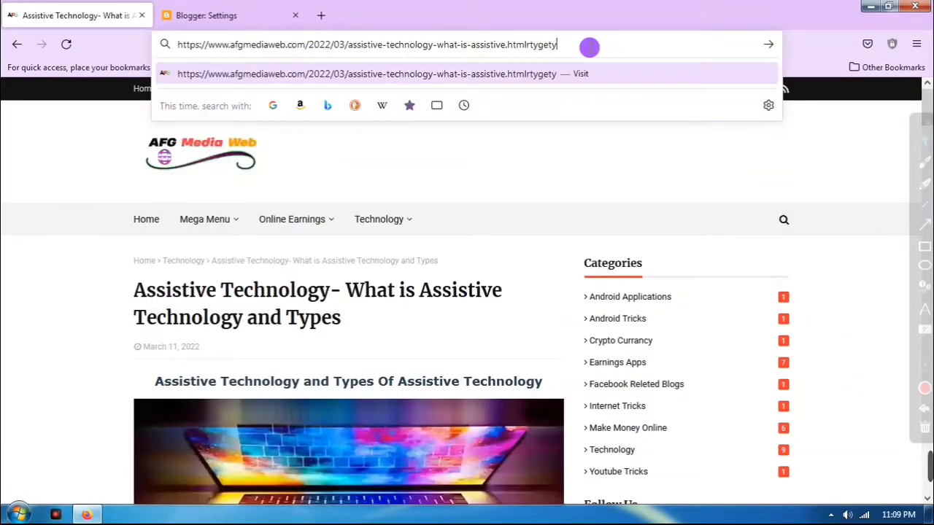
{"action": "key", "text": "Return"}
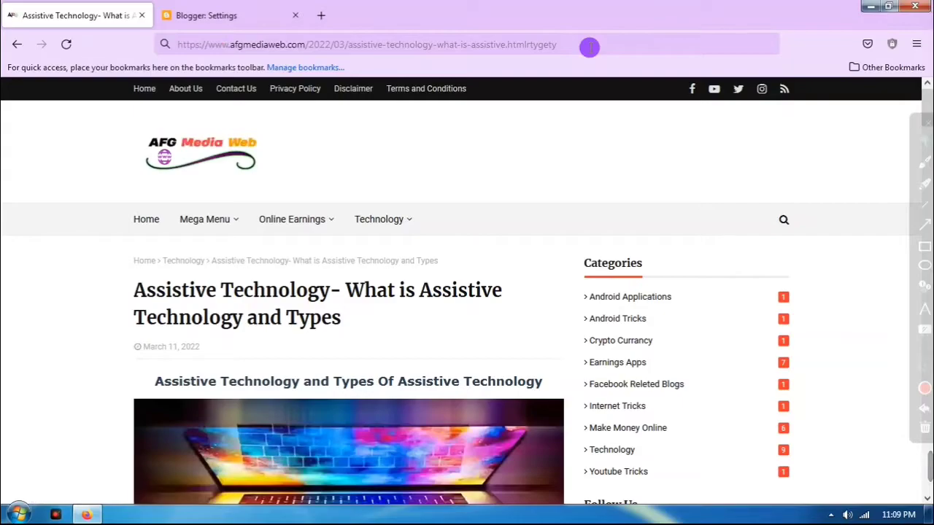
{"action": "scroll", "coordinate": [513, 139], "scroll_direction": "down", "scroll_amount": 2}
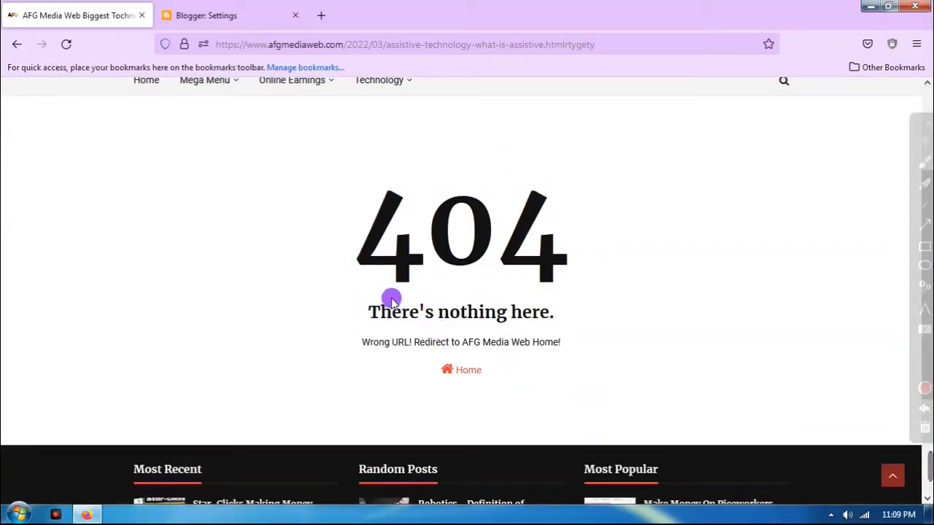
Review the Custom 404 message in the settings, outline the matching text on the live 404 page in red, and remove the outline
{"action": "left_click", "coordinate": [208, 8]}
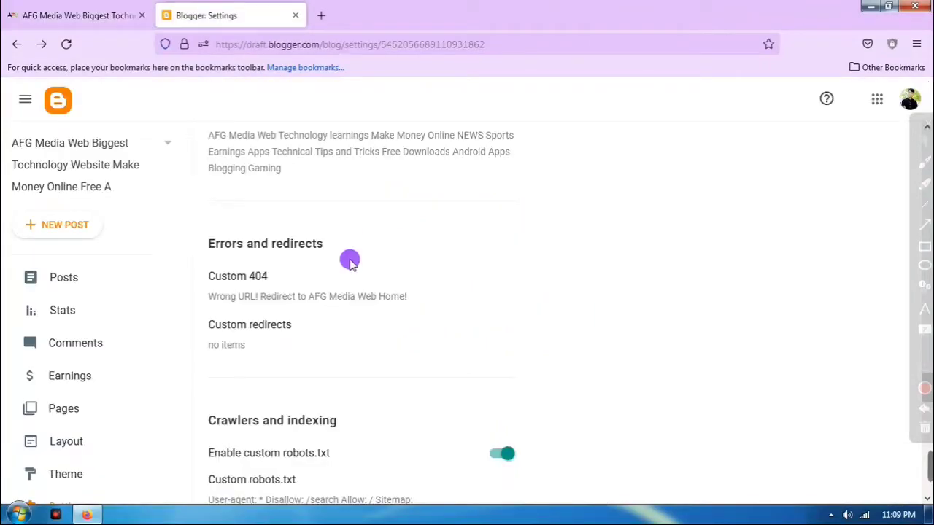
{"action": "left_click", "coordinate": [301, 297]}
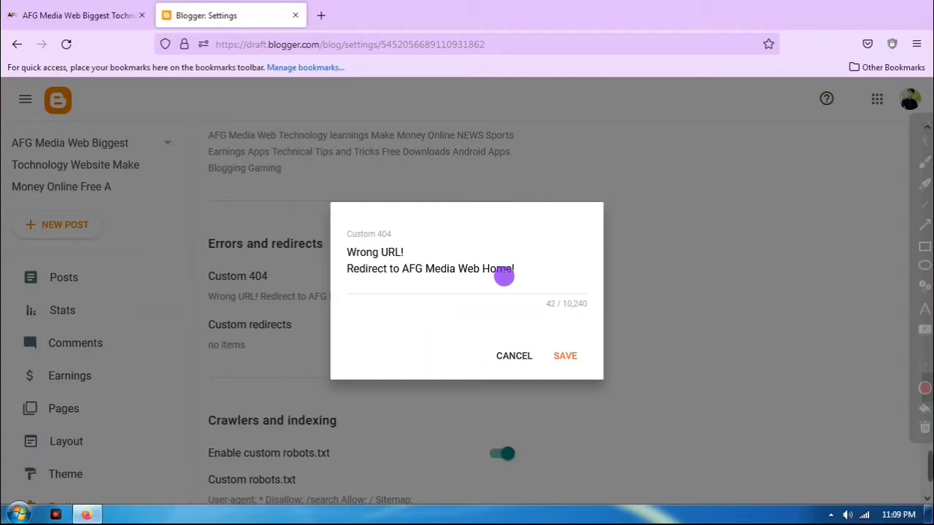
{"action": "left_click", "coordinate": [100, 15]}
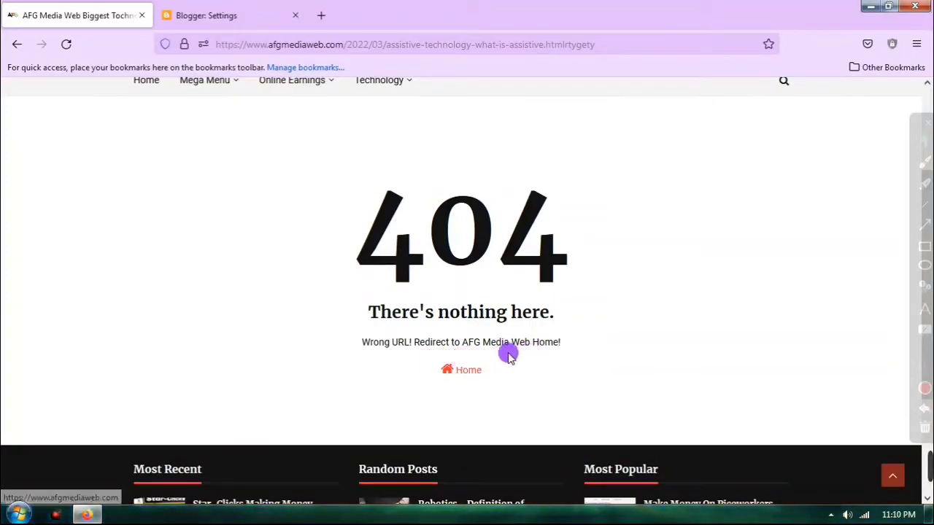
{"action": "left_click", "coordinate": [924, 262]}
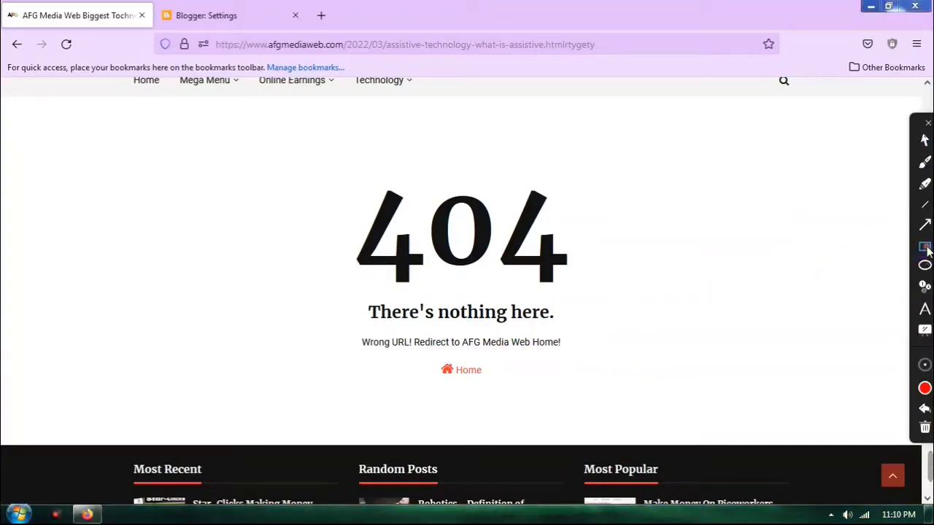
{"action": "left_click_drag", "start_coordinate": [317, 320], "coordinate": [584, 359]}
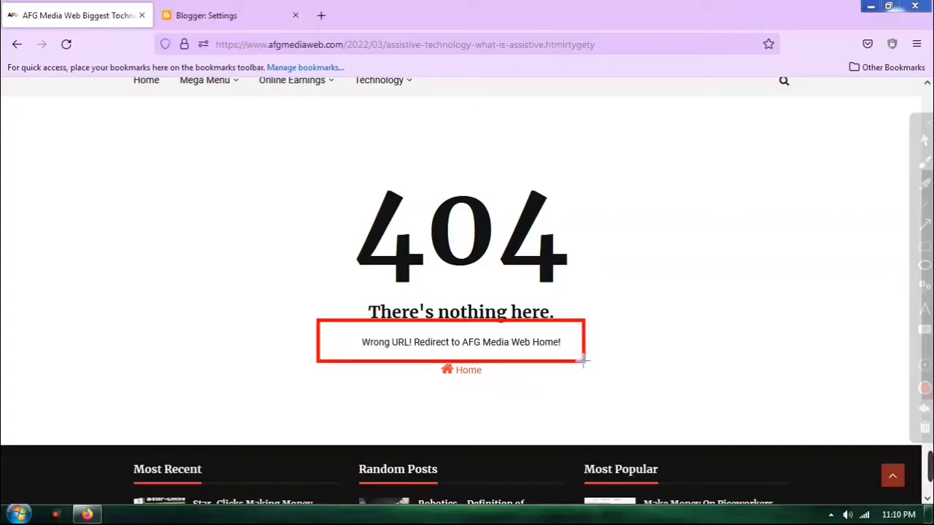
{"action": "left_click", "coordinate": [924, 410]}
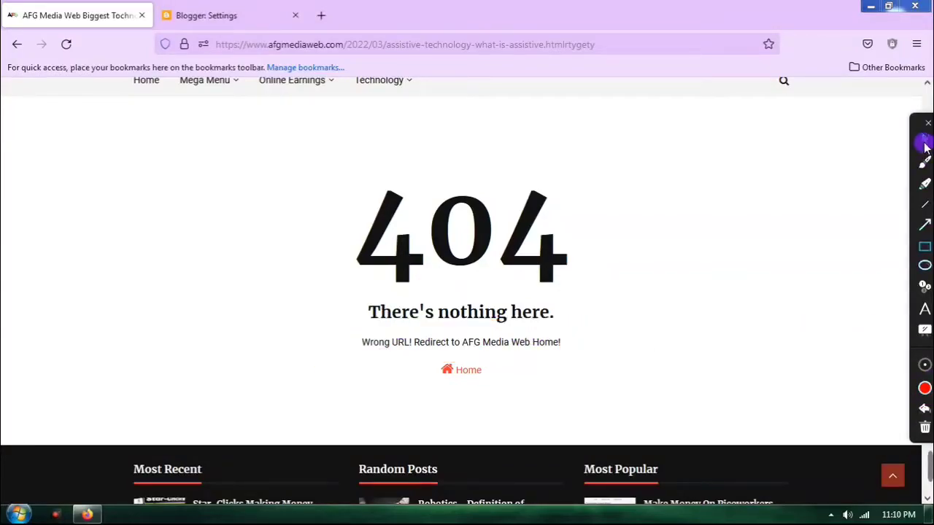
Follow the 404 page's Home link, return to the Blogger settings and close the Custom 404 dialog without saving
{"action": "left_click", "coordinate": [470, 371]}
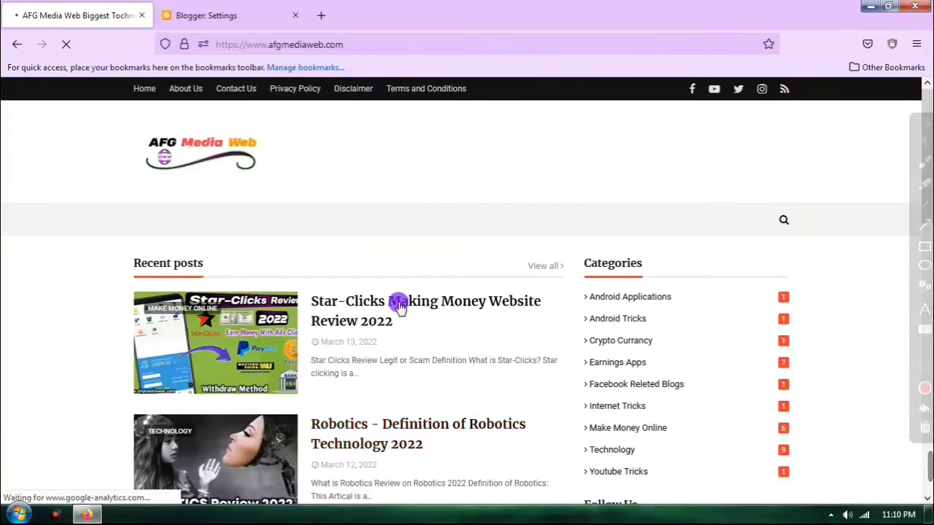
{"action": "left_click", "coordinate": [193, 13]}
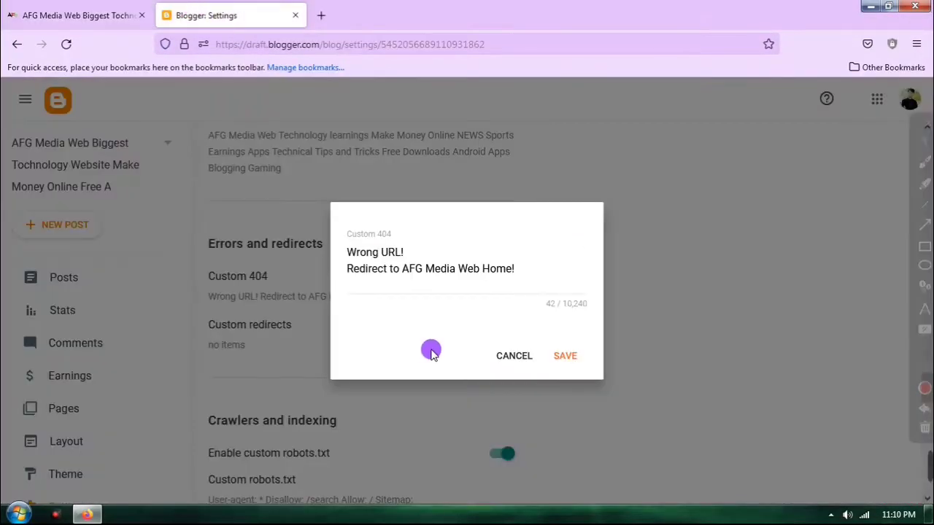
{"action": "left_click", "coordinate": [510, 354]}
Outline the Crawlers and indexing section, its Google Search Console link and the Enable custom robots.txt option in red, and clear all outlines
{"action": "scroll", "coordinate": [300, 283], "scroll_direction": "down", "scroll_amount": 3}
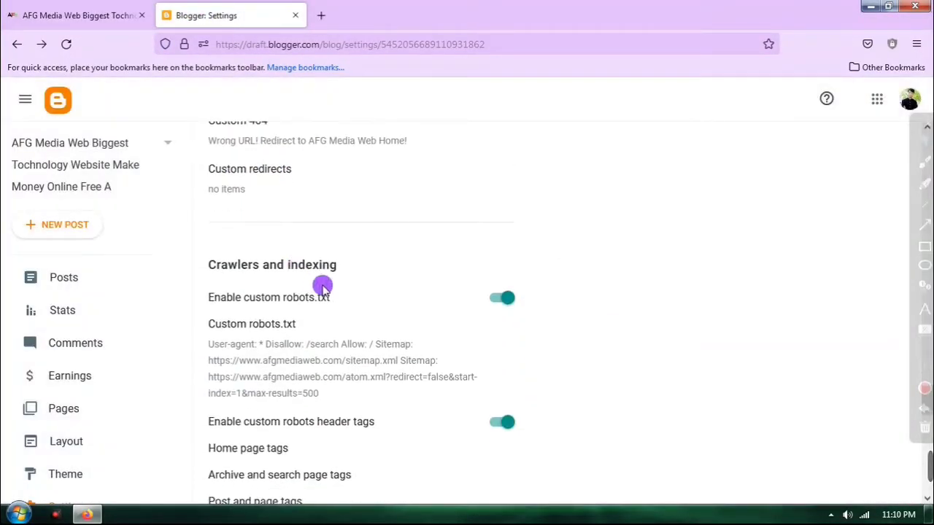
{"action": "scroll", "coordinate": [375, 187], "scroll_direction": "down", "scroll_amount": 1}
{"action": "scroll", "coordinate": [375, 188], "scroll_direction": "up", "scroll_amount": 1}
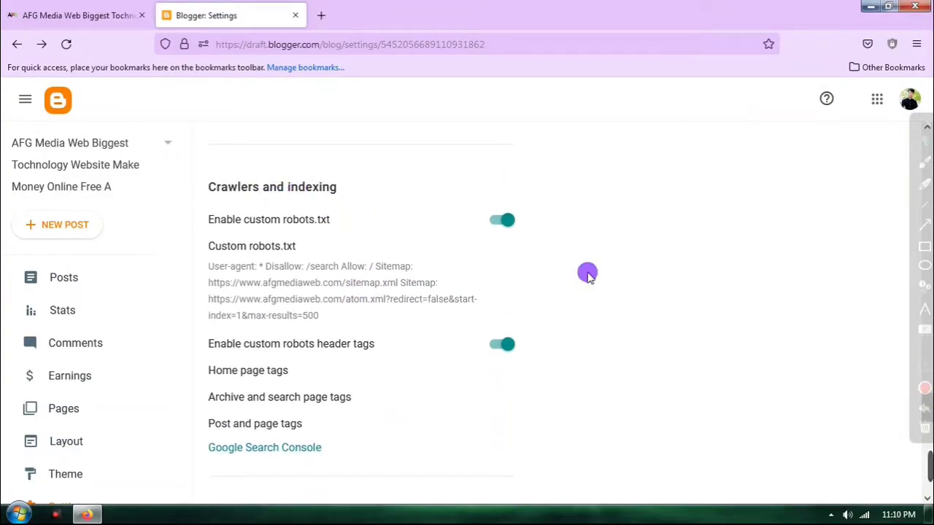
{"action": "left_click", "coordinate": [925, 249]}
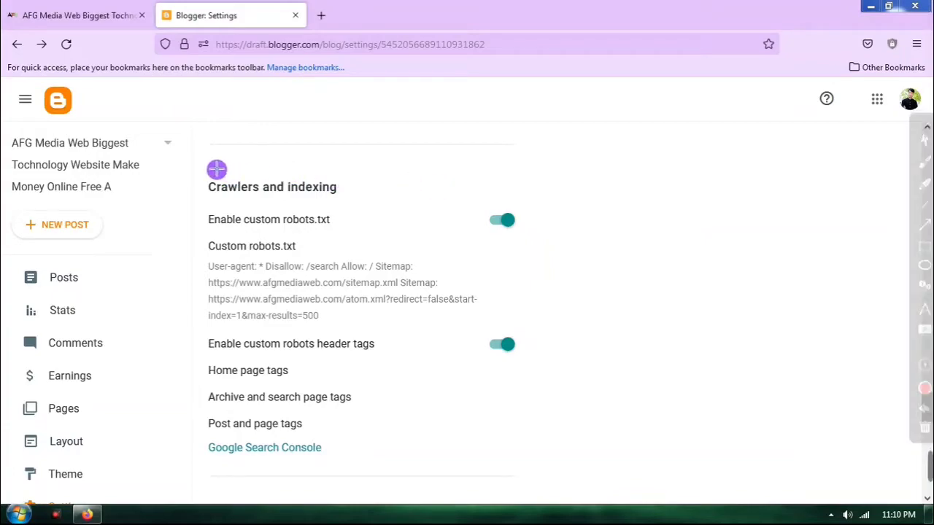
{"action": "mouse_move", "coordinate": [192, 165]}
{"action": "left_mouse_down"}
{"action": "mouse_move", "coordinate": [209, 252]}
{"action": "mouse_move", "coordinate": [335, 392]}
{"action": "mouse_move", "coordinate": [493, 467]}
{"action": "mouse_move", "coordinate": [576, 469]}
{"action": "left_mouse_up"}
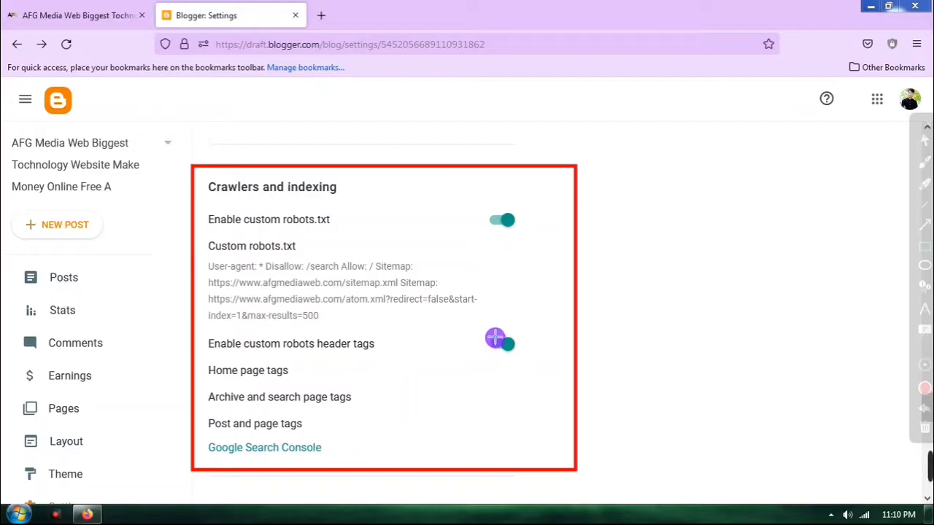
{"action": "left_click_drag", "start_coordinate": [217, 459], "coordinate": [358, 461]}
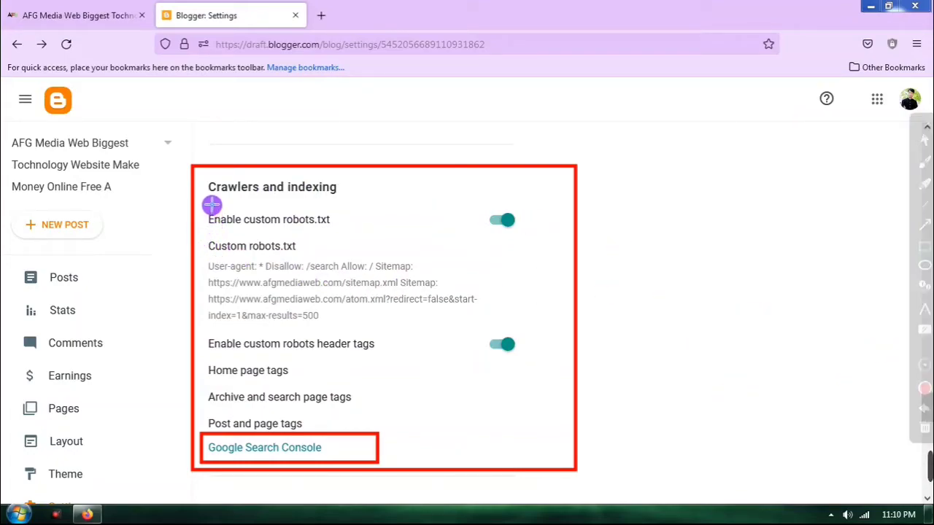
{"action": "mouse_move", "coordinate": [214, 244]}
{"action": "left_mouse_down"}
{"action": "mouse_move", "coordinate": [462, 259]}
{"action": "mouse_move", "coordinate": [537, 250]}
{"action": "left_mouse_up"}
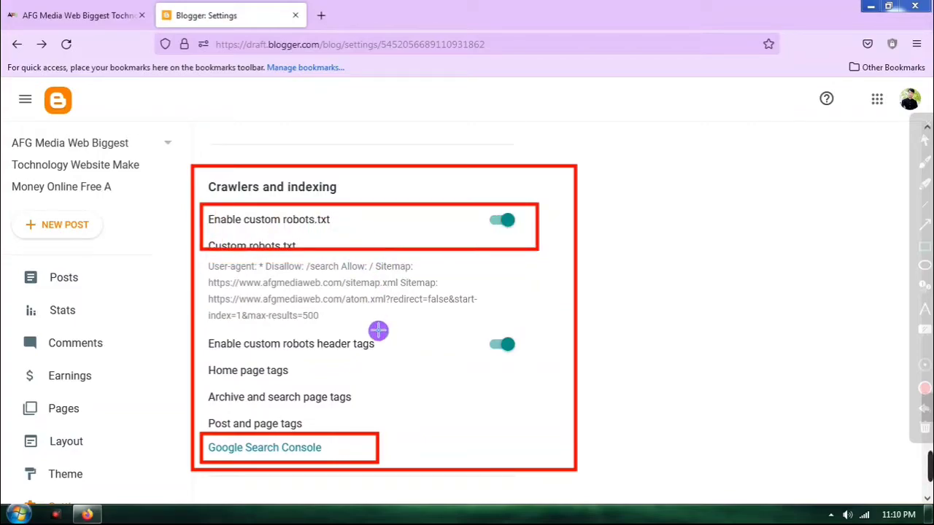
{"action": "left_click", "coordinate": [925, 428]}
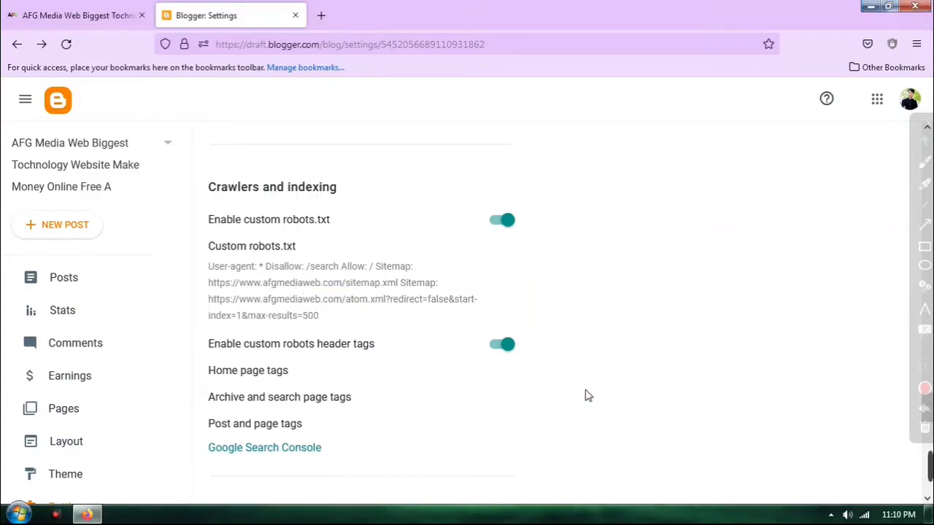
Look through the Monetization, Manage Blog, Site feed and General settings, and return to the Crawlers and indexing section
{"action": "scroll", "coordinate": [369, 408], "scroll_direction": "down", "scroll_amount": 4}
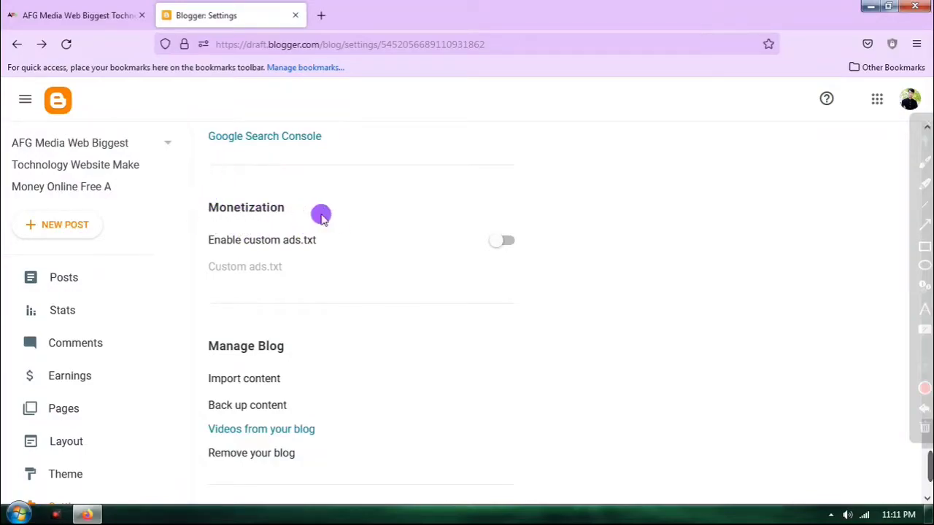
{"action": "scroll", "coordinate": [325, 348], "scroll_direction": "down", "scroll_amount": 2}
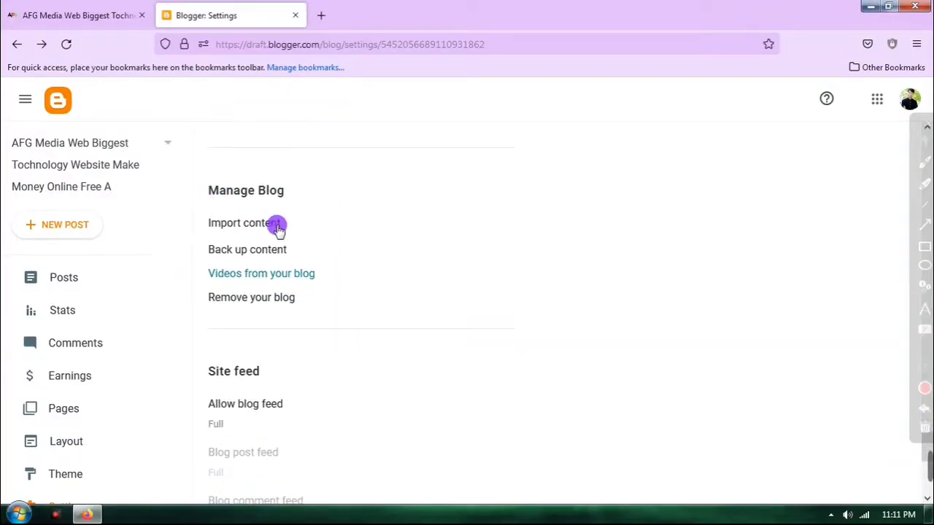
{"action": "scroll", "coordinate": [335, 365], "scroll_direction": "down", "scroll_amount": 2}
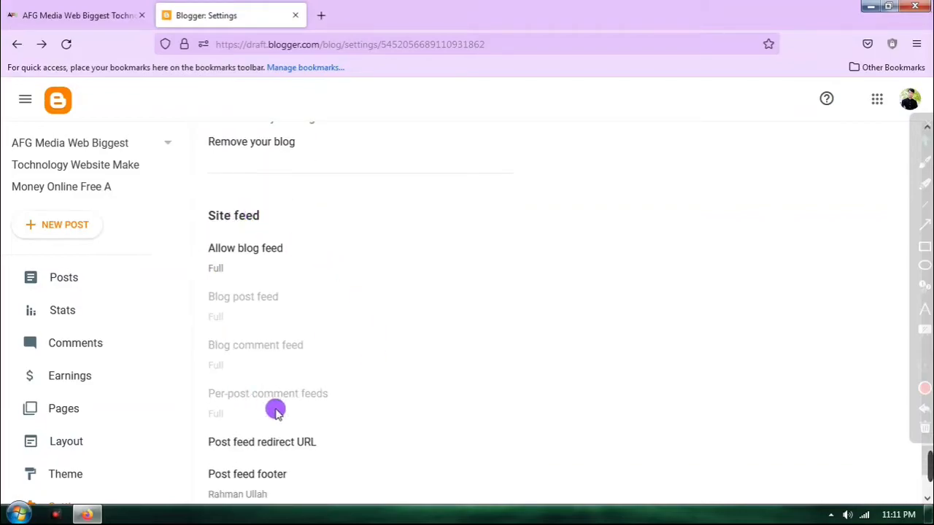
{"action": "scroll", "coordinate": [329, 401], "scroll_direction": "down", "scroll_amount": 2}
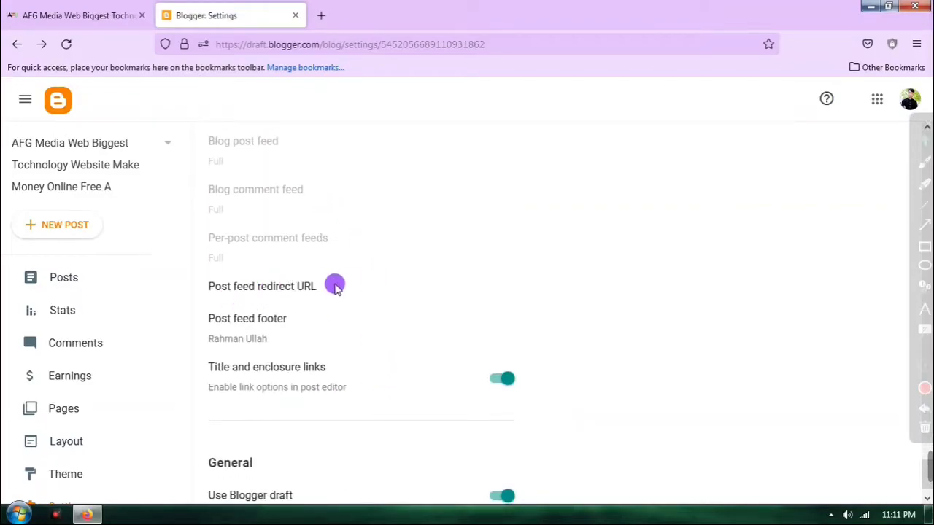
{"action": "scroll", "coordinate": [386, 320], "scroll_direction": "down", "scroll_amount": 1}
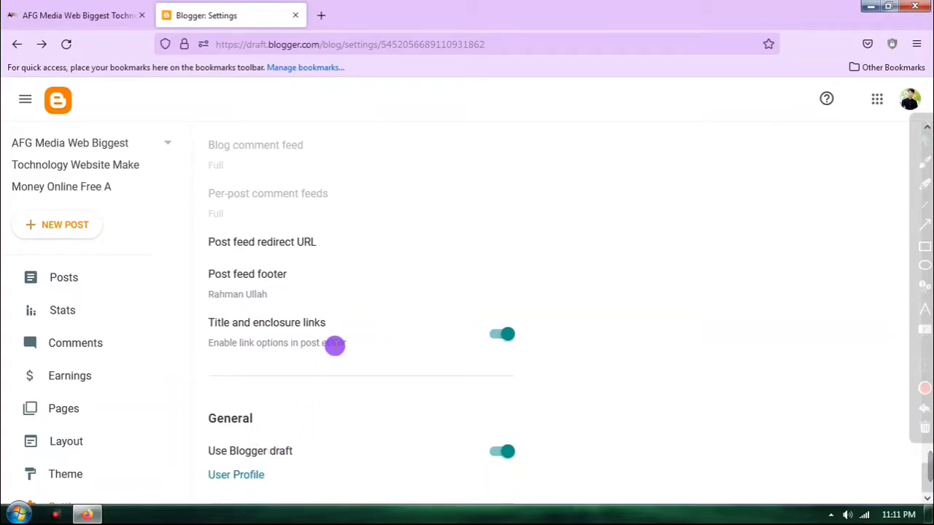
{"action": "scroll", "coordinate": [348, 340], "scroll_direction": "up", "scroll_amount": 8}
{"action": "scroll", "coordinate": [360, 326], "scroll_direction": "up", "scroll_amount": 6}
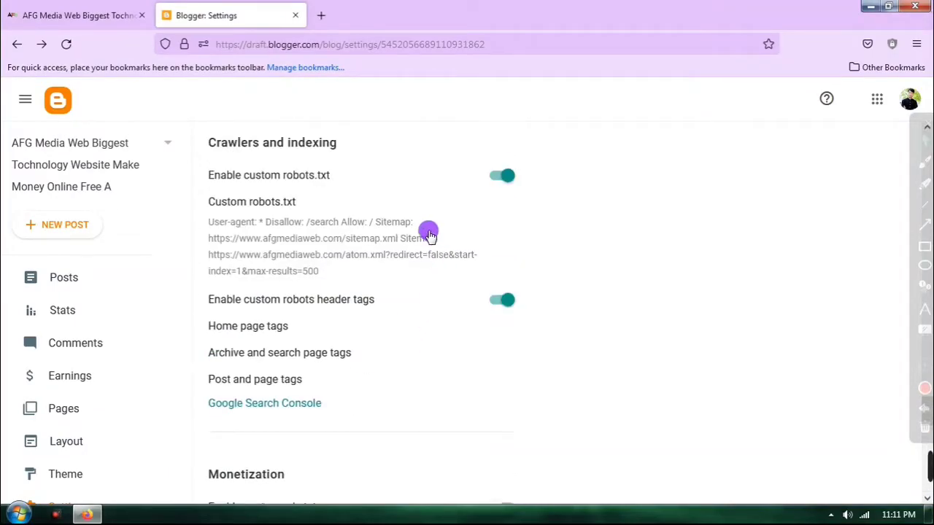
{"action": "scroll", "coordinate": [438, 241], "scroll_direction": "up", "scroll_amount": 3}
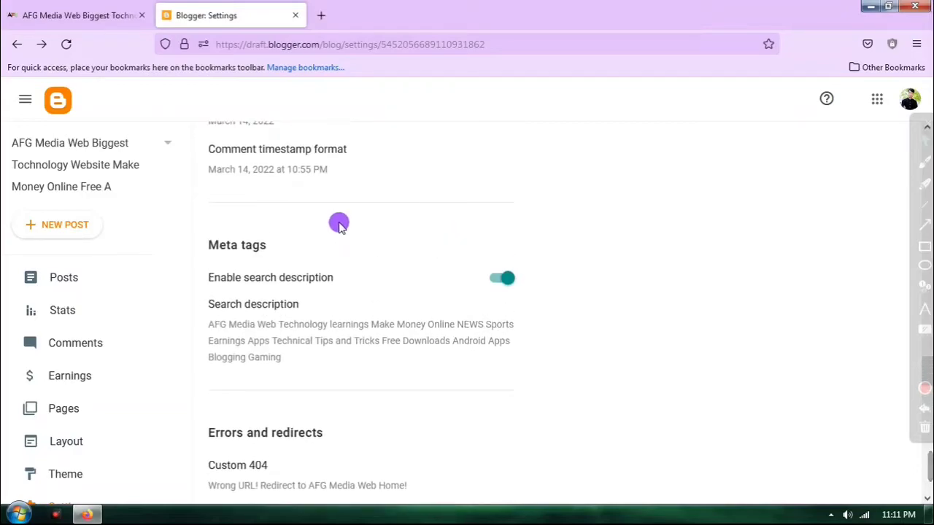
{"action": "scroll", "coordinate": [307, 306], "scroll_direction": "down", "scroll_amount": 5}
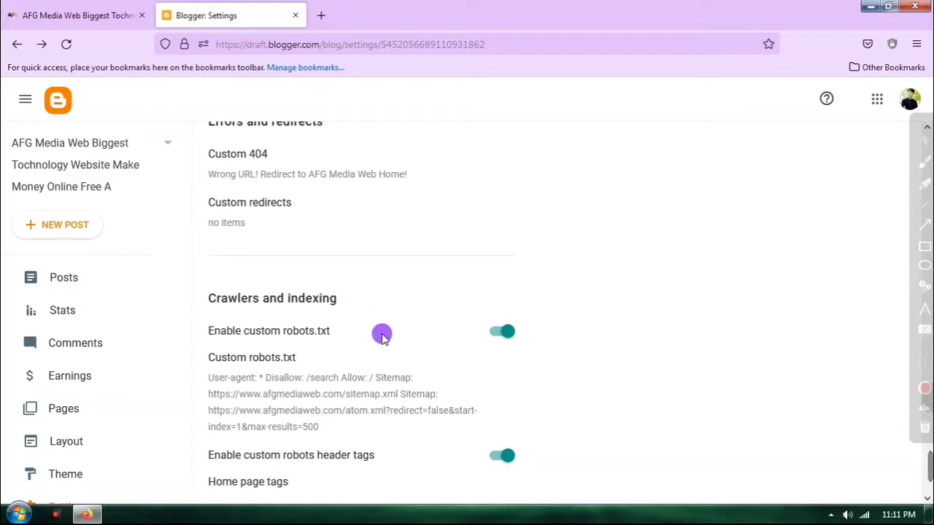
{"action": "scroll", "coordinate": [328, 311], "scroll_direction": "down", "scroll_amount": 3}
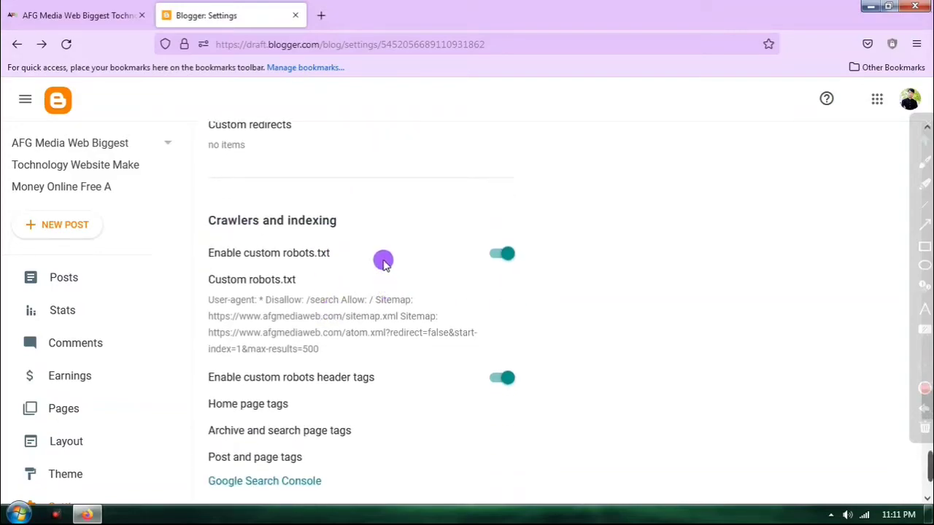
{"action": "scroll", "coordinate": [402, 252], "scroll_direction": "down", "scroll_amount": 2}
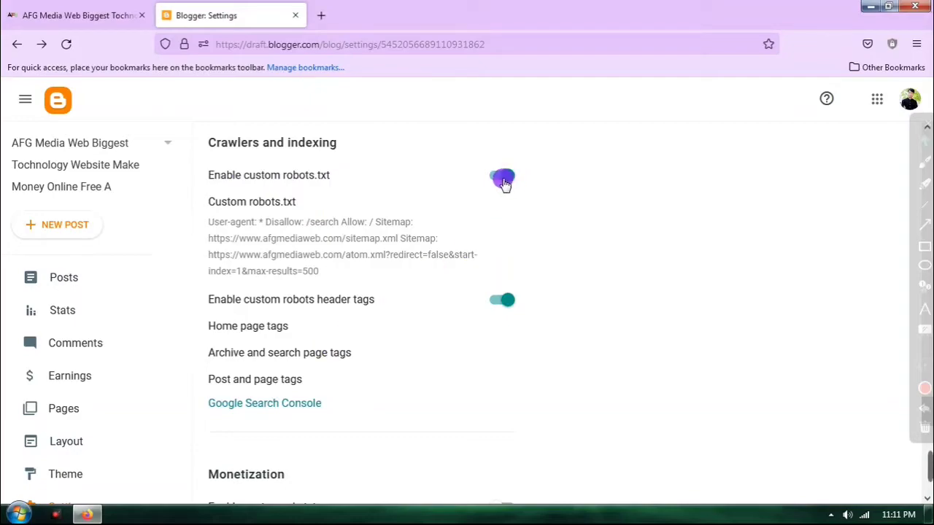
Draw red arrows to the Enable custom robots.txt and Enable custom robots header tags switches, and clear both arrows
{"action": "left_click", "coordinate": [925, 222]}
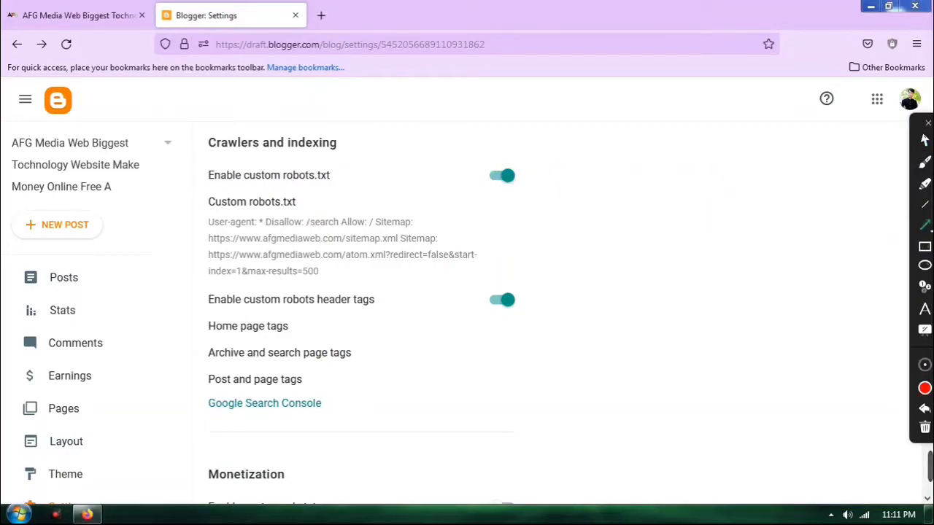
{"action": "mouse_move", "coordinate": [334, 108]}
{"action": "left_mouse_down"}
{"action": "mouse_move", "coordinate": [428, 150]}
{"action": "mouse_move", "coordinate": [491, 166]}
{"action": "left_mouse_up"}
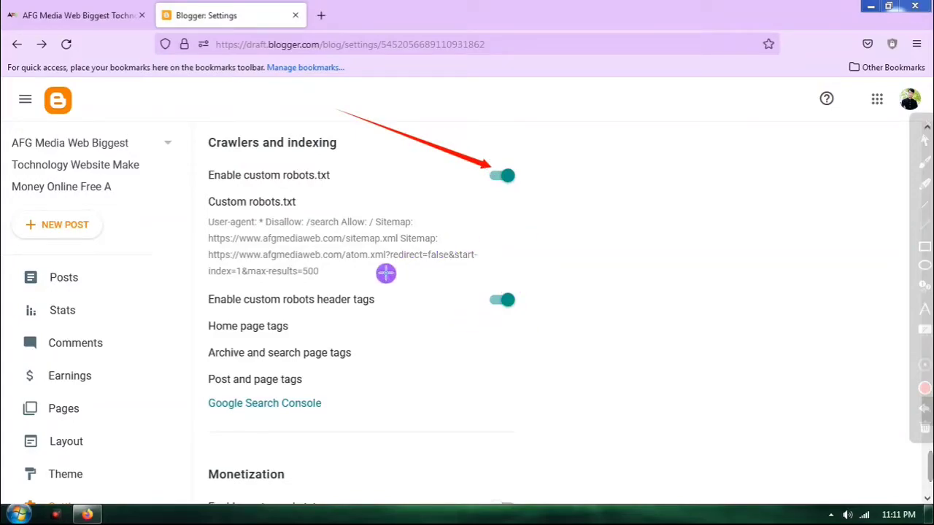
{"action": "left_click_drag", "start_coordinate": [399, 217], "coordinate": [488, 286]}
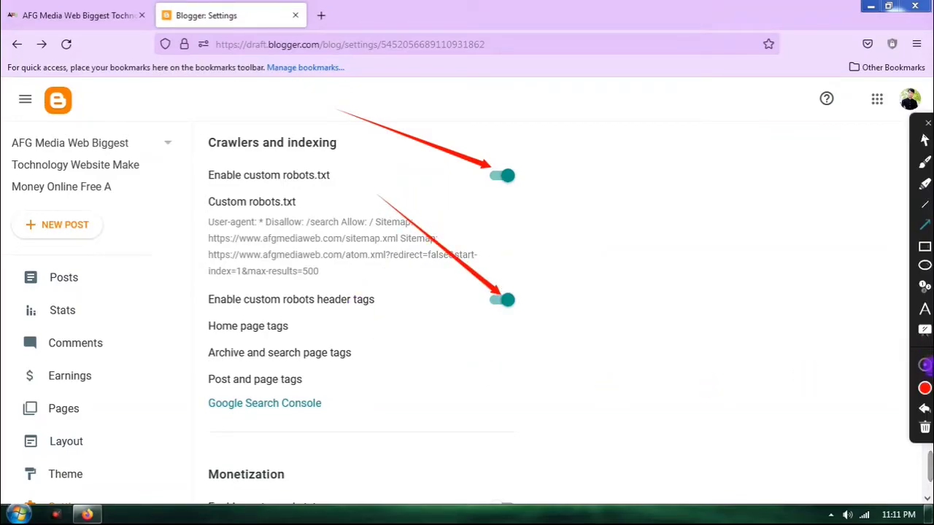
{"action": "left_click", "coordinate": [925, 424]}
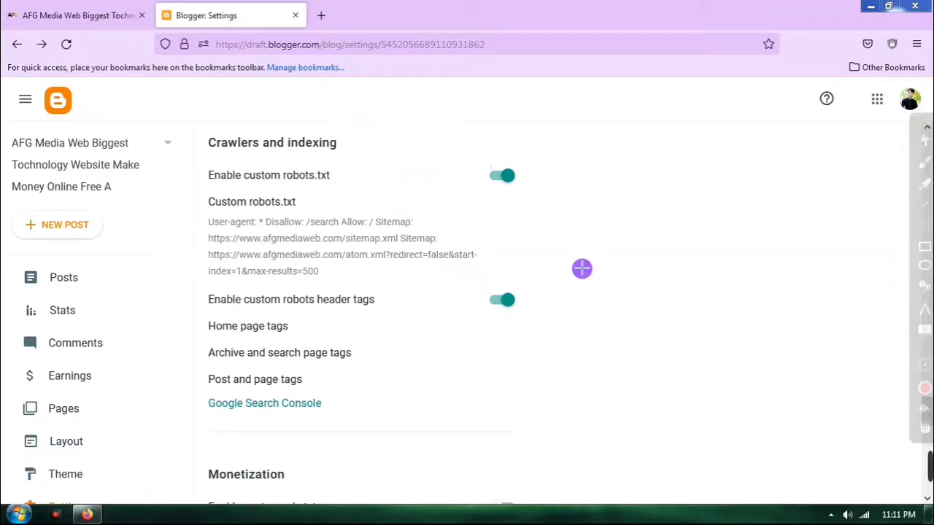
{"action": "left_click", "coordinate": [925, 140]}
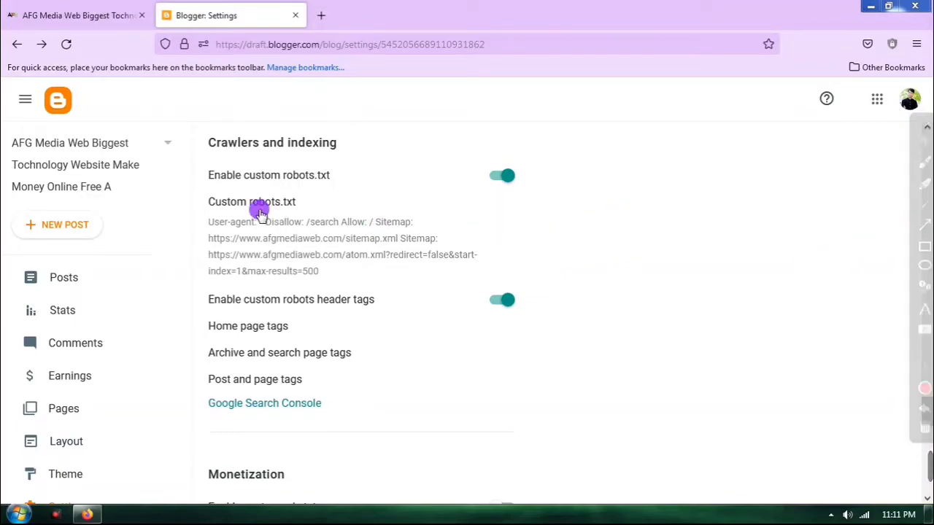
Outline the Custom robots.txt label with a red rectangle and clear the outline
{"action": "left_click", "coordinate": [926, 248]}
{"action": "left_click_drag", "start_coordinate": [226, 208], "coordinate": [337, 215]}
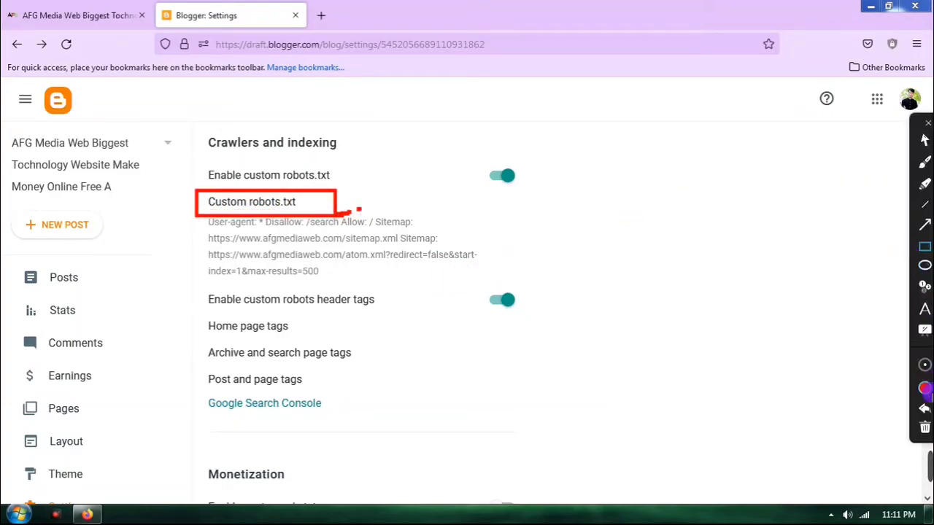
{"action": "left_click", "coordinate": [924, 425]}
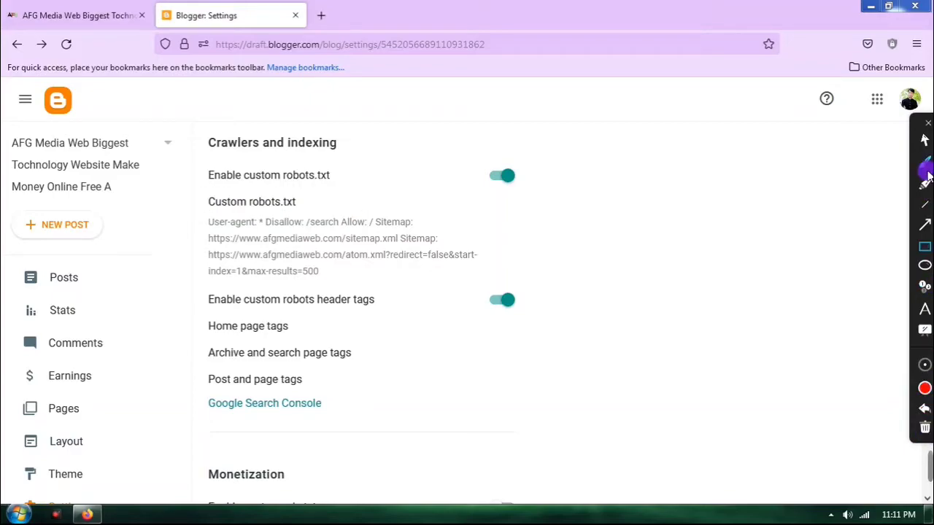
Open the Custom robots.txt setting, review its rules and sitemap lines, and close the dialog without saving
{"action": "left_click", "coordinate": [287, 231]}
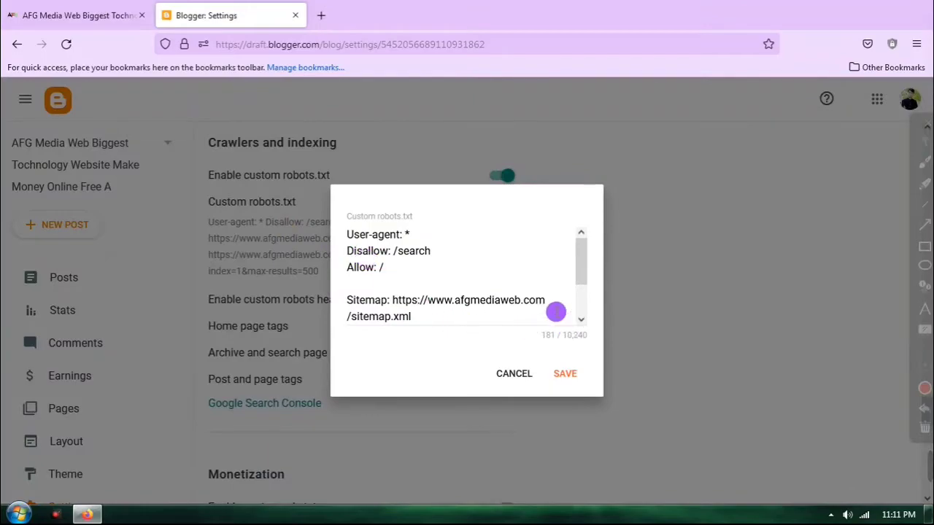
{"action": "scroll", "coordinate": [453, 269], "scroll_direction": "down", "scroll_amount": 2}
{"action": "scroll", "coordinate": [452, 269], "scroll_direction": "up", "scroll_amount": 2}
{"action": "scroll", "coordinate": [452, 270], "scroll_direction": "down", "scroll_amount": 1}
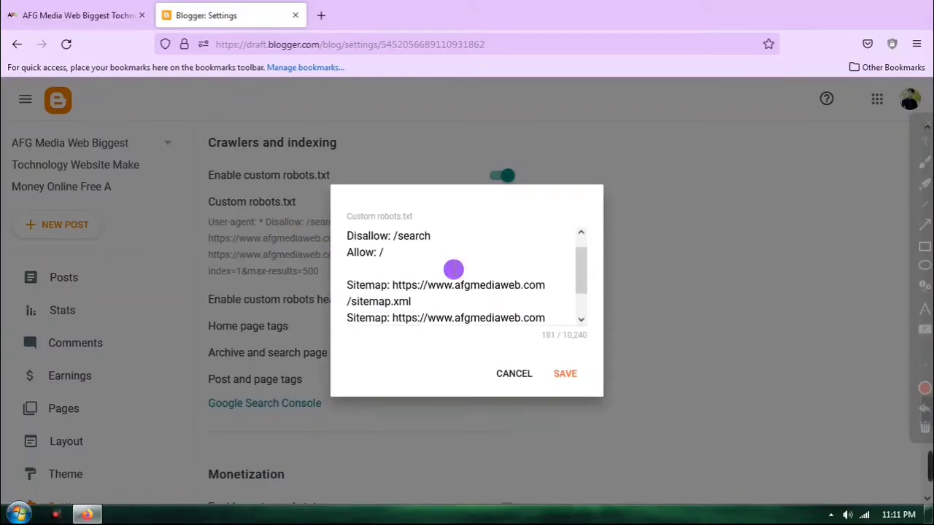
{"action": "scroll", "coordinate": [452, 269], "scroll_direction": "down", "scroll_amount": 1}
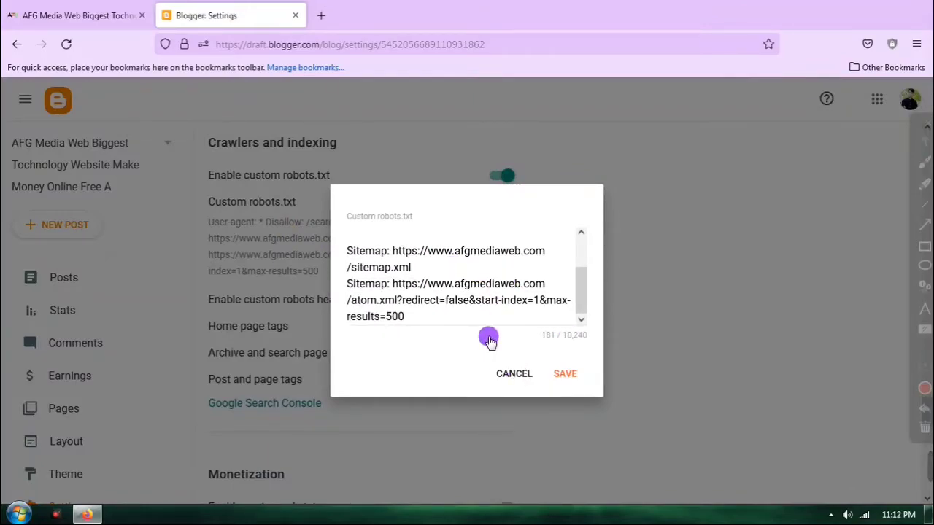
{"action": "scroll", "coordinate": [454, 299], "scroll_direction": "up", "scroll_amount": 2}
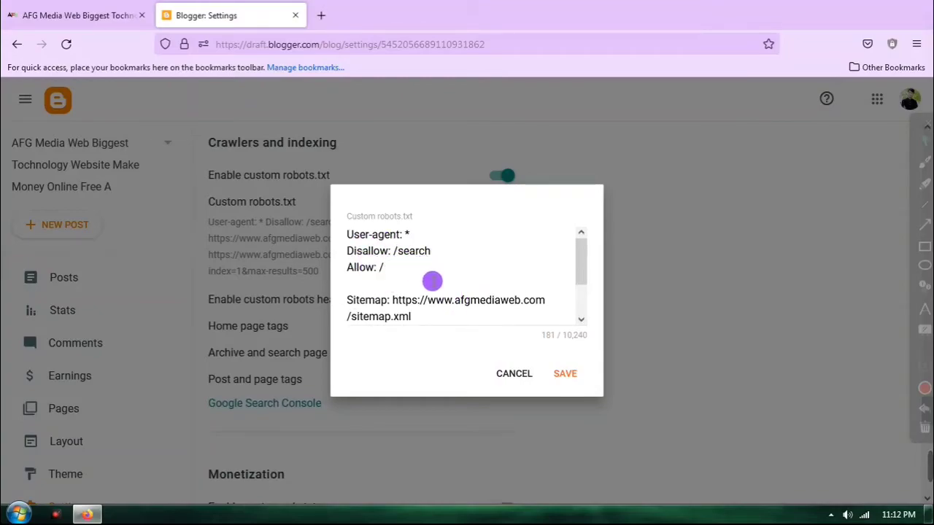
{"action": "scroll", "coordinate": [521, 284], "scroll_direction": "down", "scroll_amount": 1}
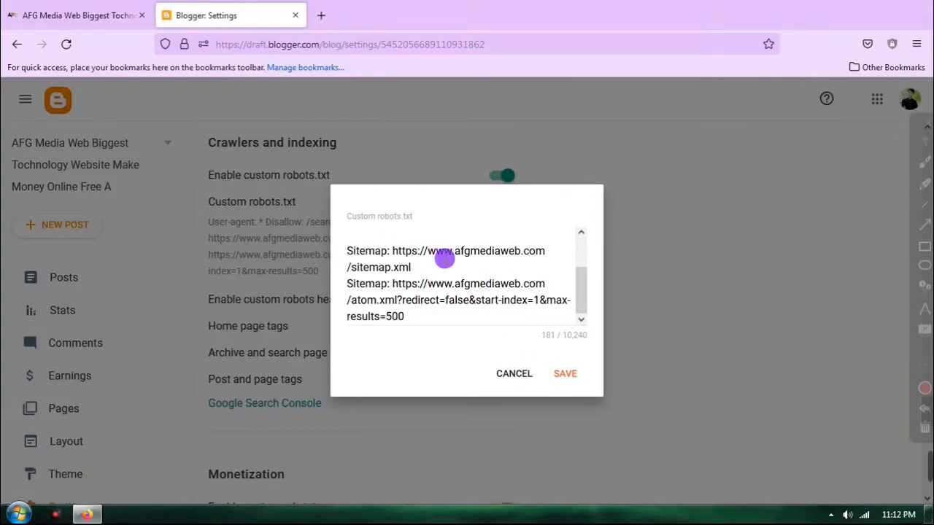
{"action": "left_click", "coordinate": [514, 373]}
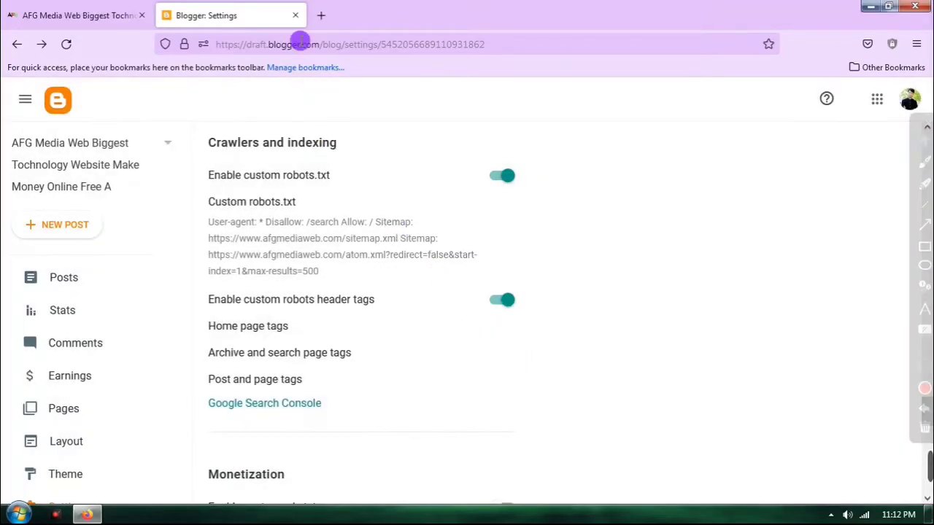
Search Google for "blogger sitmap" in a new browser tab
{"action": "left_click", "coordinate": [321, 15]}
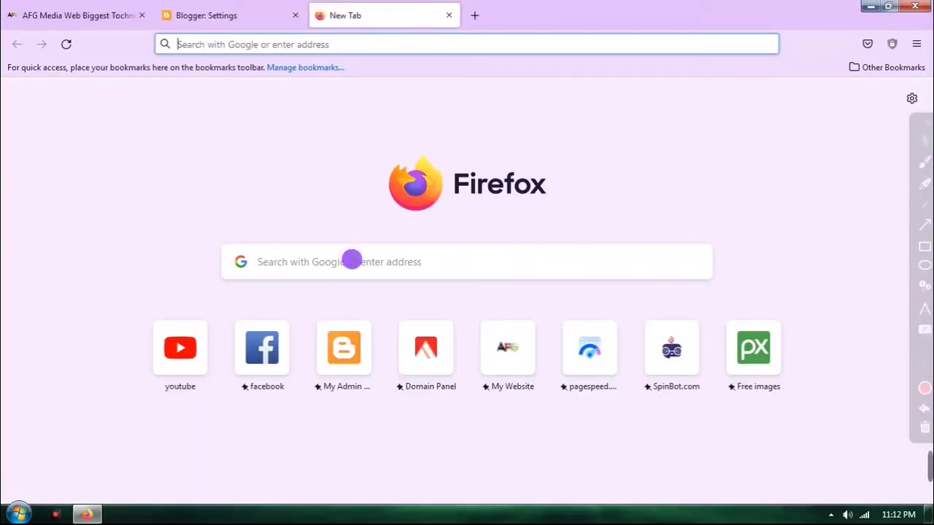
{"action": "left_click", "coordinate": [352, 262]}
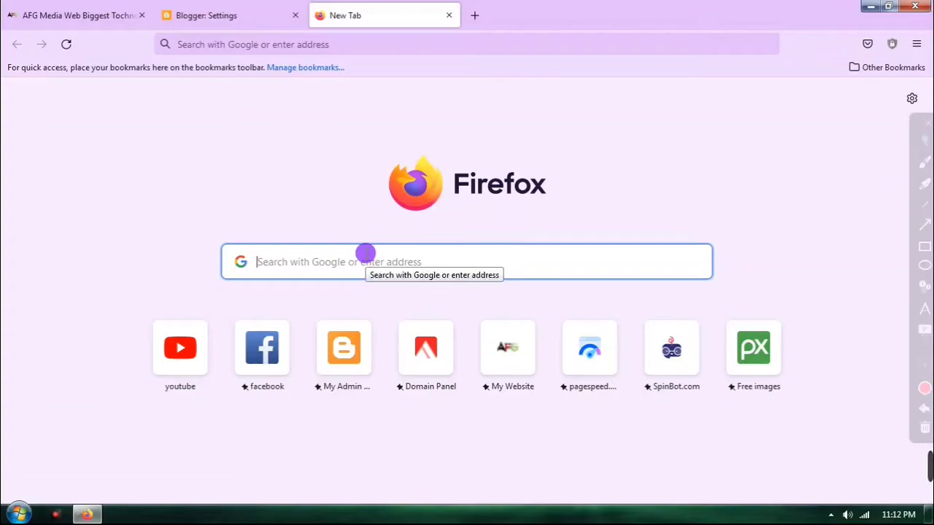
{"action": "type", "text": "b"}
{"action": "type", "text": "gger s"}
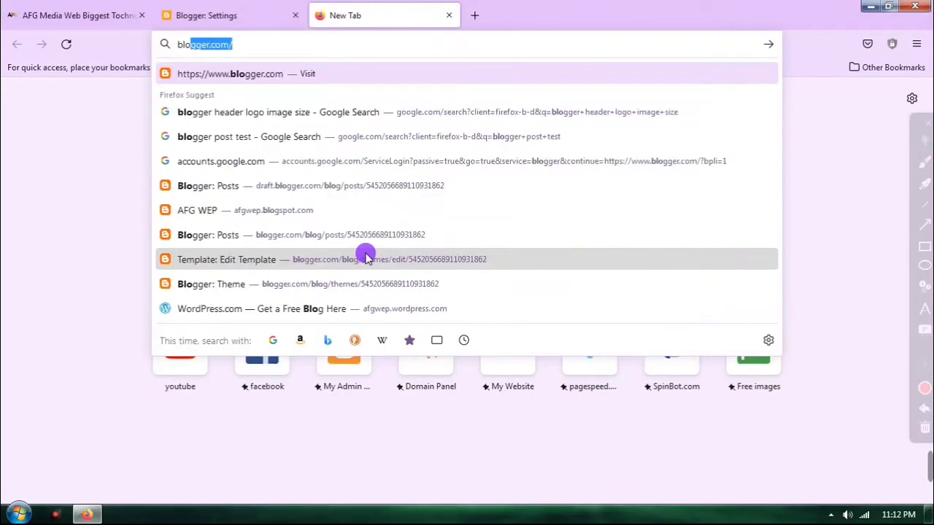
{"action": "type", "text": "itmap"}
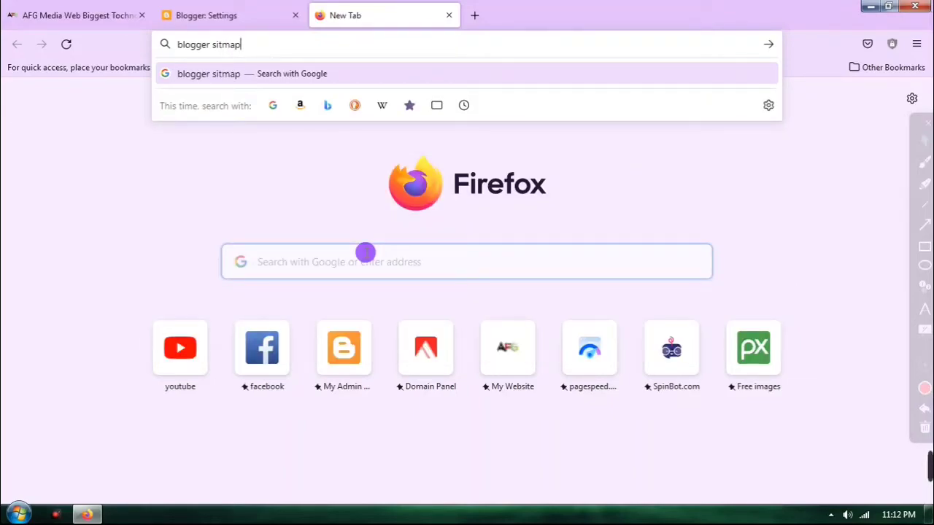
{"action": "key", "text": "Return"}
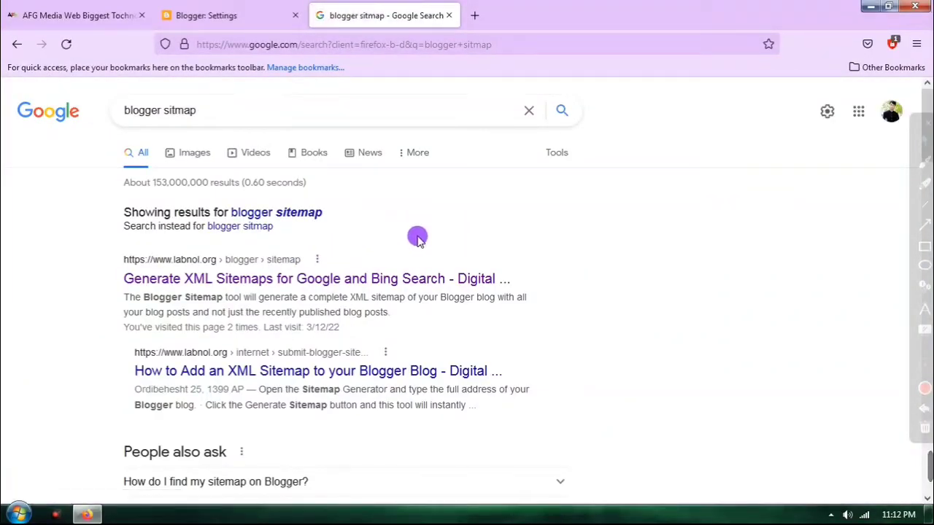
Open the labnol.org "Generate XML Sitemaps for Google and Bing Search" result and look over its Blog URL form and FAQ
{"action": "left_click", "coordinate": [216, 282]}
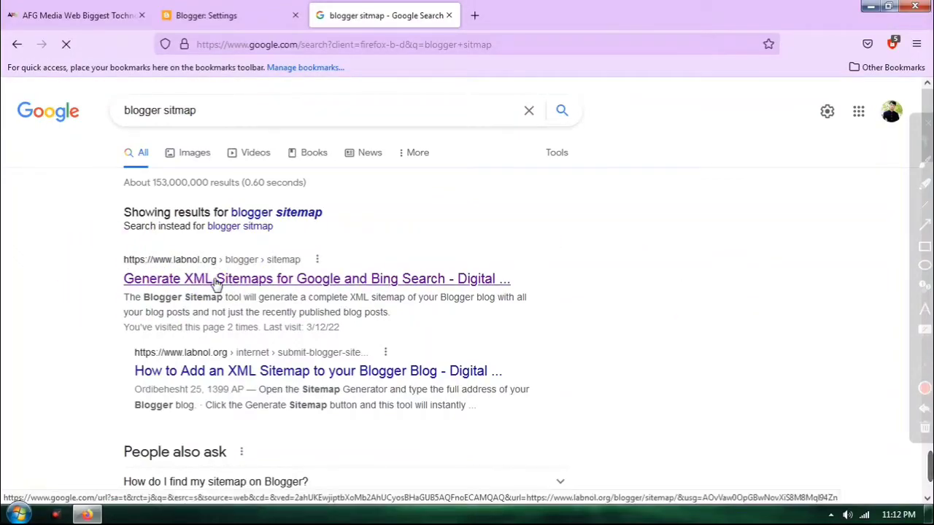
{"action": "scroll", "coordinate": [285, 277], "scroll_direction": "down", "scroll_amount": 3}
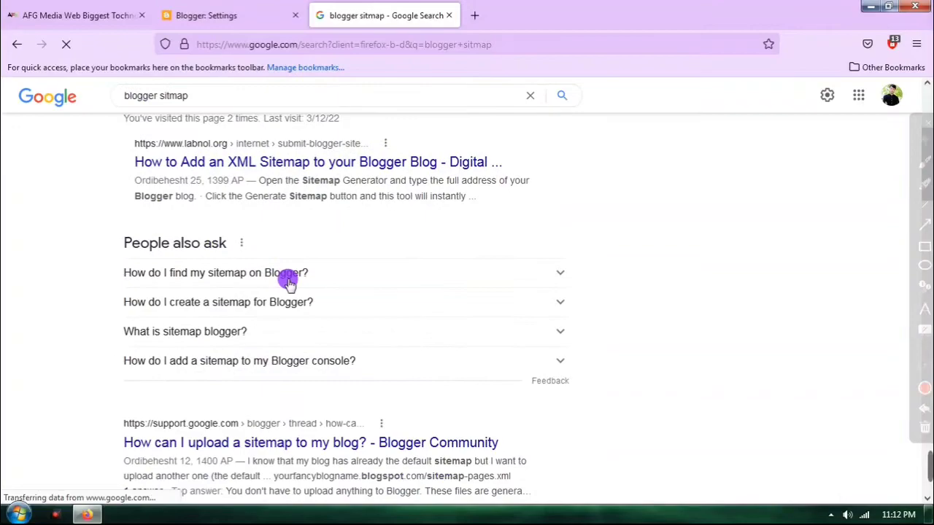
{"action": "scroll", "coordinate": [298, 194], "scroll_direction": "up", "scroll_amount": 2}
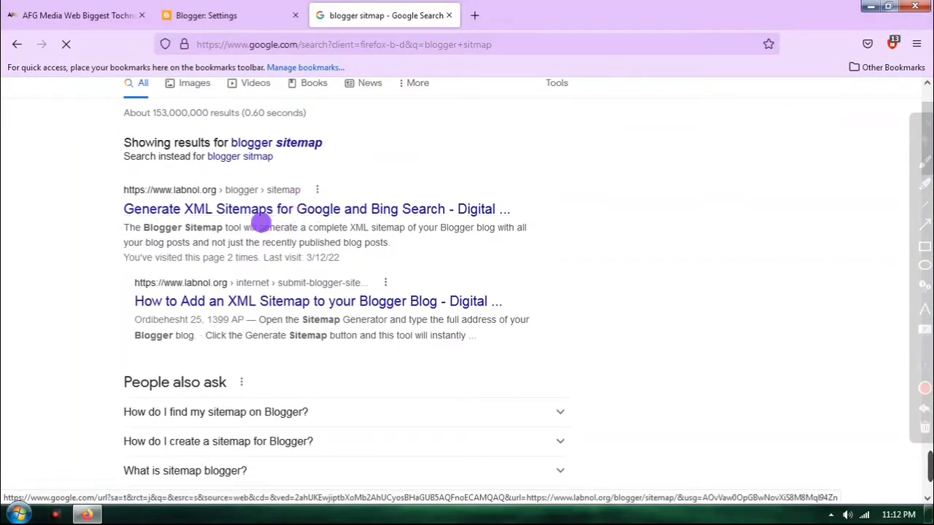
{"action": "scroll", "coordinate": [284, 201], "scroll_direction": "up", "scroll_amount": 1}
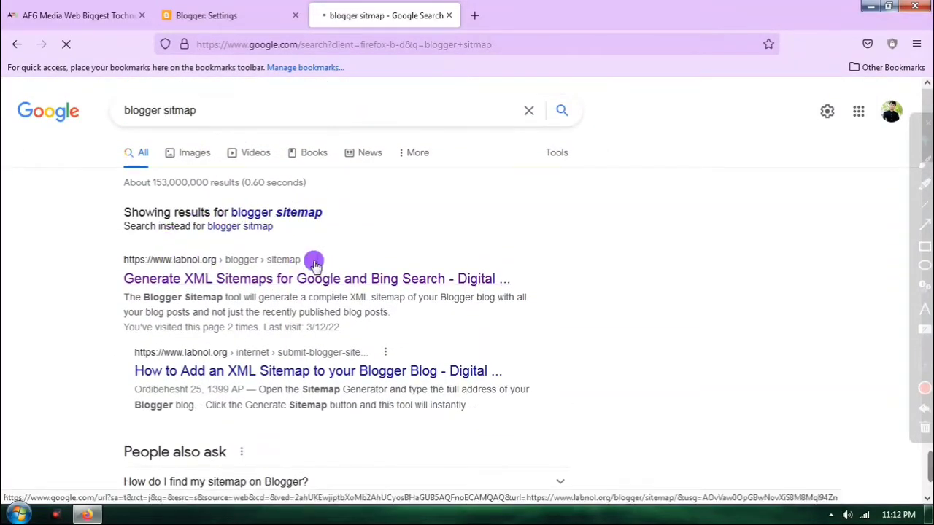
{"action": "left_click", "coordinate": [410, 264]}
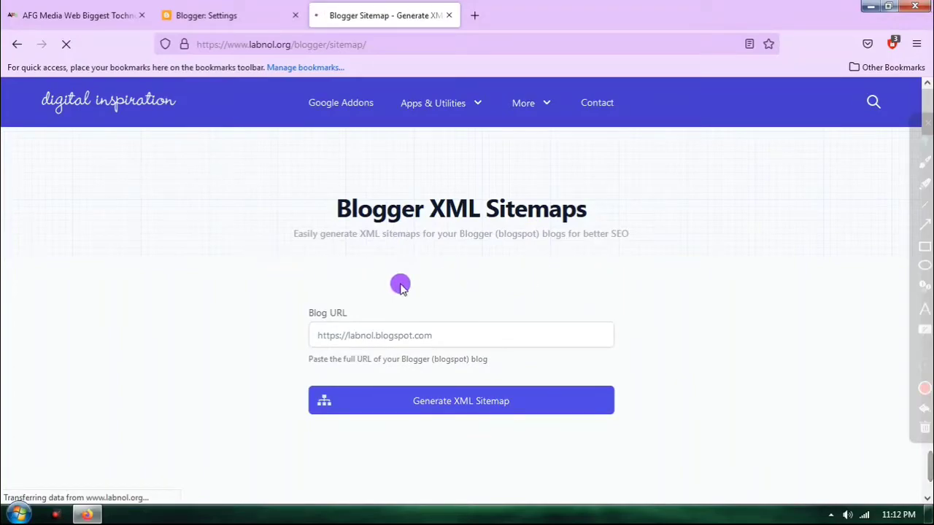
{"action": "scroll", "coordinate": [558, 290], "scroll_direction": "down", "scroll_amount": 3}
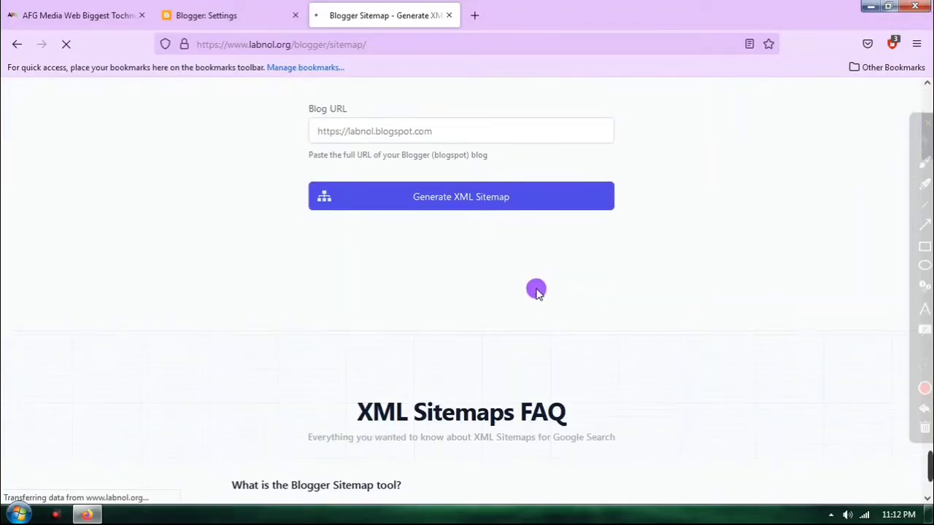
{"action": "scroll", "coordinate": [547, 258], "scroll_direction": "down", "scroll_amount": 2}
{"action": "scroll", "coordinate": [567, 236], "scroll_direction": "up", "scroll_amount": 3}
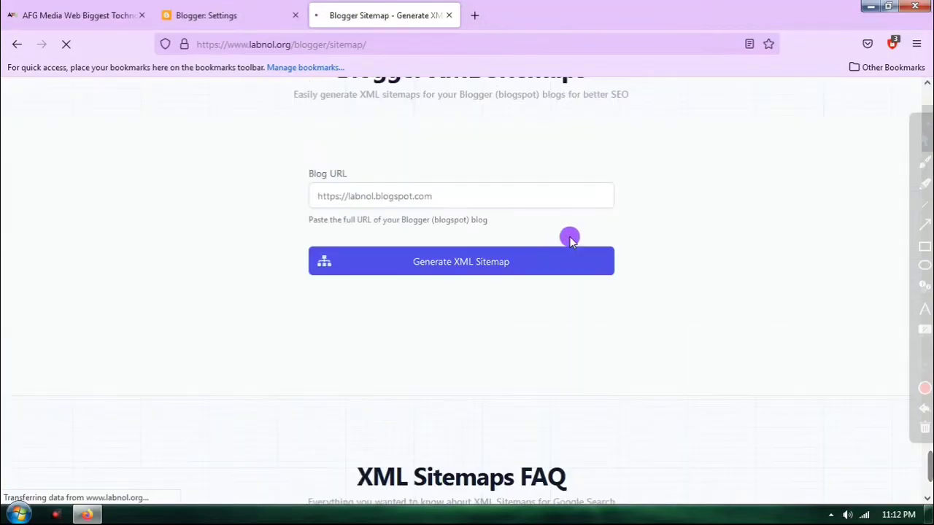
Mark the Blog URL field of the sitemap generator with a red arrow and clear the arrow
{"action": "scroll", "coordinate": [587, 214], "scroll_direction": "up", "scroll_amount": 2}
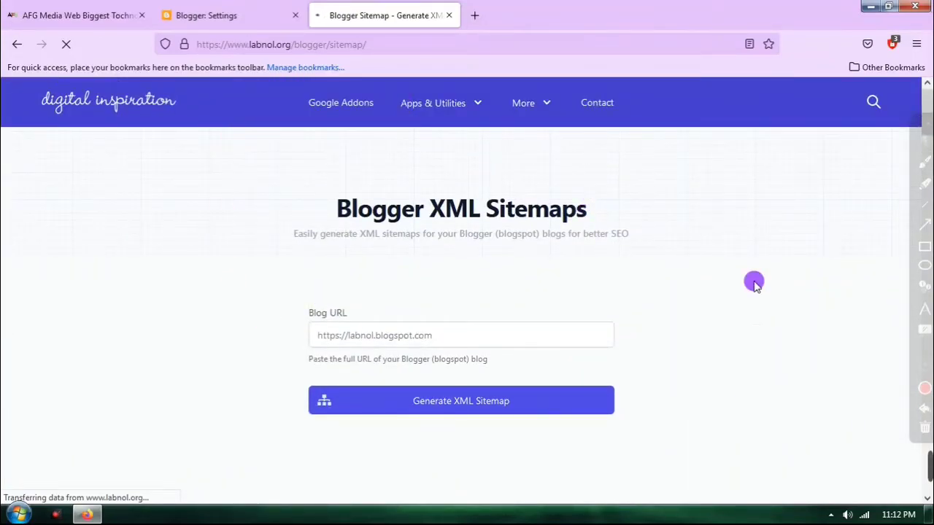
{"action": "mouse_move", "coordinate": [923, 267]}
{"action": "left_click", "coordinate": [925, 228]}
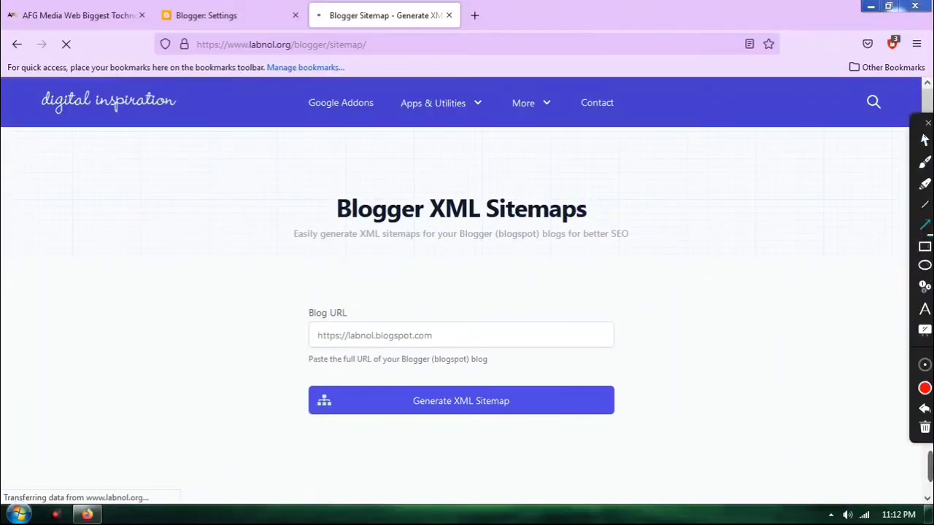
{"action": "left_click_drag", "start_coordinate": [257, 318], "coordinate": [316, 336]}
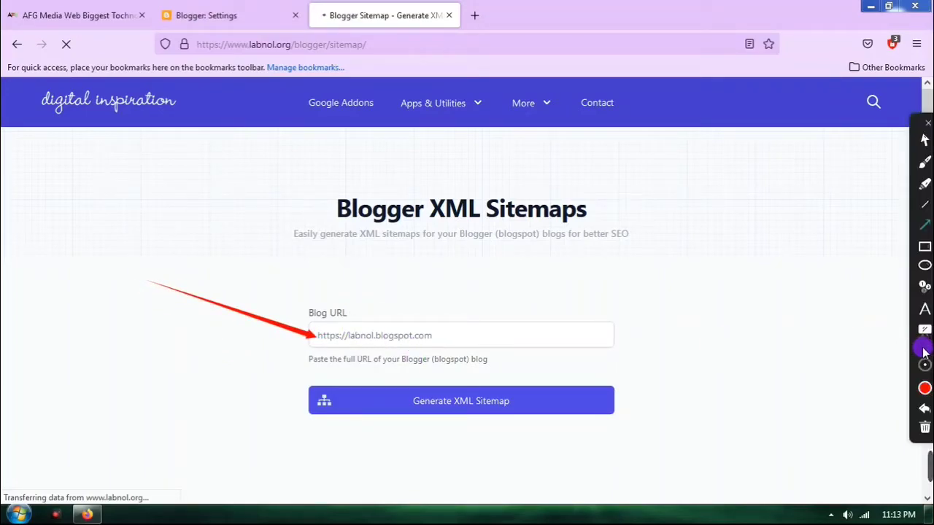
{"action": "left_click", "coordinate": [925, 428]}
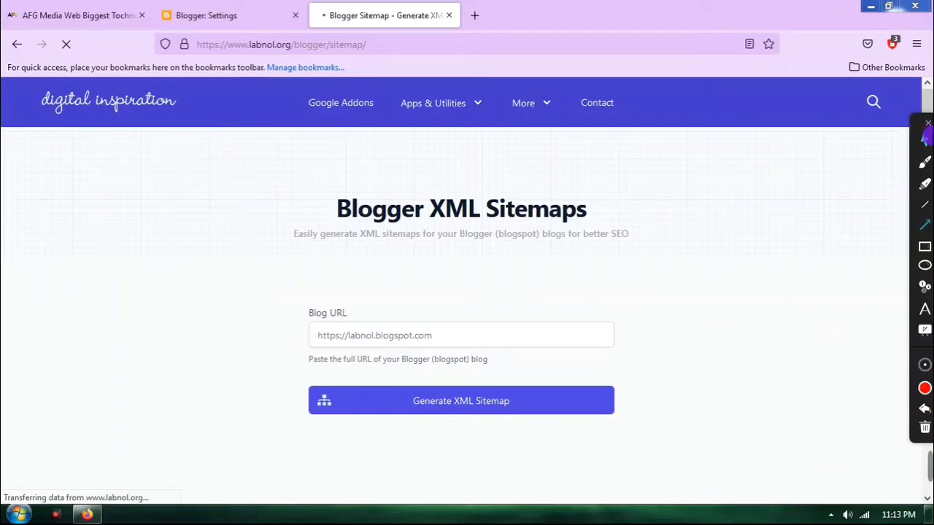
{"action": "left_click", "coordinate": [413, 335]}
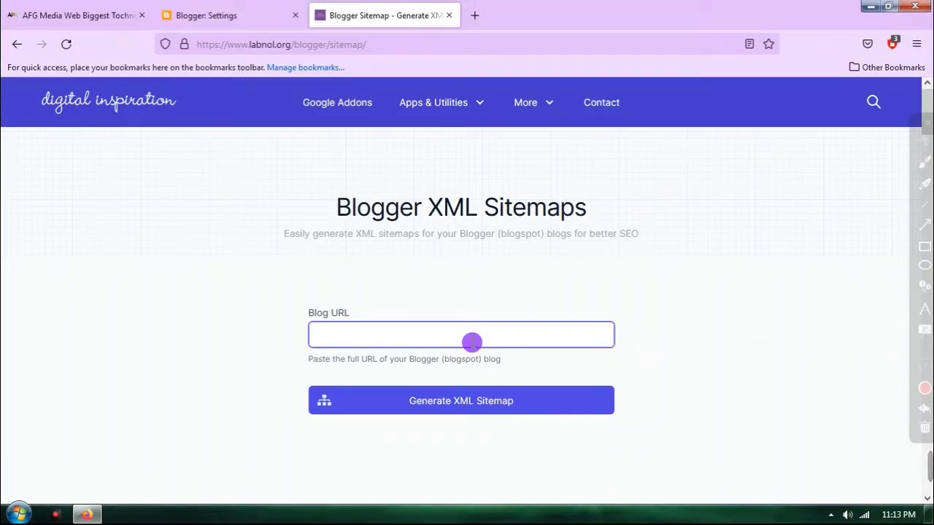
{"action": "type", "text": "http"}
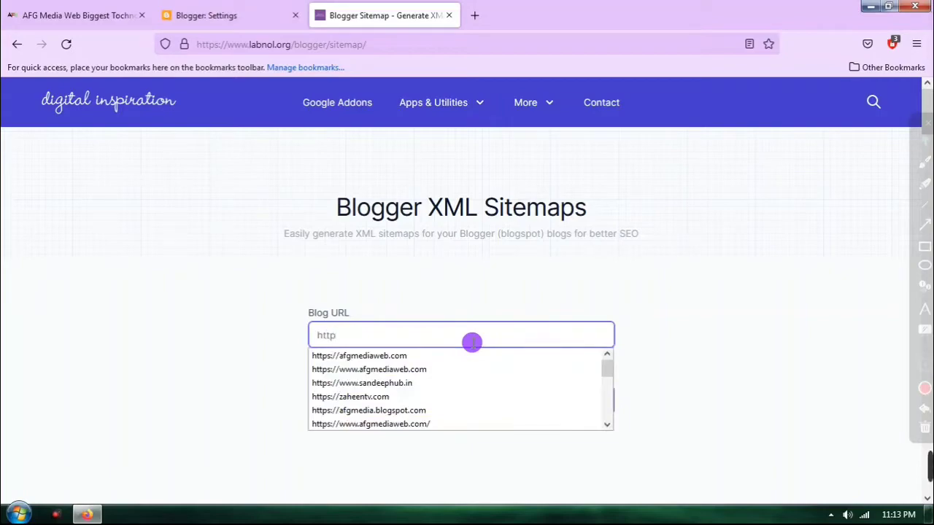
{"action": "type", "text": "s://afg"}
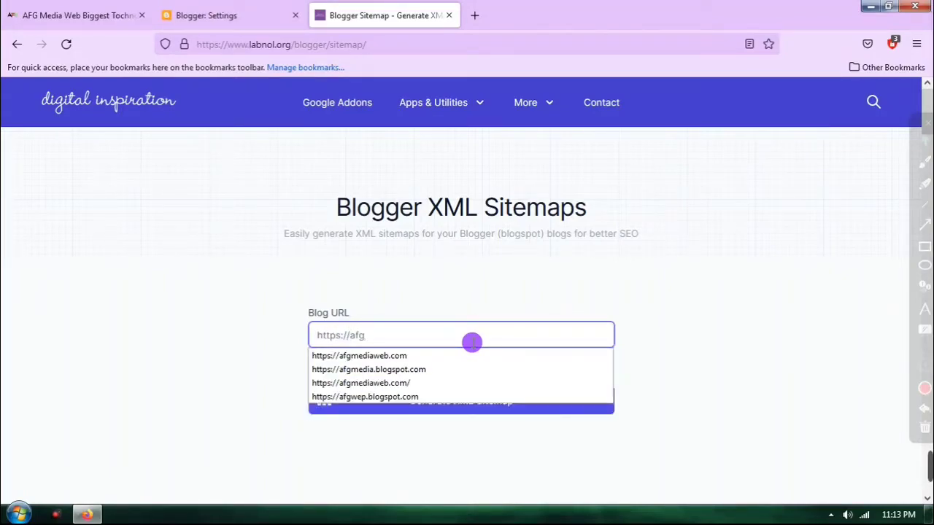
{"action": "type", "text": "mediaweb.com"}
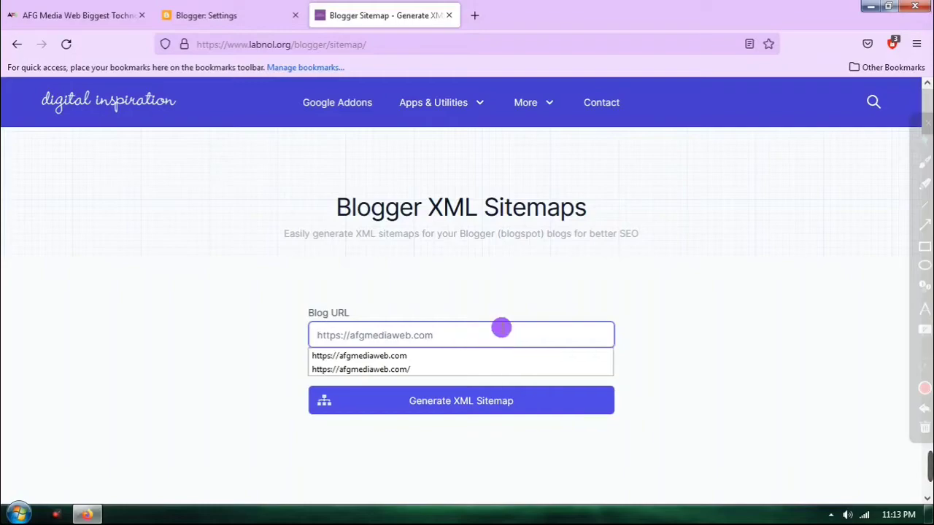
{"action": "left_click", "coordinate": [489, 305]}
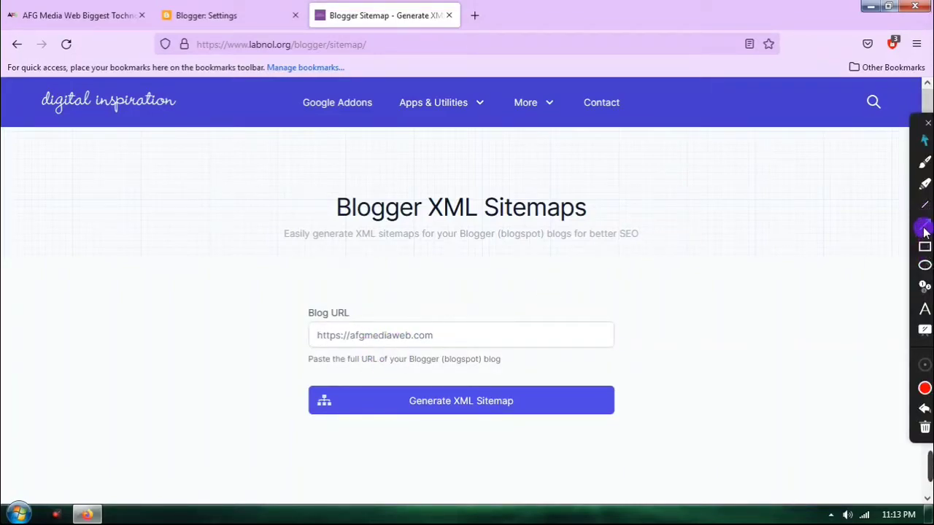
Point a red arrow at the Generate XML Sitemap button and remove the arrow
{"action": "left_click", "coordinate": [924, 231]}
{"action": "mouse_move", "coordinate": [606, 267]}
{"action": "left_mouse_down"}
{"action": "mouse_move", "coordinate": [478, 350]}
{"action": "mouse_move", "coordinate": [487, 389]}
{"action": "left_mouse_up"}
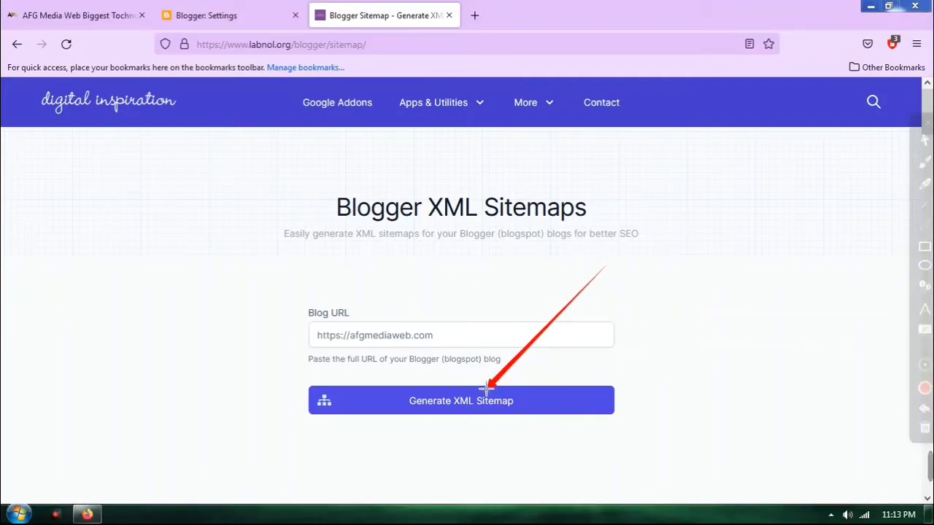
{"action": "left_click", "coordinate": [924, 412]}
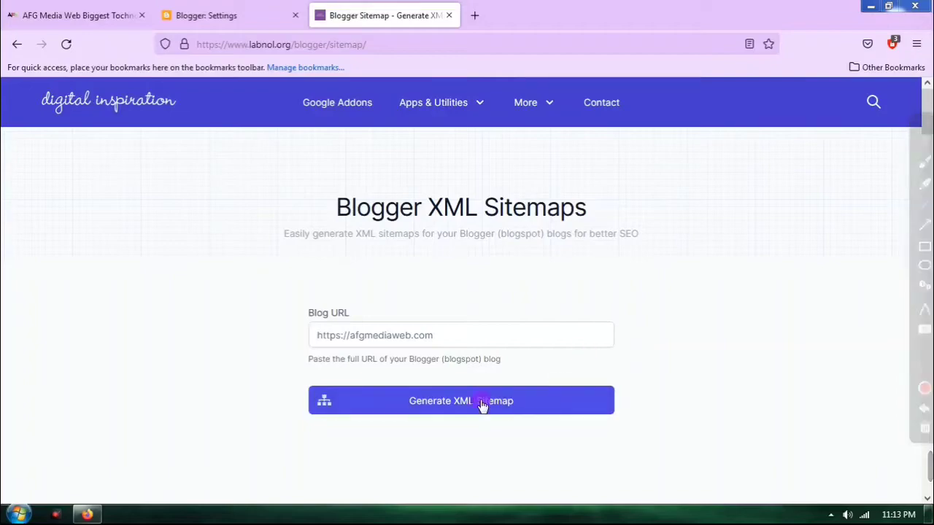
Generate the blog's XML sitemap and look over the generated code
{"action": "left_click", "coordinate": [448, 407]}
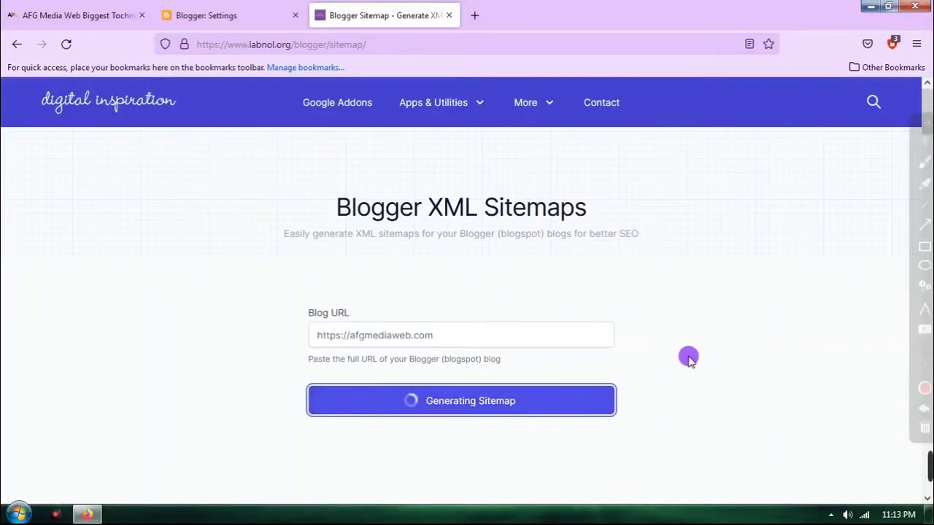
{"action": "scroll", "coordinate": [688, 357], "scroll_direction": "down", "scroll_amount": 1}
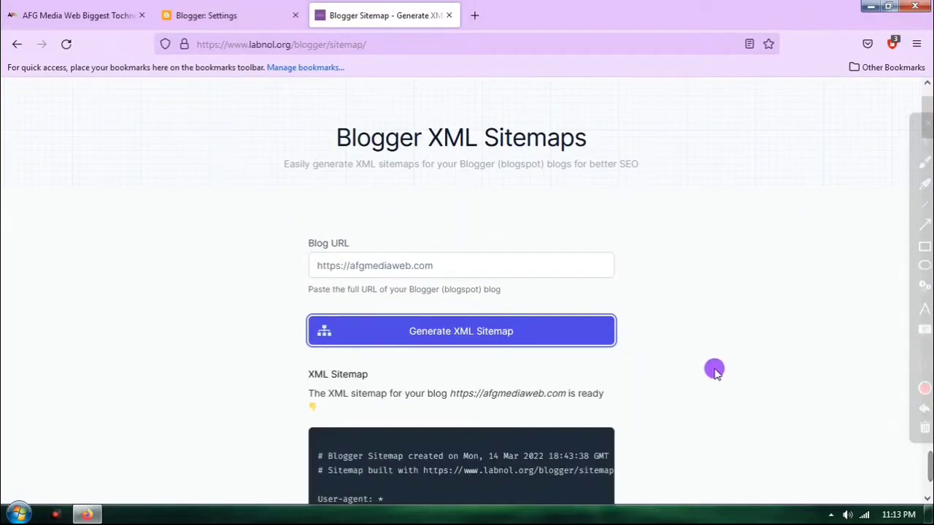
{"action": "scroll", "coordinate": [639, 330], "scroll_direction": "down", "scroll_amount": 3}
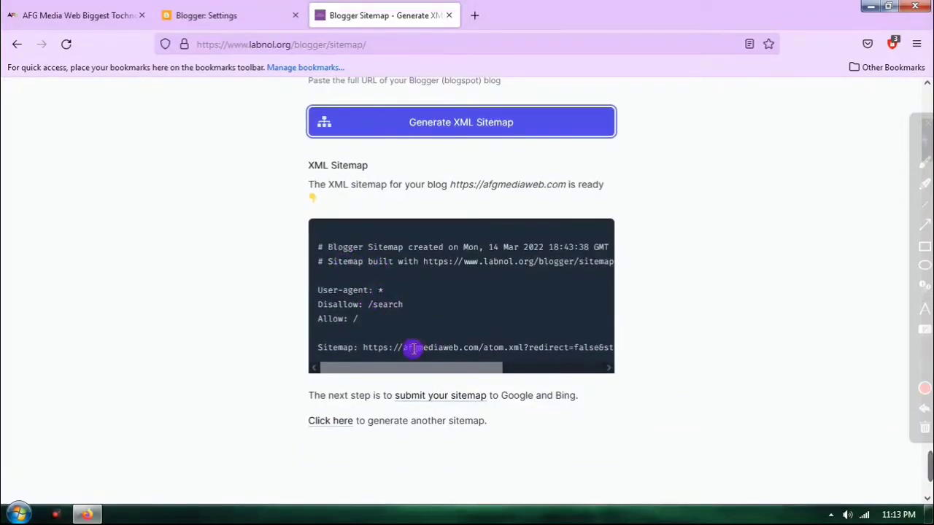
{"action": "left_click_drag", "start_coordinate": [410, 368], "coordinate": [389, 377]}
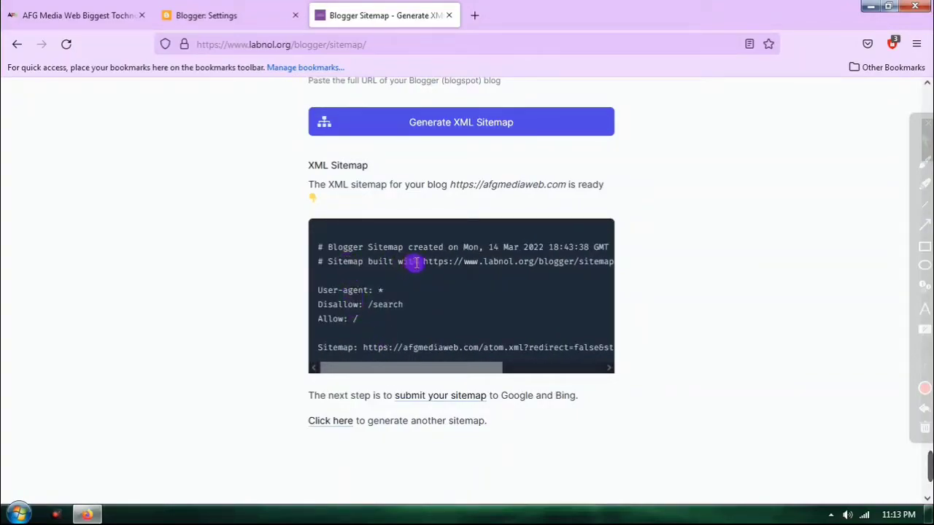
Outline the generated rules from User-agent to Sitemap with a red rectangle and clear the outline
{"action": "left_click", "coordinate": [925, 248]}
{"action": "mouse_move", "coordinate": [255, 277]}
{"action": "left_mouse_down"}
{"action": "mouse_move", "coordinate": [496, 323]}
{"action": "mouse_move", "coordinate": [598, 357]}
{"action": "mouse_move", "coordinate": [650, 356]}
{"action": "left_mouse_up"}
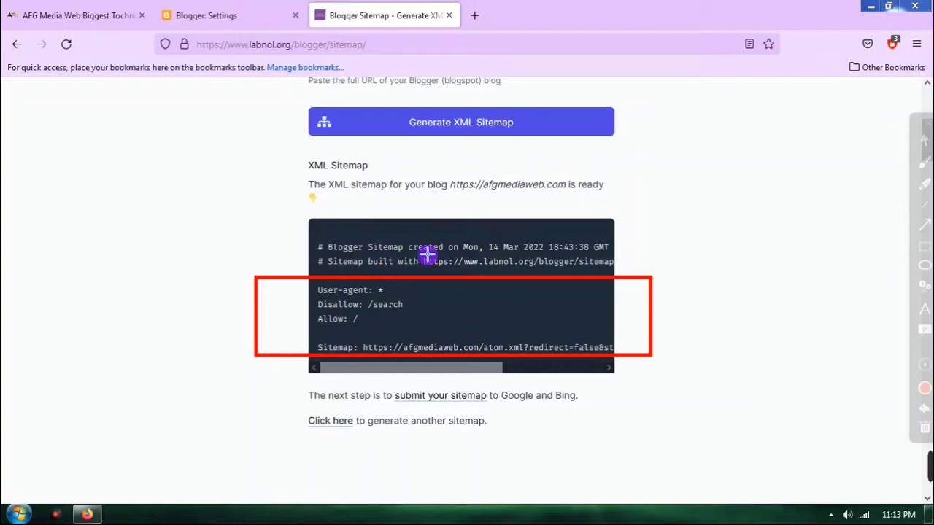
{"action": "left_click", "coordinate": [927, 410]}
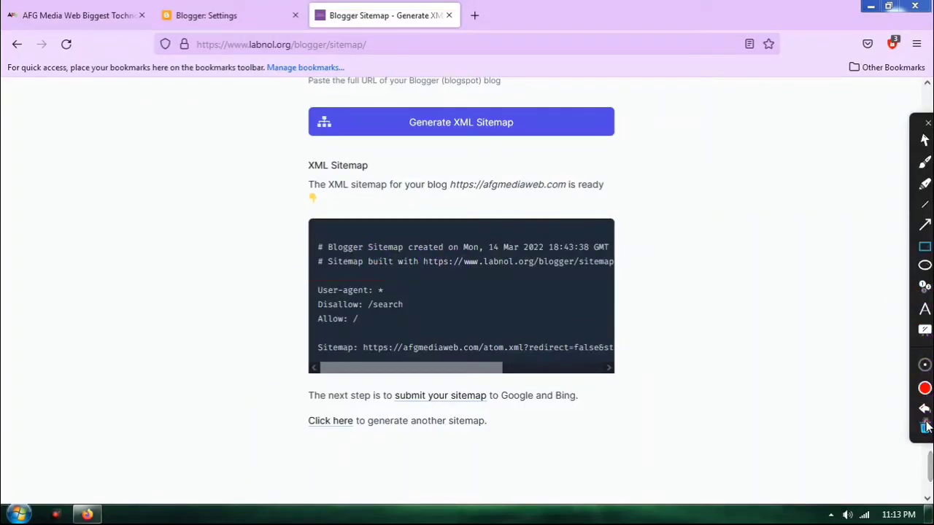
{"action": "left_click", "coordinate": [922, 141]}
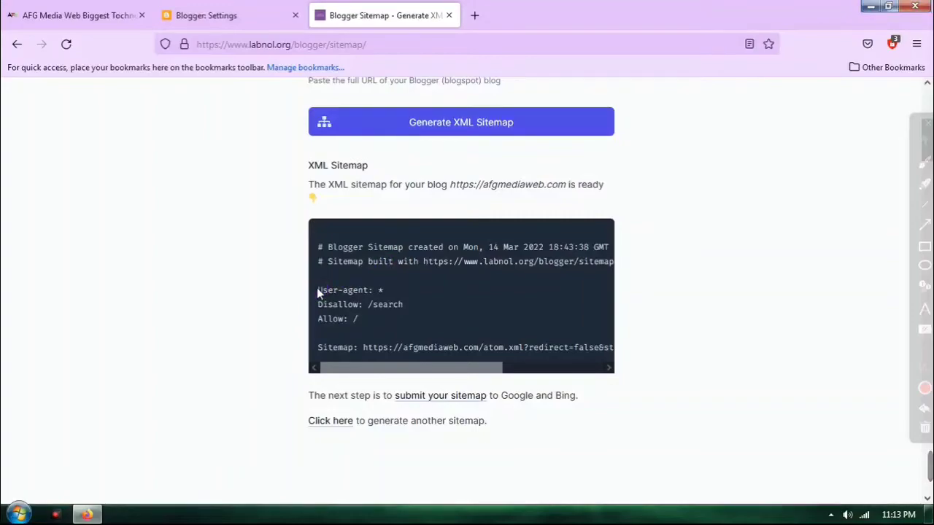
Copy the generated sitemap code from the User-agent line through the end of the Sitemap line
{"action": "left_click_drag", "start_coordinate": [332, 294], "coordinate": [351, 308]}
{"action": "left_click_drag", "start_coordinate": [399, 348], "coordinate": [615, 347]}
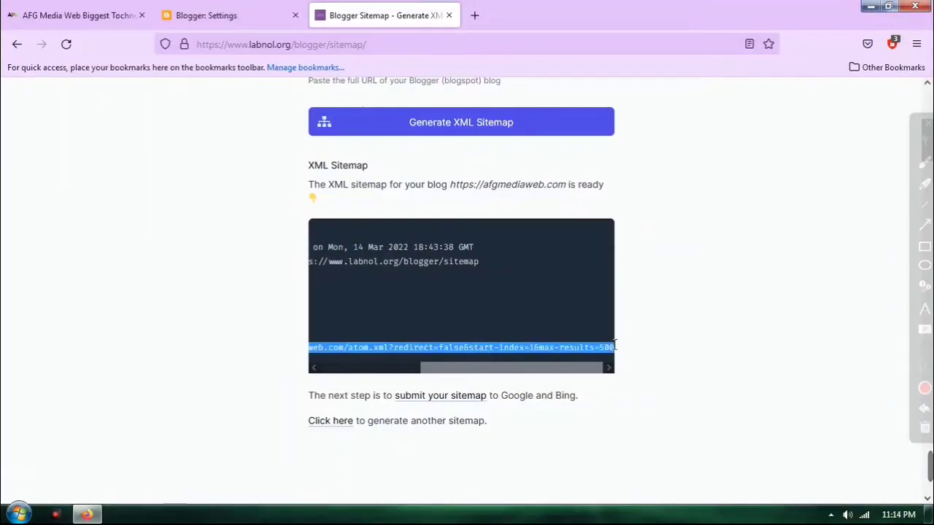
{"action": "right_click", "coordinate": [404, 345]}
{"action": "left_click", "coordinate": [437, 357]}
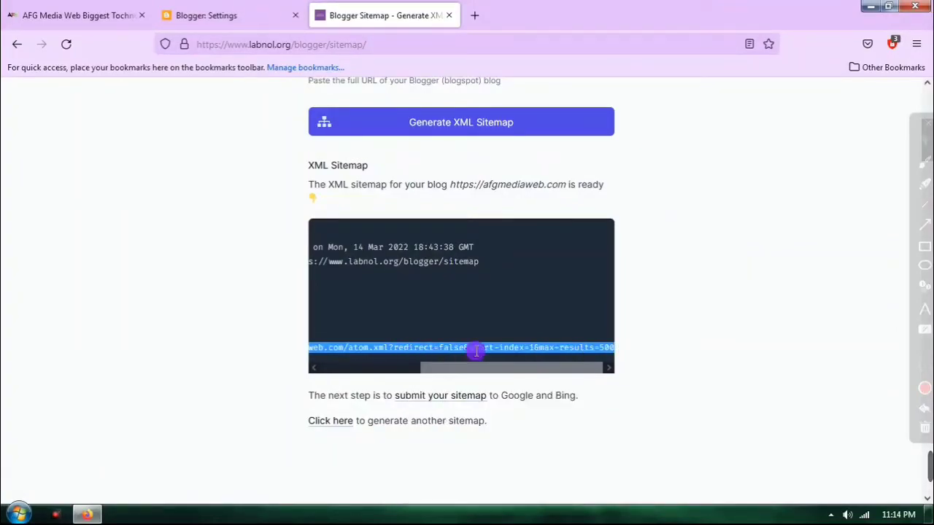
Return to the Blogger settings, review the Custom robots.txt contents, and close the dialog without saving
{"action": "left_click", "coordinate": [226, 5]}
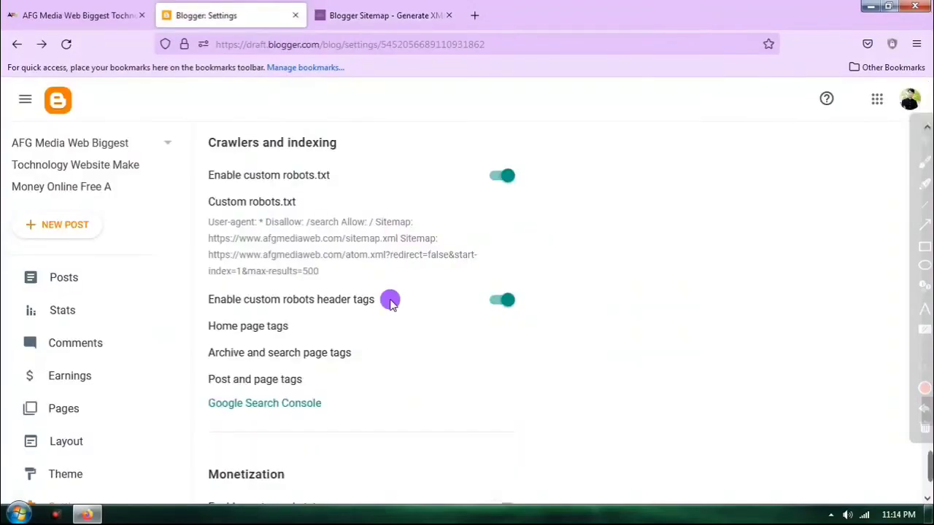
{"action": "left_click", "coordinate": [296, 253]}
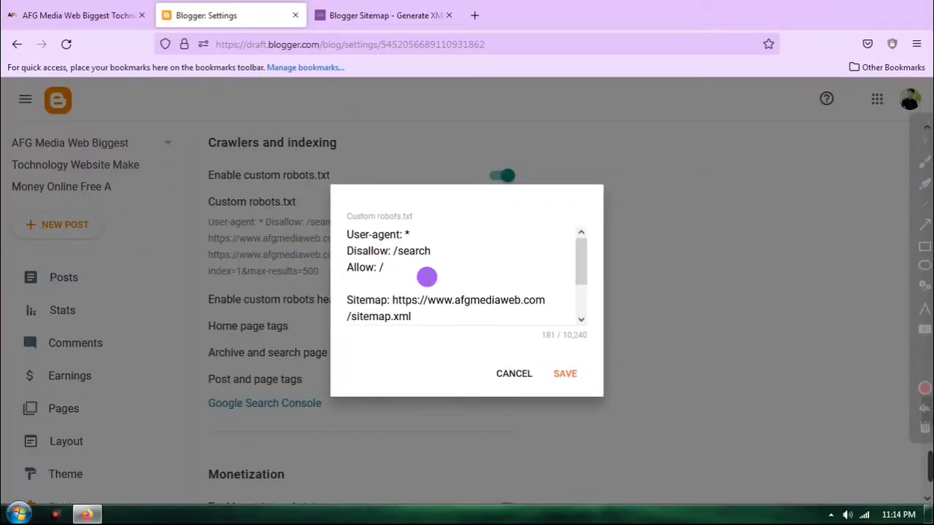
{"action": "scroll", "coordinate": [438, 289], "scroll_direction": "down", "scroll_amount": 1}
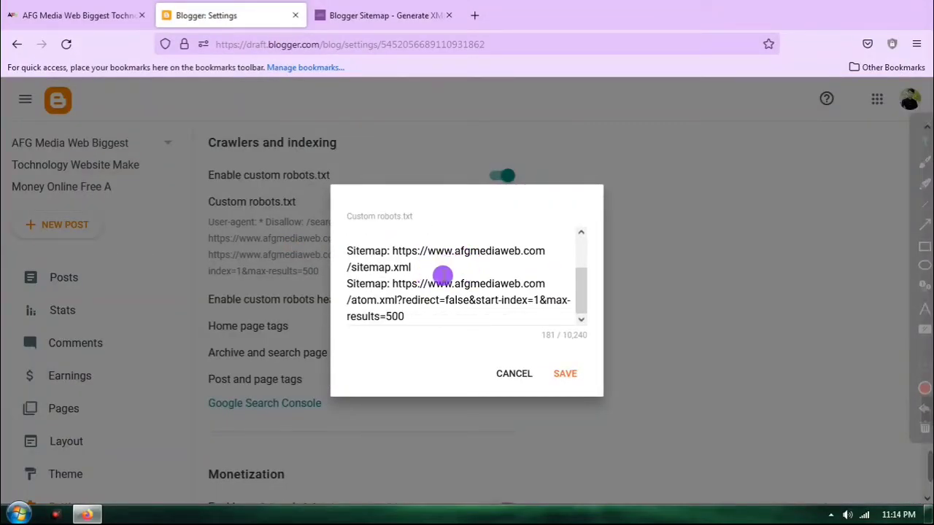
{"action": "scroll", "coordinate": [463, 261], "scroll_direction": "up", "scroll_amount": 1}
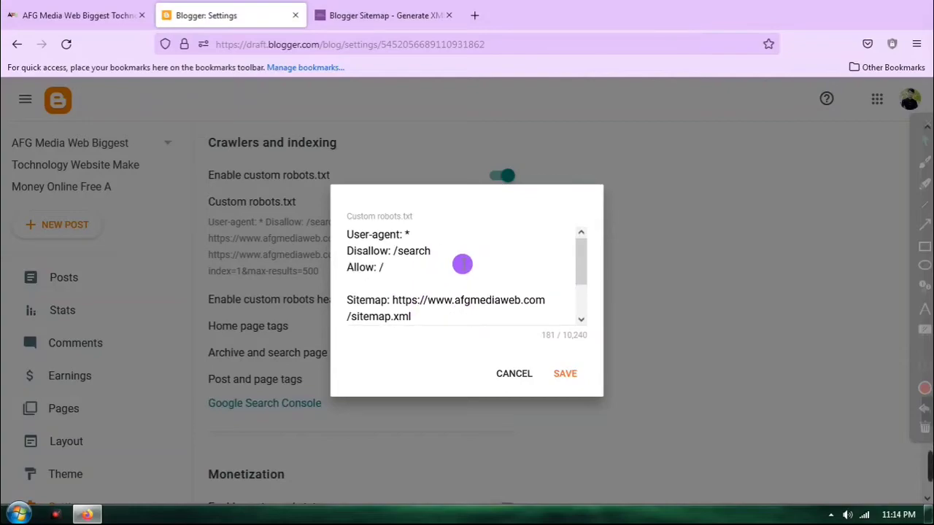
{"action": "left_click", "coordinate": [511, 374]}
Outline the Home page tags label with a red rectangle and clear the markings
{"action": "scroll", "coordinate": [310, 240], "scroll_direction": "down", "scroll_amount": 1}
{"action": "scroll", "coordinate": [306, 249], "scroll_direction": "down", "scroll_amount": 1}
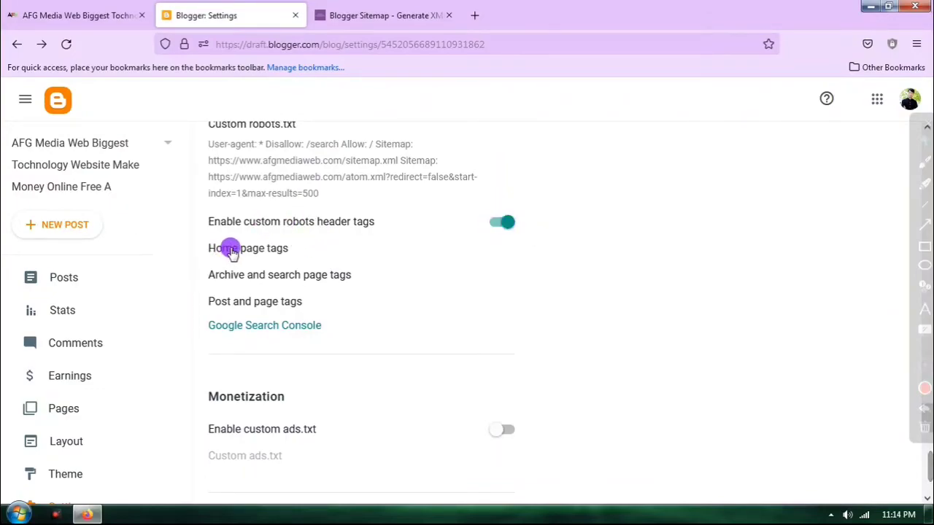
{"action": "left_click", "coordinate": [923, 246]}
{"action": "mouse_move", "coordinate": [191, 236]}
{"action": "left_mouse_down"}
{"action": "mouse_move", "coordinate": [270, 268]}
{"action": "mouse_move", "coordinate": [292, 264]}
{"action": "left_mouse_up"}
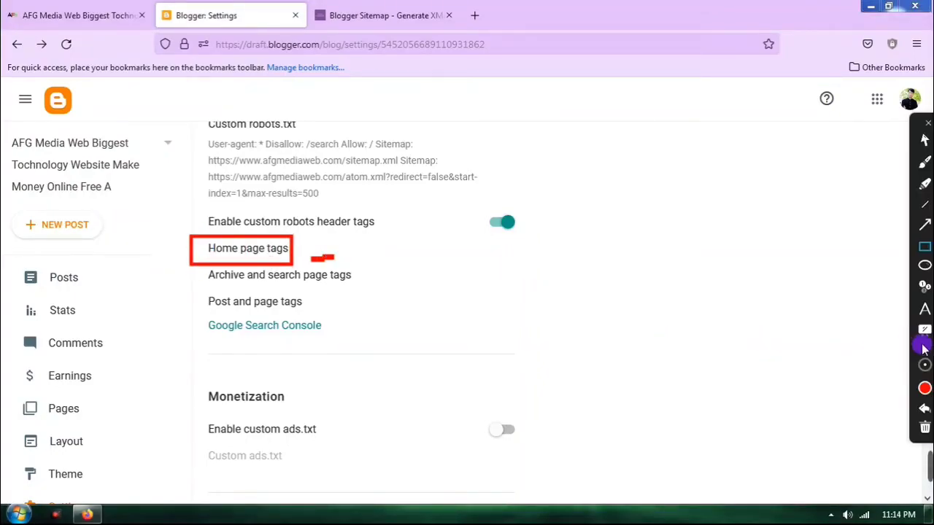
{"action": "left_click", "coordinate": [925, 429]}
{"action": "left_click", "coordinate": [925, 140]}
Open the Home page tags, point red arrows at the all and noodp toggles, clear them, and close without saving
{"action": "left_click", "coordinate": [275, 246]}
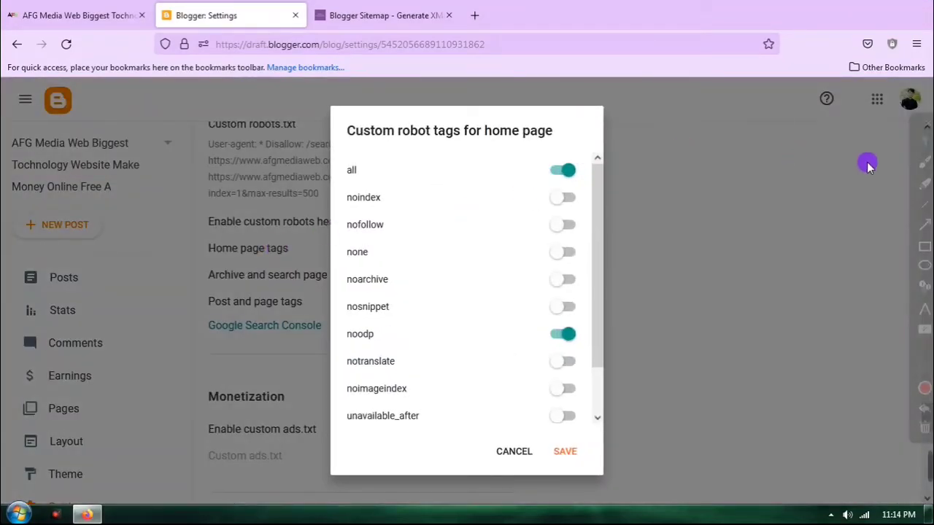
{"action": "left_click", "coordinate": [924, 231]}
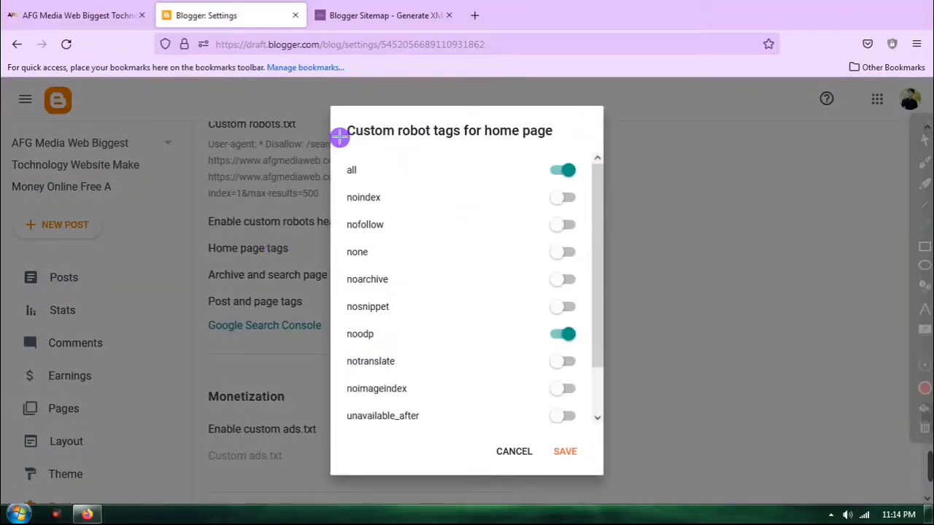
{"action": "left_click_drag", "start_coordinate": [413, 150], "coordinate": [558, 169]}
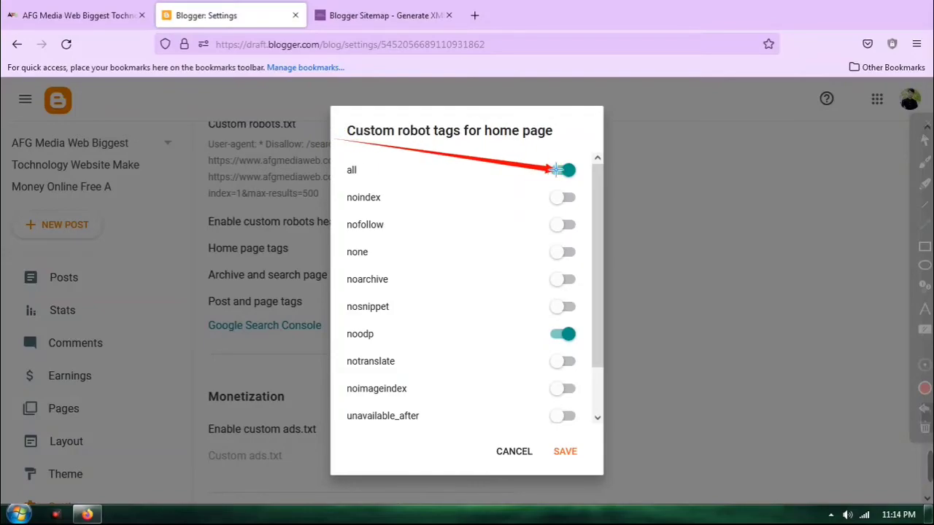
{"action": "left_click_drag", "start_coordinate": [297, 301], "coordinate": [558, 334]}
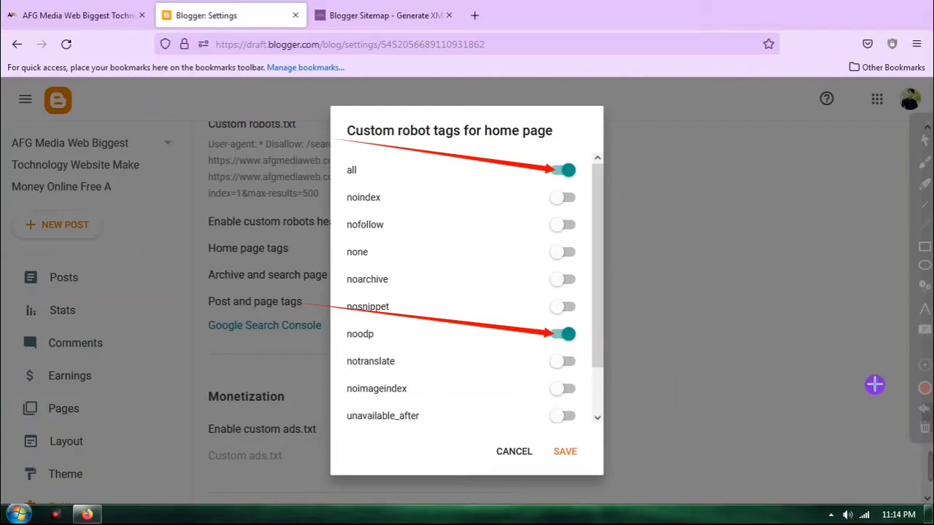
{"action": "left_click", "coordinate": [925, 428]}
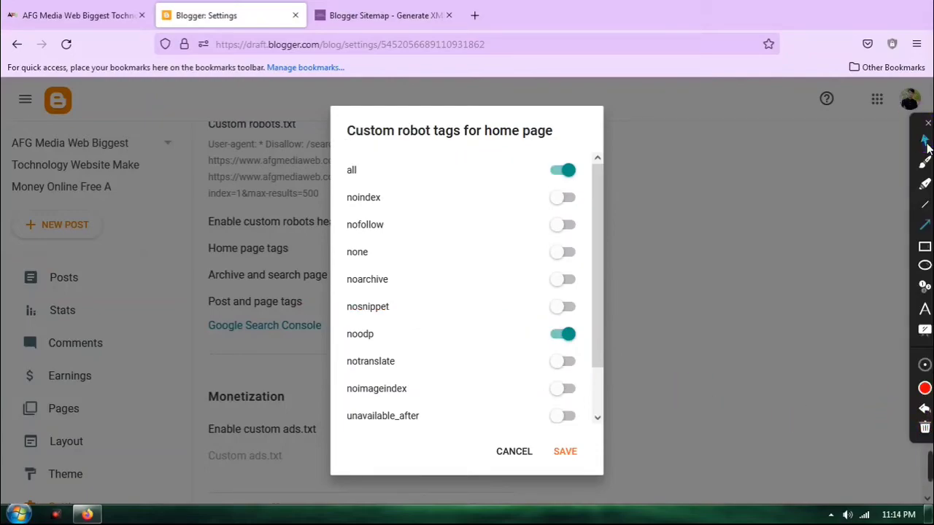
{"action": "left_click", "coordinate": [514, 453]}
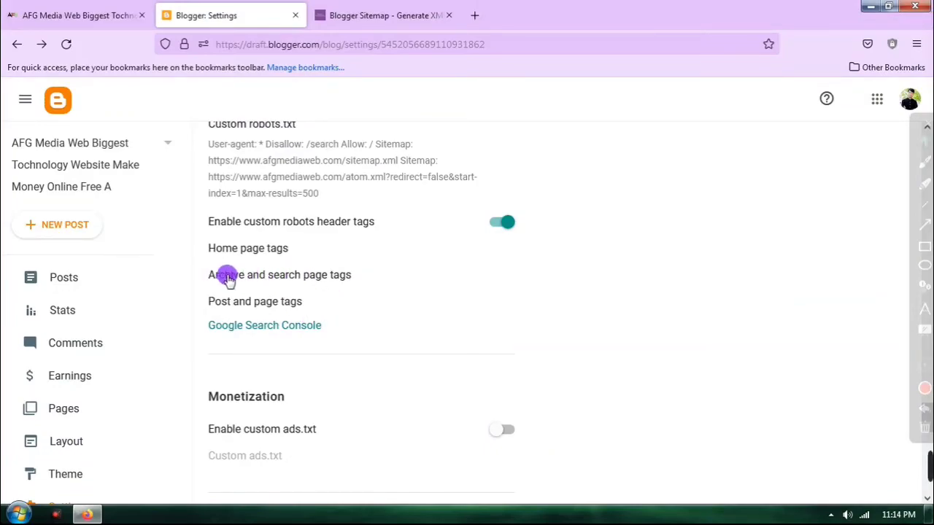
Open the Archive and search page tags, point red arrows at the noindex and noodp toggles, clear them, and close without saving
{"action": "left_click", "coordinate": [271, 277]}
{"action": "left_click", "coordinate": [925, 225]}
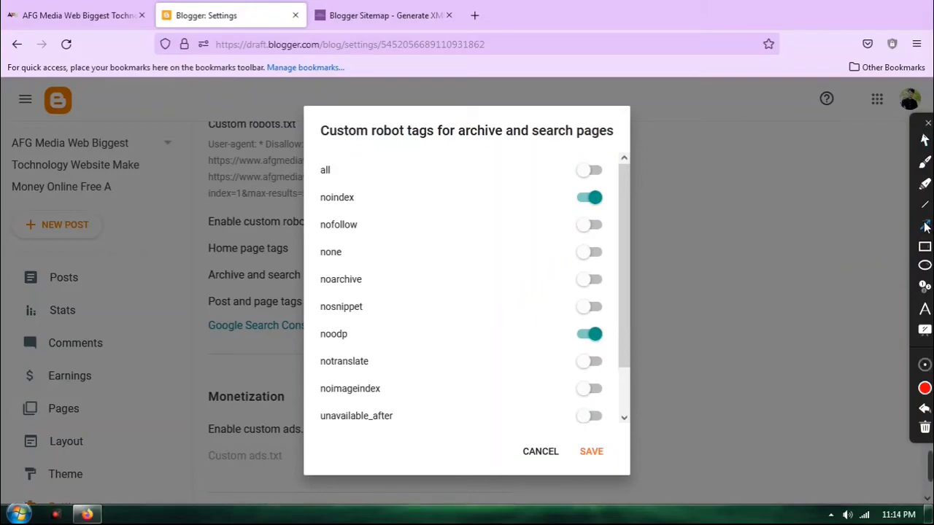
{"action": "left_click_drag", "start_coordinate": [354, 156], "coordinate": [573, 196]}
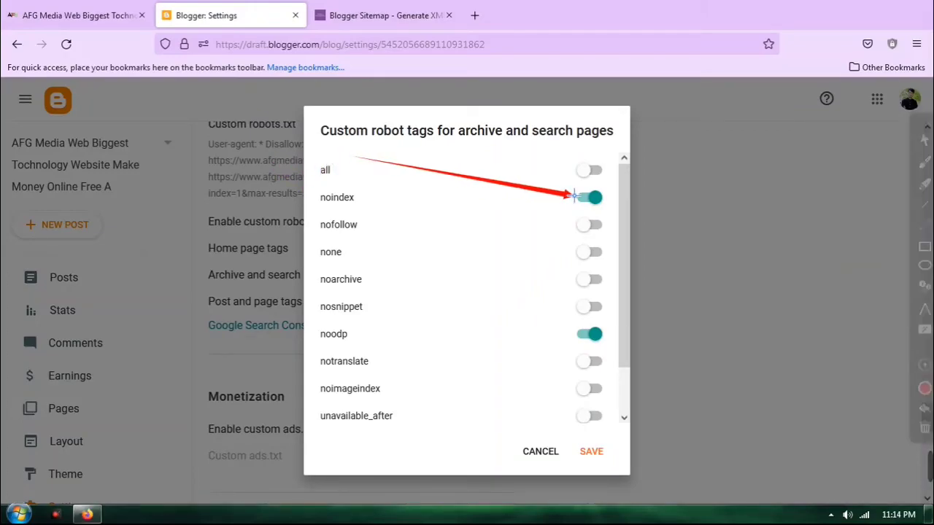
{"action": "mouse_move", "coordinate": [394, 297]}
{"action": "left_mouse_down"}
{"action": "mouse_move", "coordinate": [520, 307]}
{"action": "mouse_move", "coordinate": [583, 333]}
{"action": "left_mouse_up"}
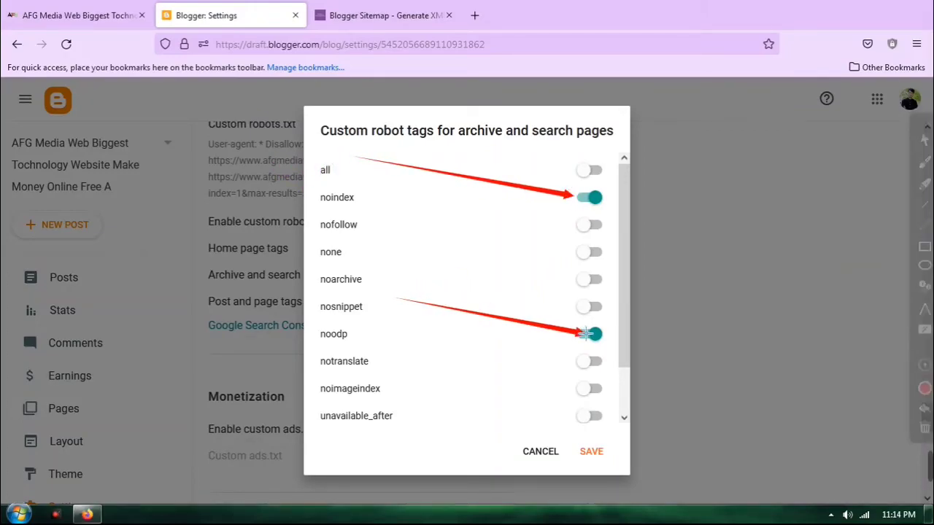
{"action": "left_click", "coordinate": [923, 140]}
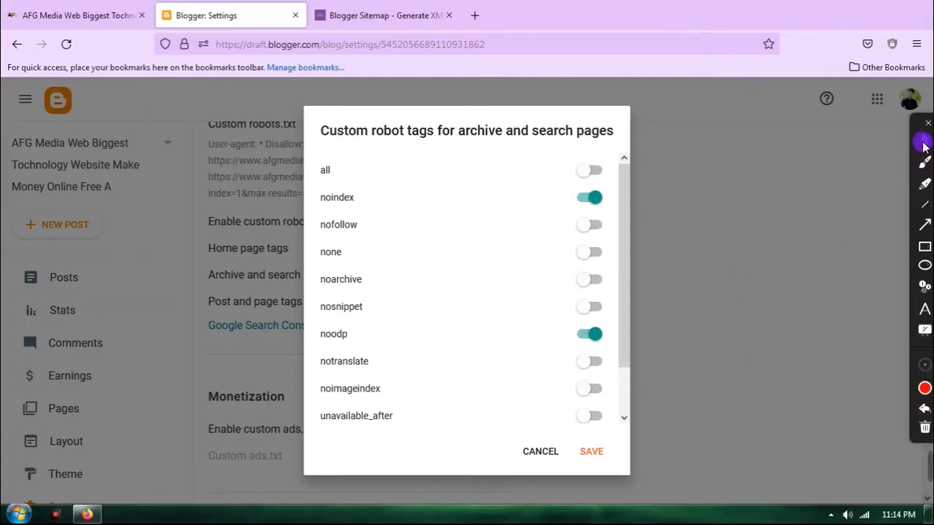
{"action": "left_click", "coordinate": [541, 452]}
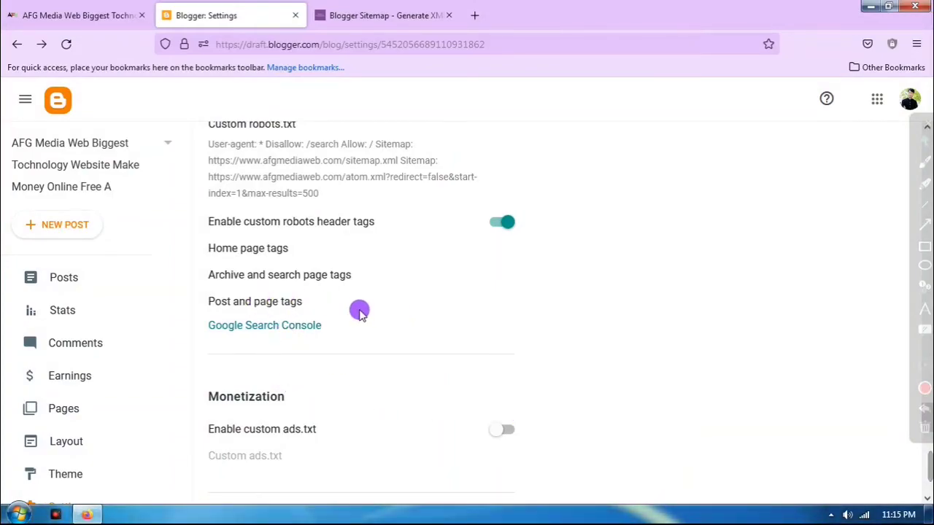
Open the Post and page tags, point red arrows at the all and noodp toggles, close without saving, and clear the arrows
{"action": "left_click", "coordinate": [281, 307]}
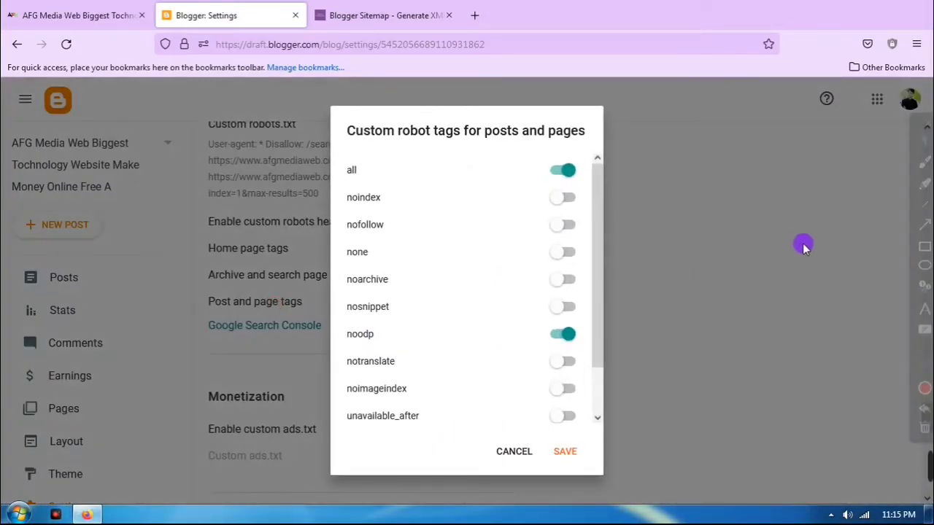
{"action": "left_click", "coordinate": [921, 227]}
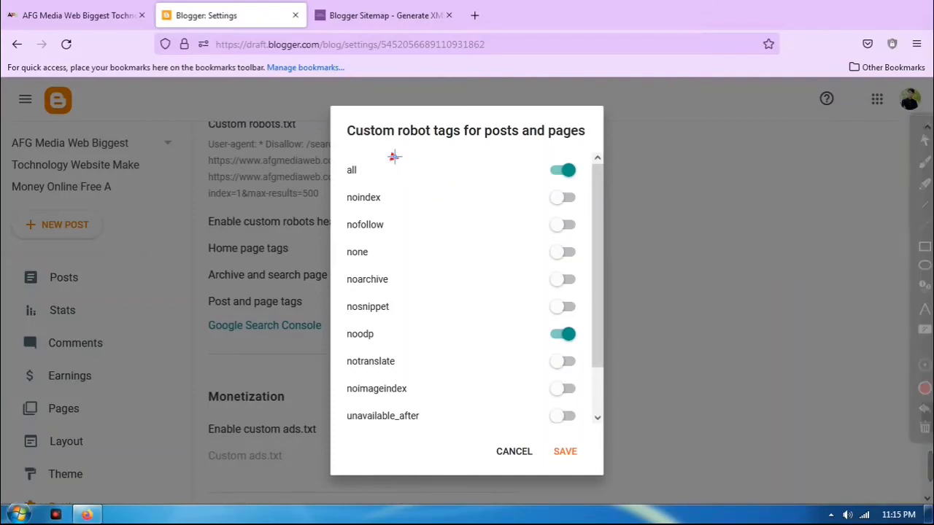
{"action": "left_click_drag", "start_coordinate": [394, 156], "coordinate": [547, 173]}
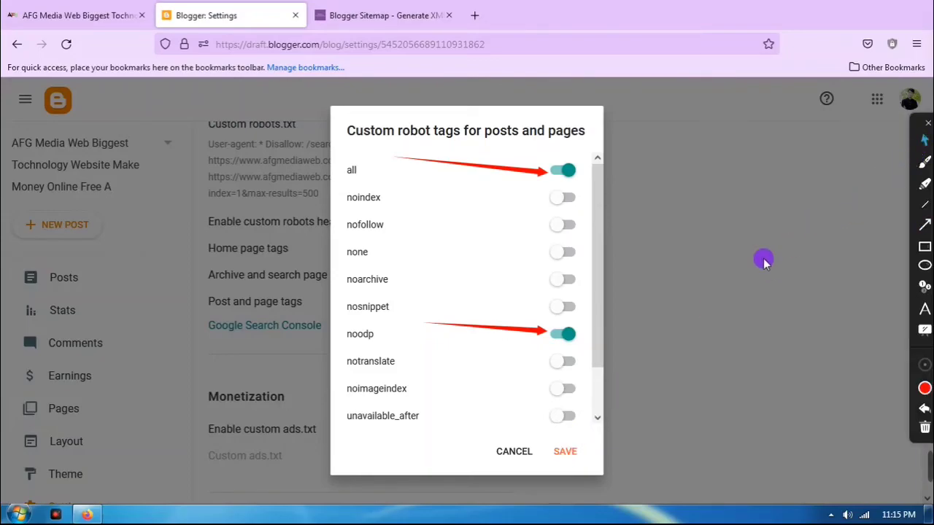
{"action": "left_click", "coordinate": [515, 451]}
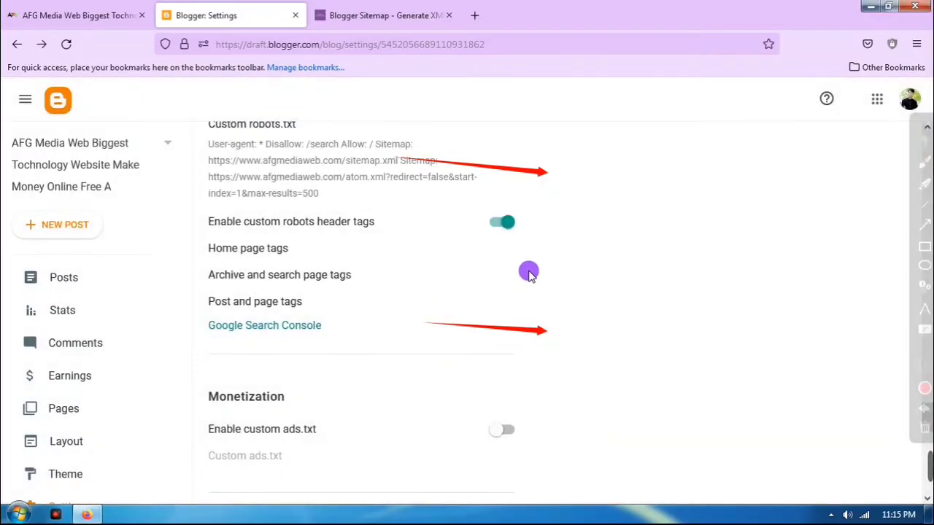
{"action": "left_click", "coordinate": [924, 425]}
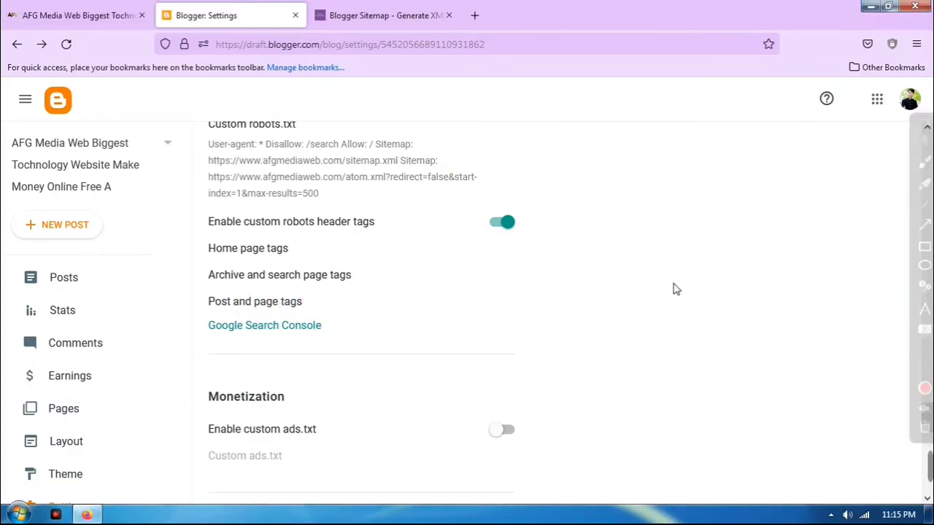
Open Google Search Console from the Crawlers and indexing settings and check its property list without switching property
{"action": "scroll", "coordinate": [278, 355], "scroll_direction": "down", "scroll_amount": 4}
{"action": "scroll", "coordinate": [272, 198], "scroll_direction": "up", "scroll_amount": 2}
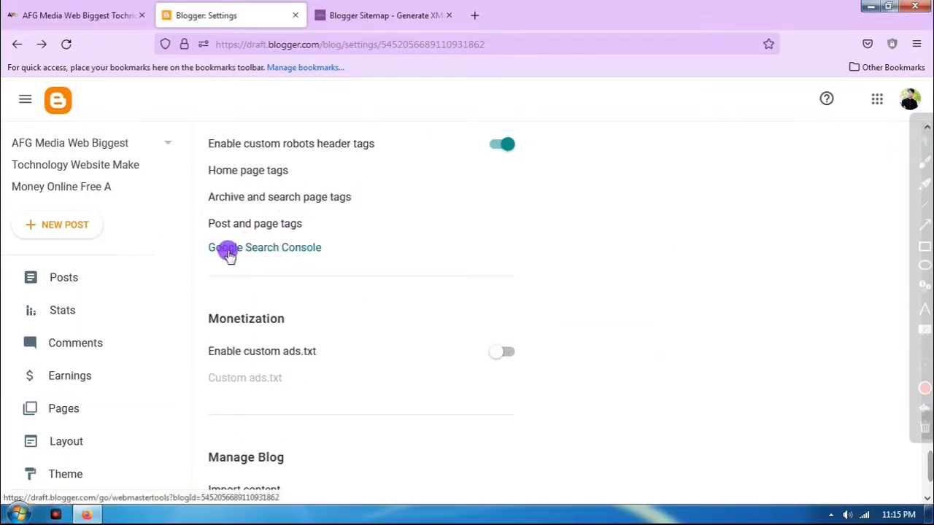
{"action": "left_click", "coordinate": [269, 250]}
{"action": "left_click", "coordinate": [289, 270]}
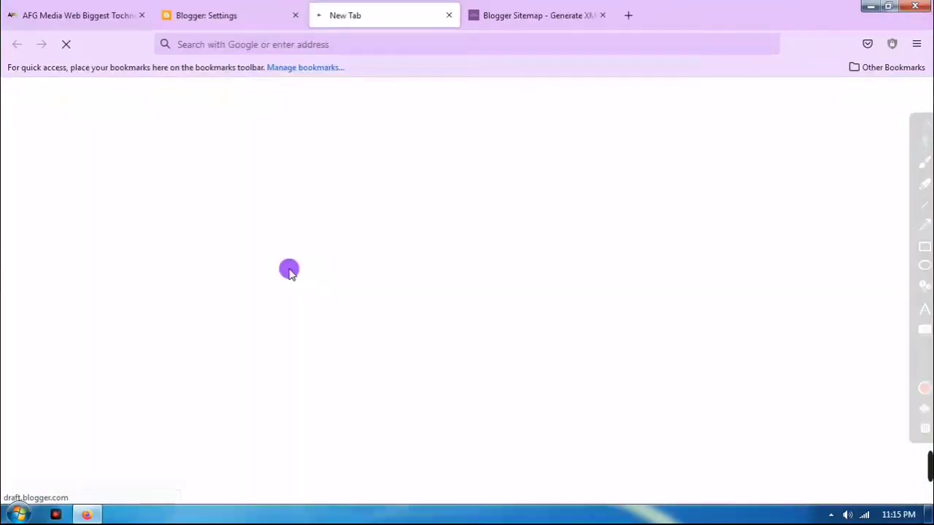
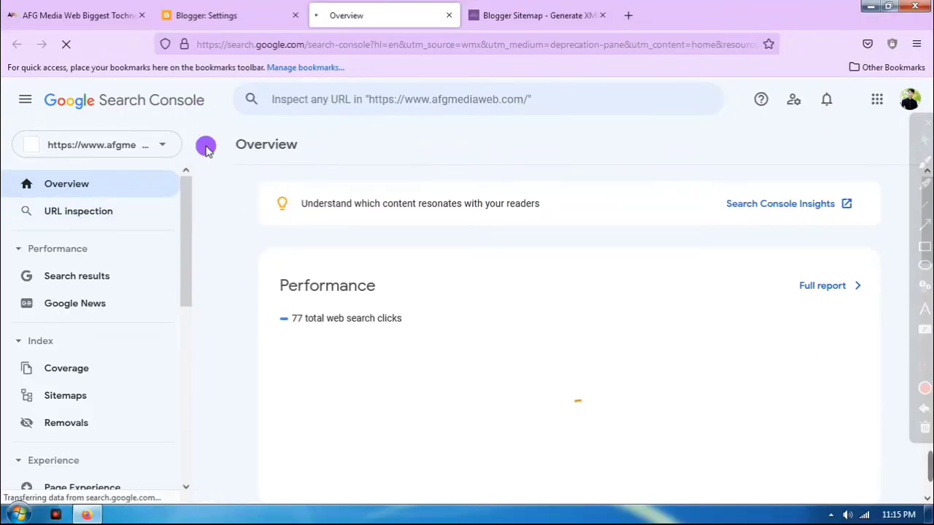
{"action": "left_click", "coordinate": [161, 145]}
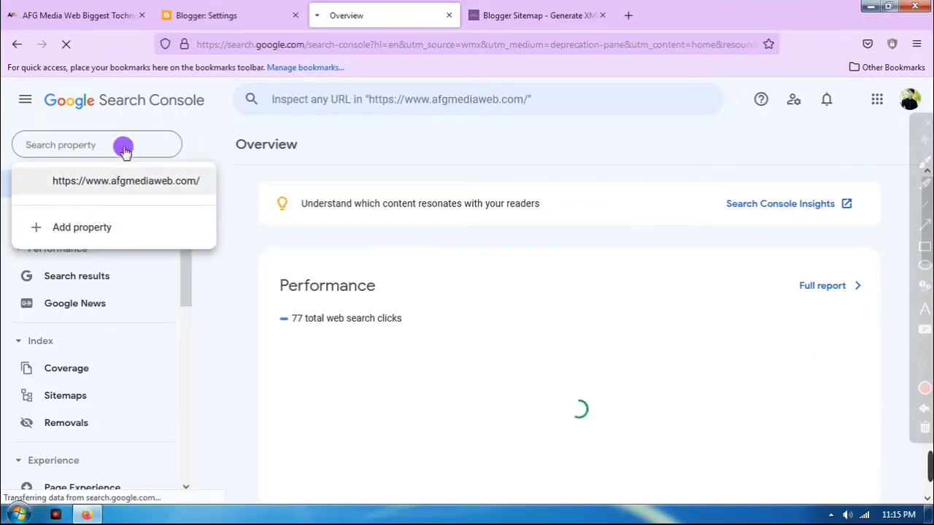
{"action": "left_click", "coordinate": [210, 117]}
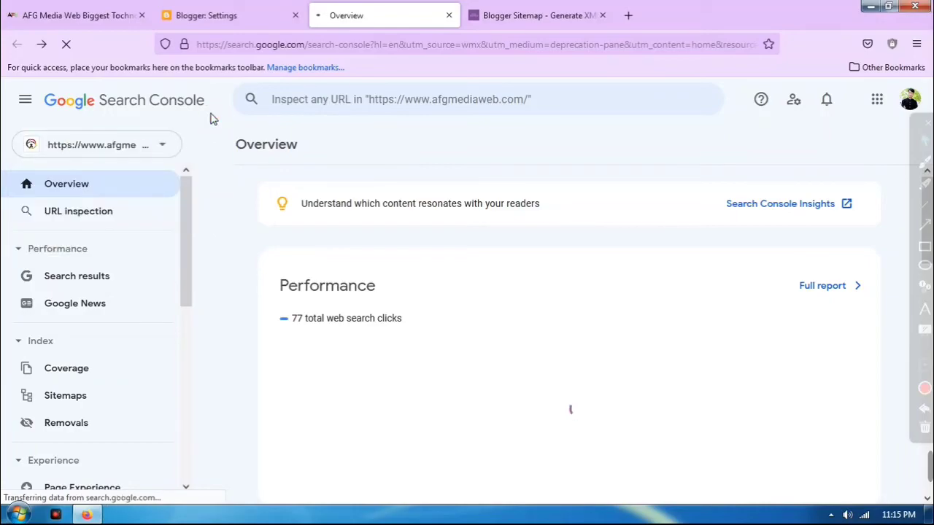
Review the Search Console Overview page, including the Performance, Coverage and Enhancements summaries
{"action": "scroll", "coordinate": [310, 292], "scroll_direction": "down", "scroll_amount": 4}
{"action": "scroll", "coordinate": [310, 292], "scroll_direction": "down", "scroll_amount": 6}
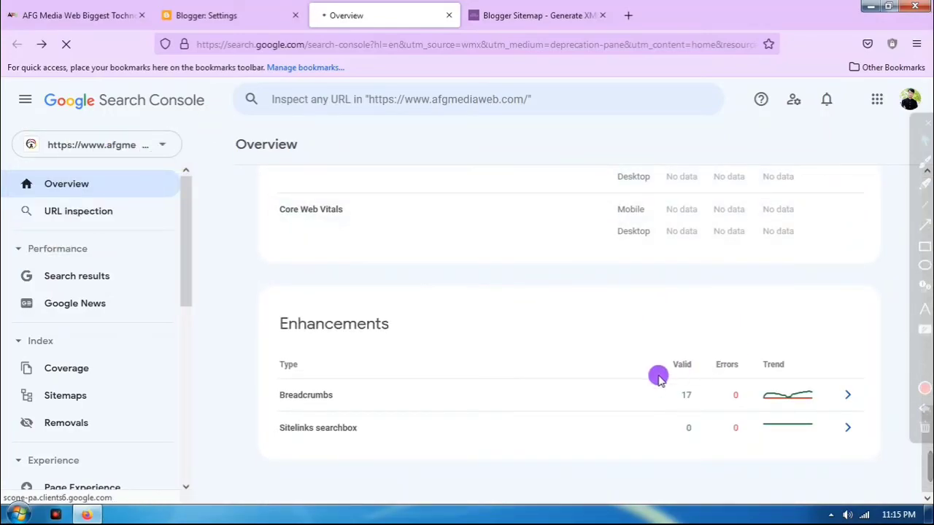
{"action": "scroll", "coordinate": [410, 298], "scroll_direction": "up", "scroll_amount": 6}
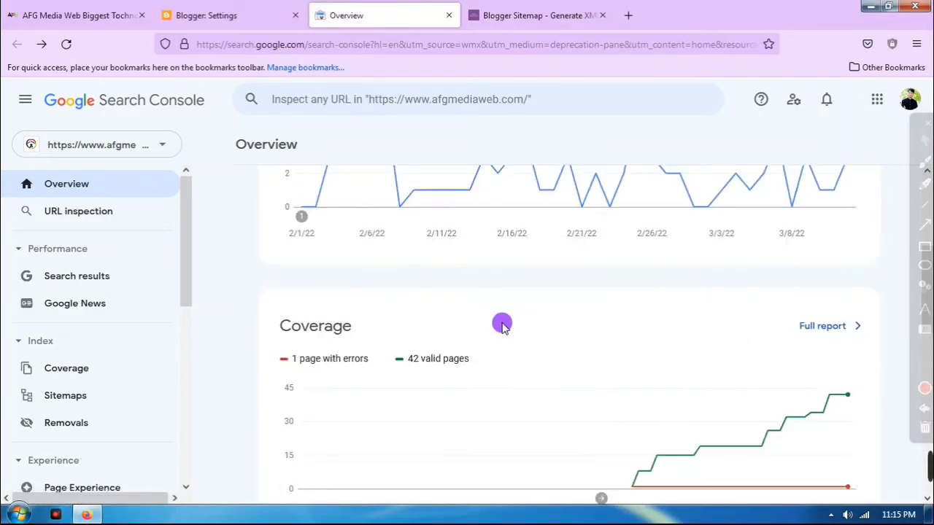
{"action": "scroll", "coordinate": [438, 285], "scroll_direction": "up", "scroll_amount": 3}
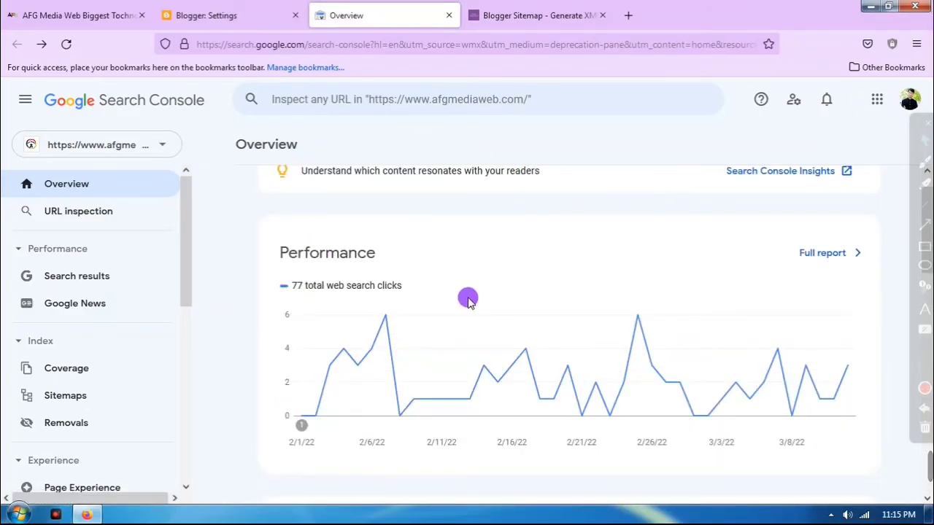
{"action": "scroll", "coordinate": [470, 250], "scroll_direction": "up", "scroll_amount": 1}
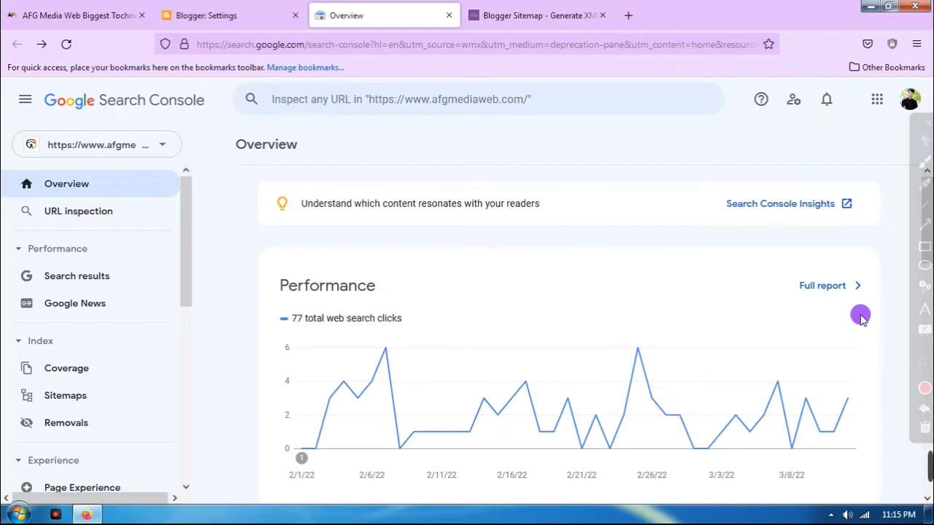
{"action": "scroll", "coordinate": [449, 285], "scroll_direction": "down", "scroll_amount": 3}
{"action": "scroll", "coordinate": [504, 245], "scroll_direction": "down", "scroll_amount": 2}
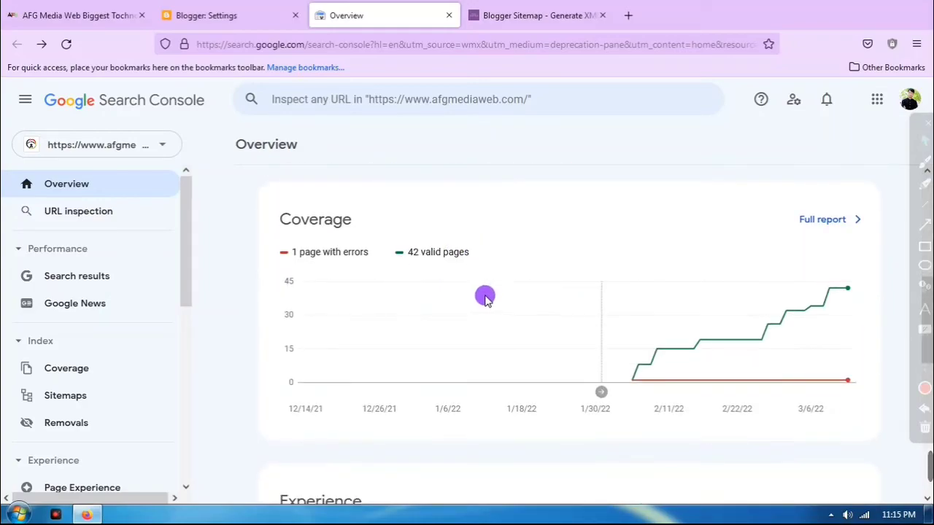
Open the Coverage report and include Valid with warnings, Valid and Excluded pages in the chart alongside Error
{"action": "scroll", "coordinate": [126, 318], "scroll_direction": "down", "scroll_amount": 2}
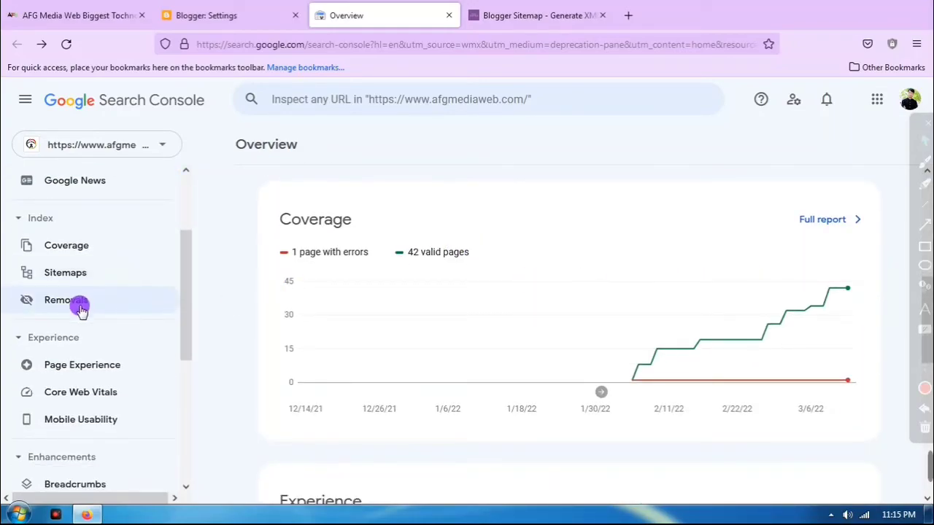
{"action": "left_click", "coordinate": [66, 248]}
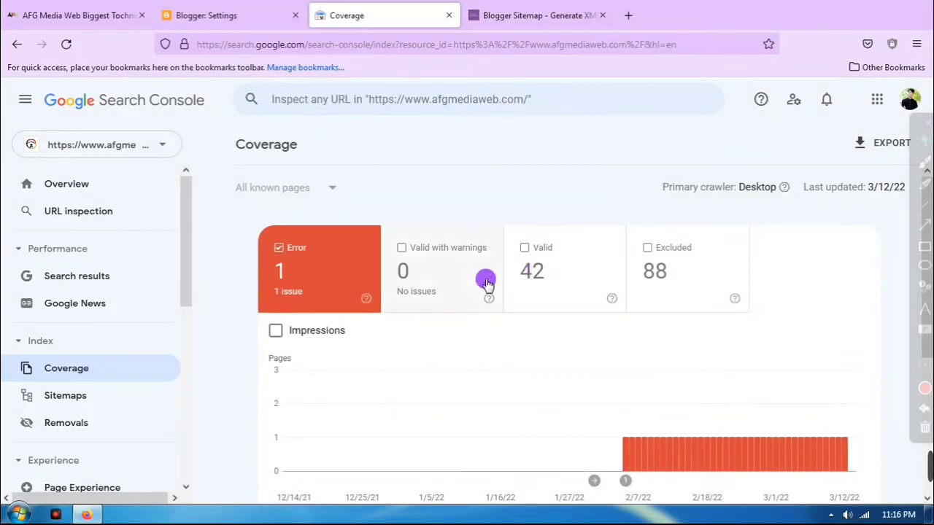
{"action": "scroll", "coordinate": [442, 313], "scroll_direction": "down", "scroll_amount": 3}
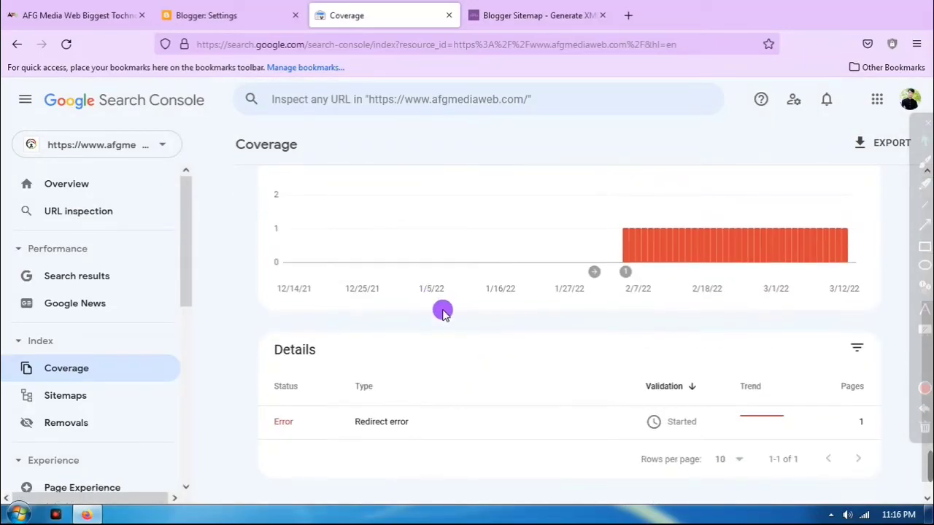
{"action": "scroll", "coordinate": [482, 314], "scroll_direction": "up", "scroll_amount": 3}
{"action": "left_click", "coordinate": [533, 251]}
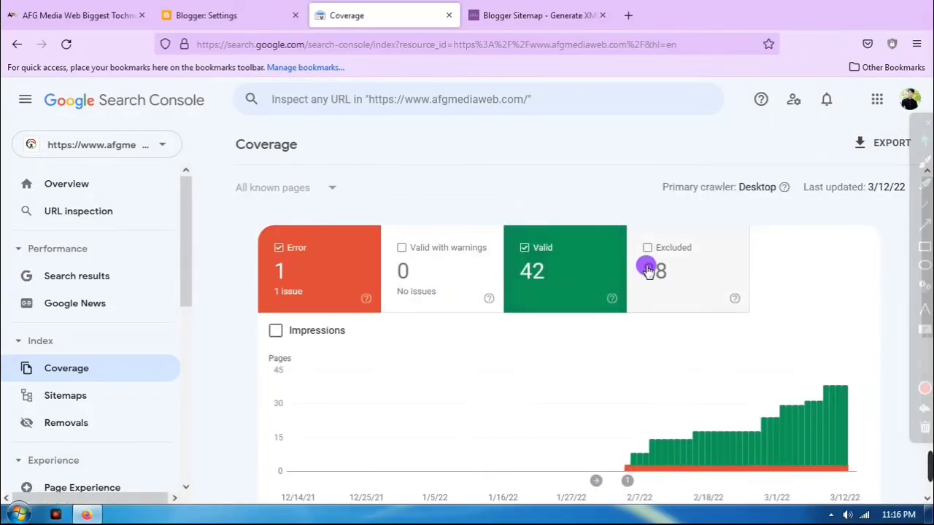
{"action": "left_click", "coordinate": [669, 253]}
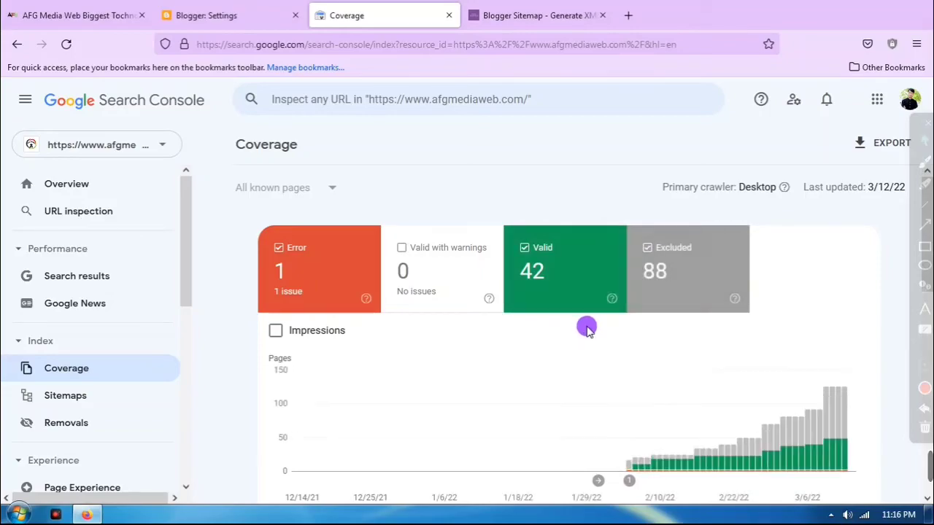
{"action": "left_click", "coordinate": [562, 257]}
{"action": "left_click", "coordinate": [680, 262]}
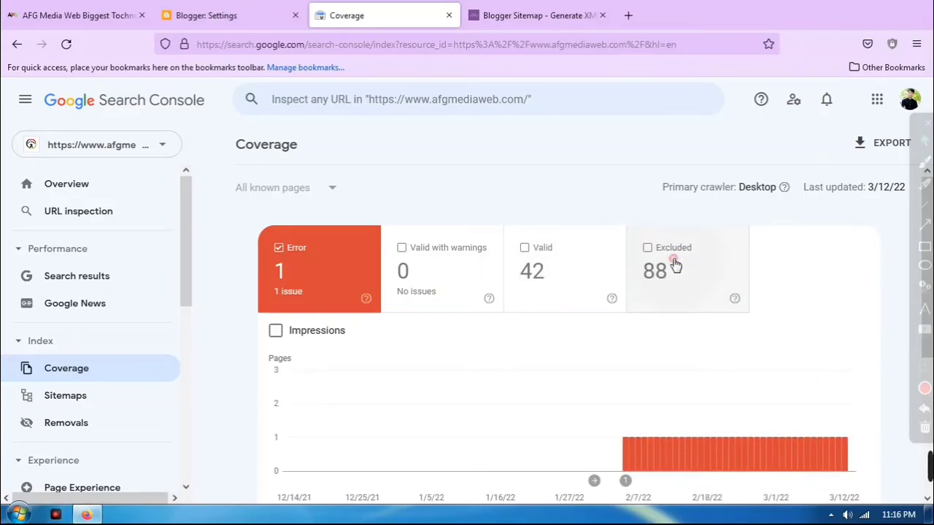
{"action": "left_click", "coordinate": [674, 263]}
{"action": "left_click", "coordinate": [537, 267]}
{"action": "left_click", "coordinate": [403, 271]}
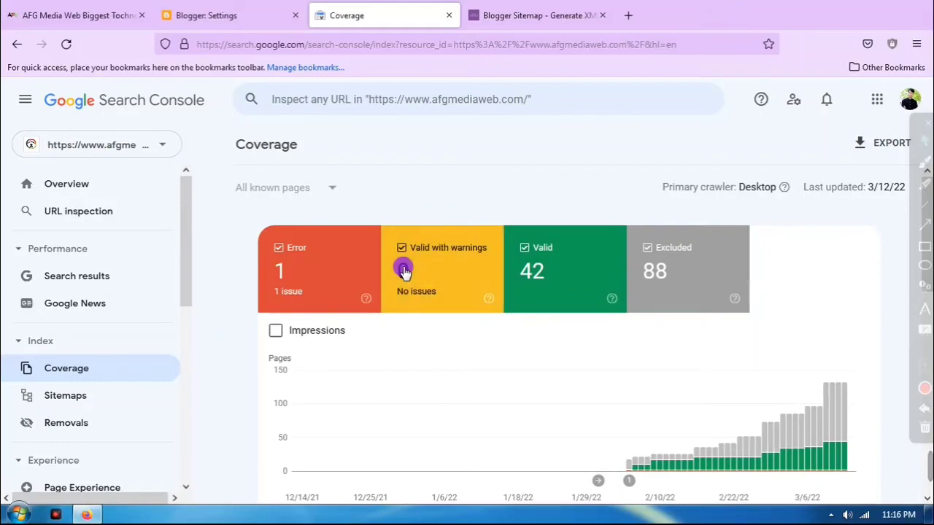
Examine the Details table of the Coverage report for the error and exclusion types
{"action": "scroll", "coordinate": [504, 350], "scroll_direction": "down", "scroll_amount": 8}
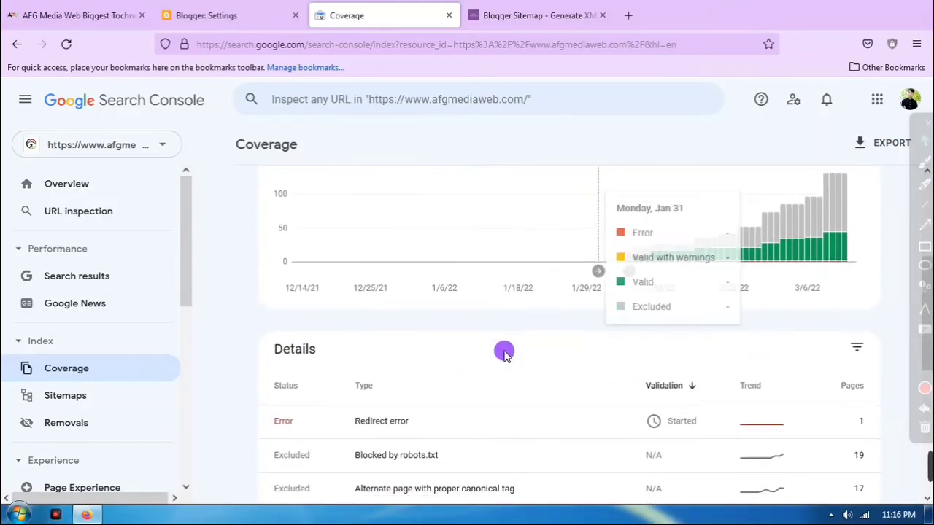
{"action": "scroll", "coordinate": [511, 349], "scroll_direction": "down", "scroll_amount": 1}
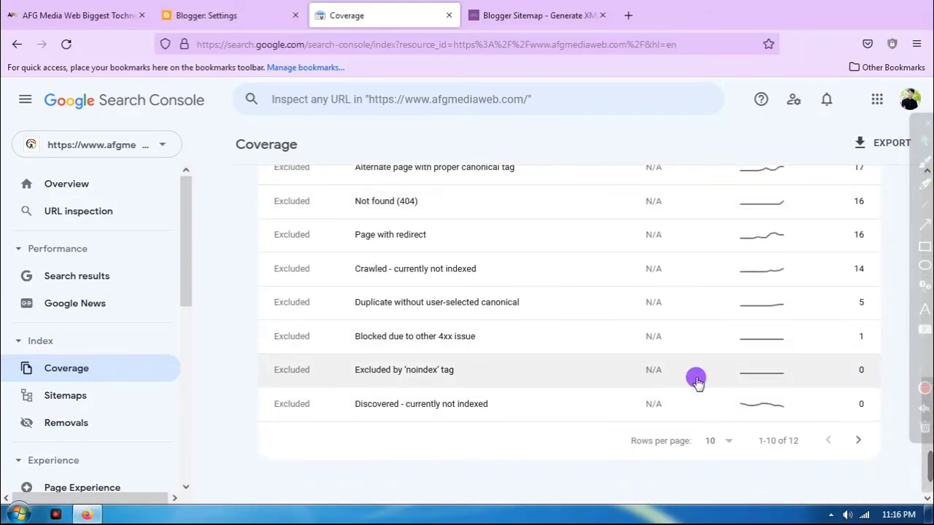
{"action": "scroll", "coordinate": [432, 334], "scroll_direction": "up", "scroll_amount": 3}
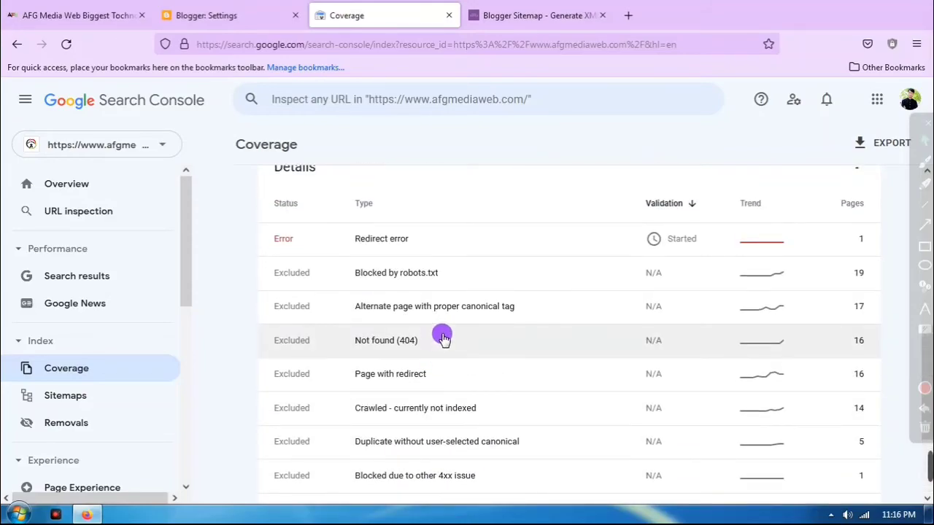
{"action": "scroll", "coordinate": [438, 326], "scroll_direction": "down", "scroll_amount": 2}
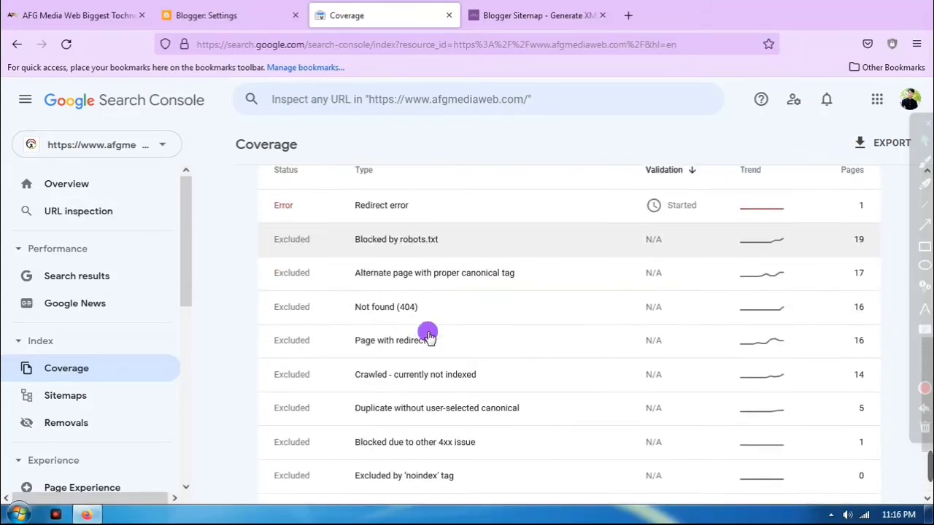
{"action": "scroll", "coordinate": [438, 360], "scroll_direction": "down", "scroll_amount": 1}
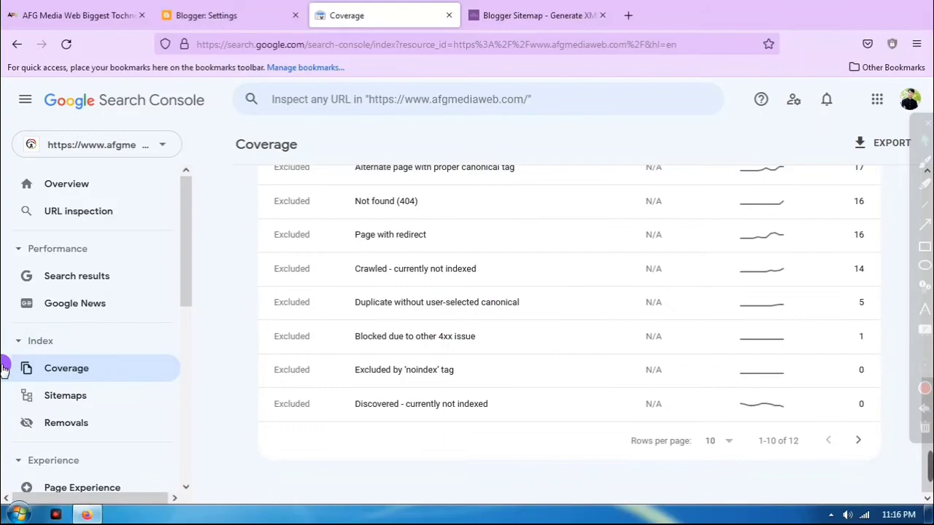
Open the Sitemaps report, point red arrows at the submitted sitemap's status and discovered URLs, and clear them
{"action": "left_click", "coordinate": [66, 396]}
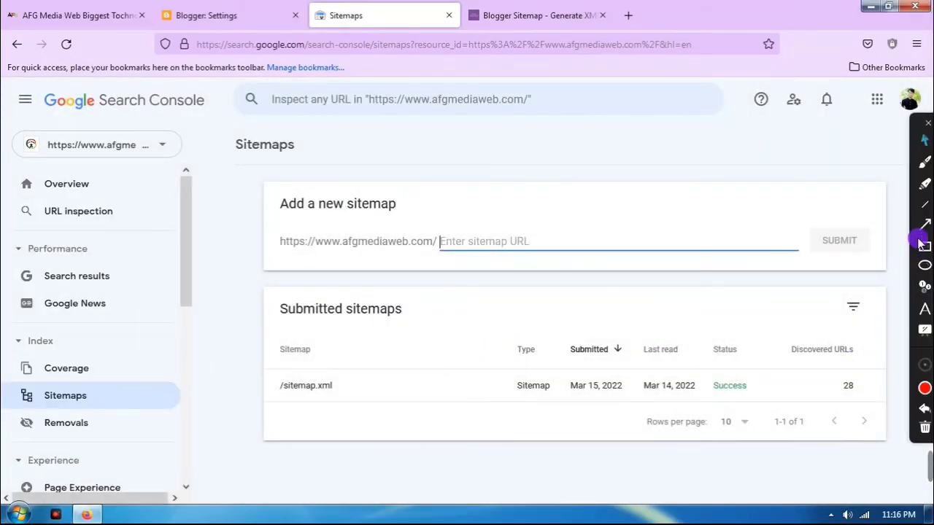
{"action": "left_click", "coordinate": [924, 226]}
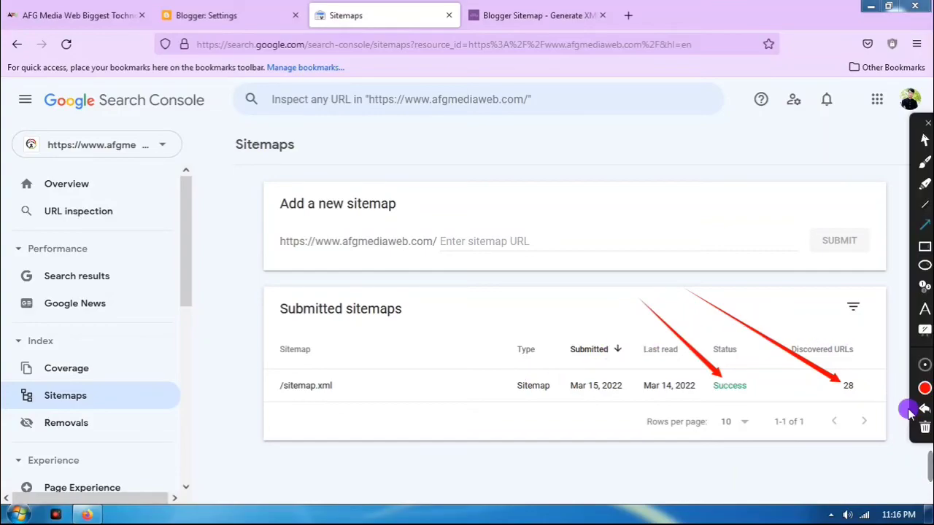
{"action": "left_click", "coordinate": [925, 427]}
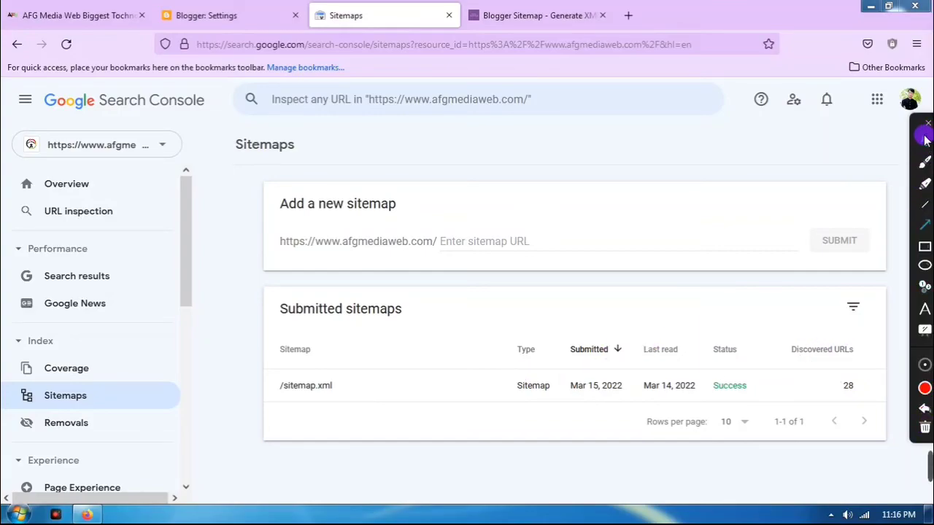
Open the details of the submitted /sitemap.xml, frame its processing status with a red rectangle, and clear the marking
{"action": "left_click", "coordinate": [721, 385]}
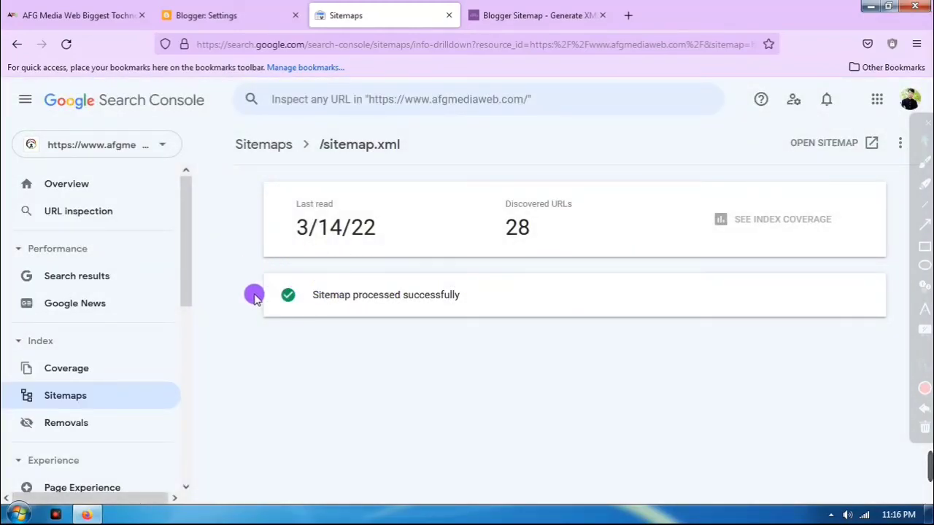
{"action": "left_click", "coordinate": [924, 246]}
{"action": "mouse_move", "coordinate": [245, 254]}
{"action": "left_mouse_down"}
{"action": "mouse_move", "coordinate": [378, 332]}
{"action": "mouse_move", "coordinate": [495, 319]}
{"action": "left_mouse_up"}
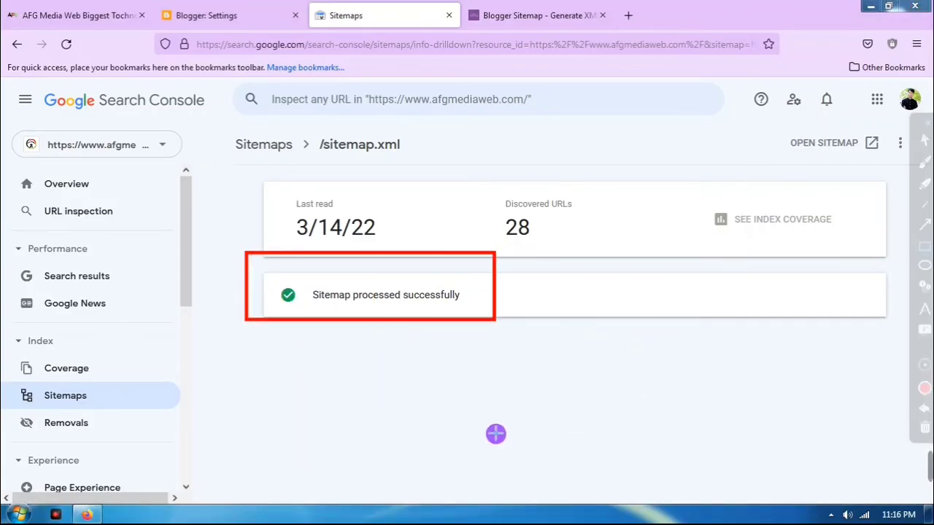
{"action": "left_click", "coordinate": [925, 431]}
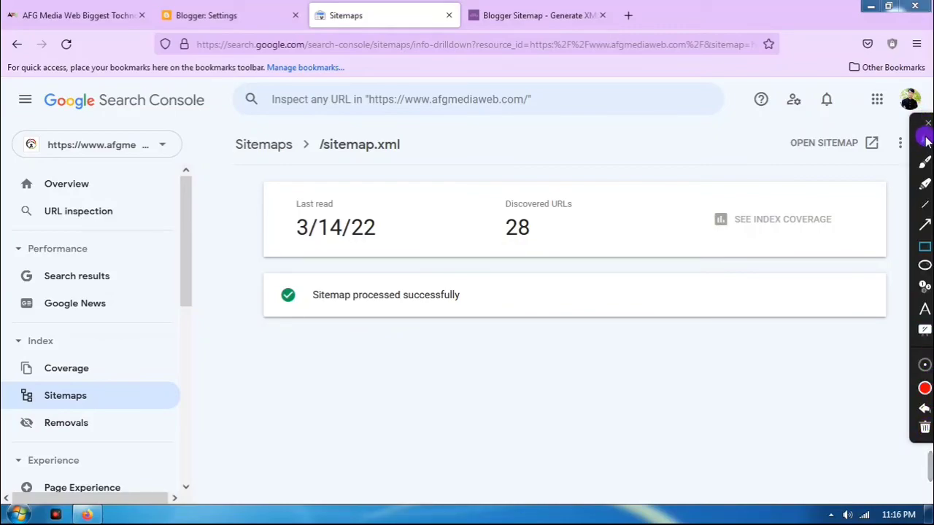
{"action": "left_click", "coordinate": [925, 141]}
Close Search Console and check the blog's posts by status (All, Published, Draft, Scheduled) in Blogger's post list
{"action": "left_click", "coordinate": [450, 18]}
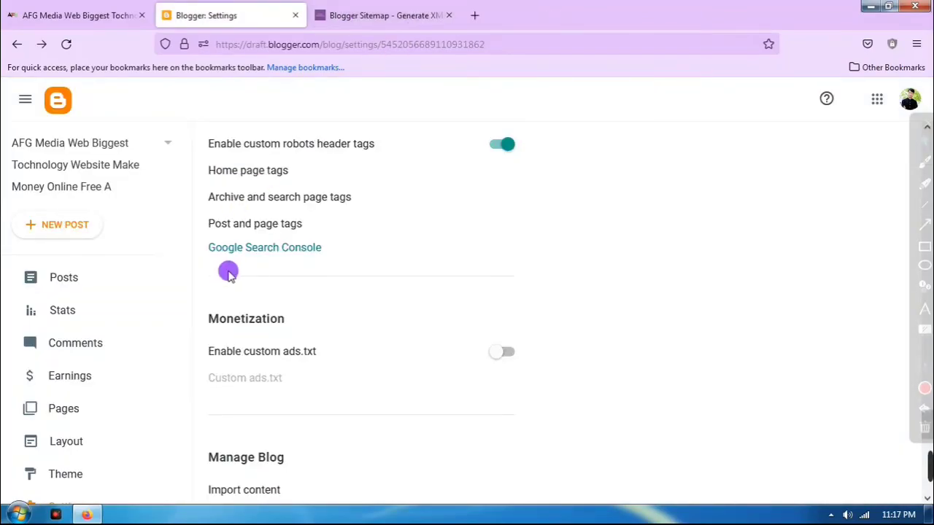
{"action": "left_click", "coordinate": [81, 277]}
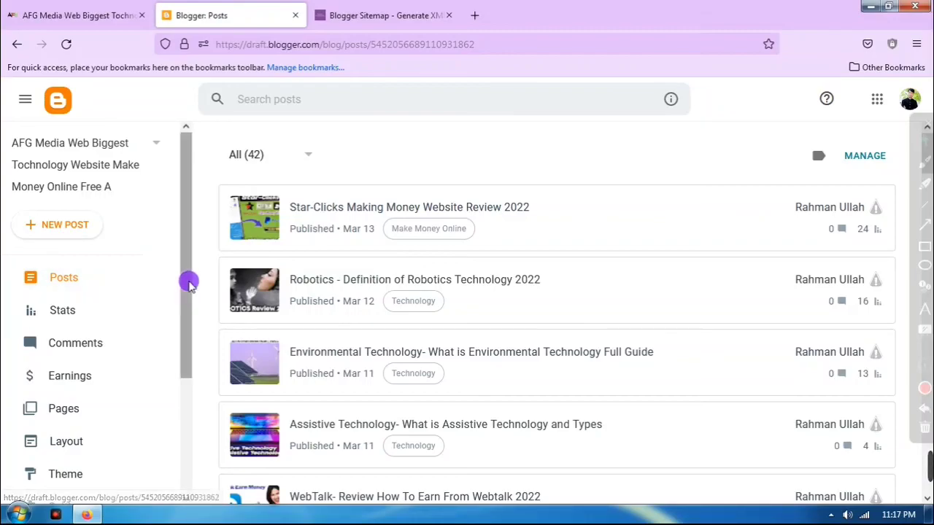
{"action": "left_click", "coordinate": [306, 159]}
{"action": "left_click", "coordinate": [270, 158]}
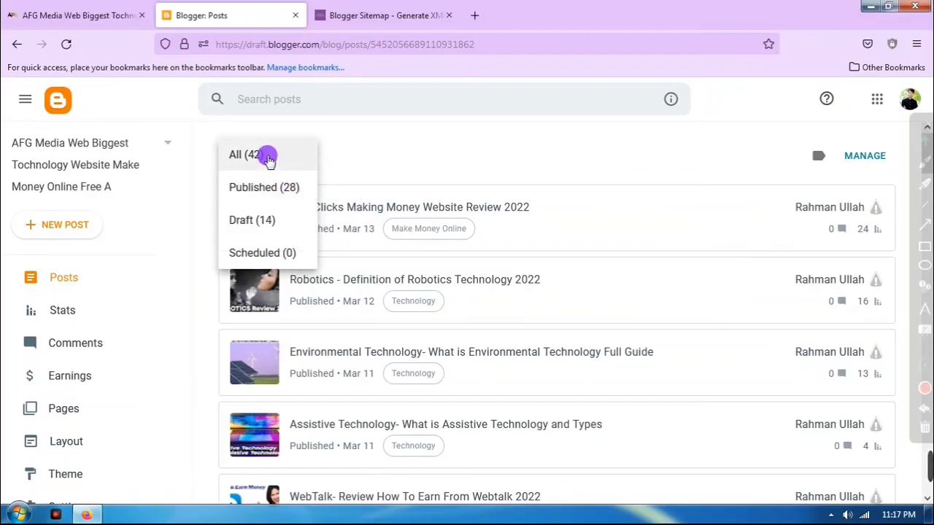
{"action": "left_click", "coordinate": [377, 161]}
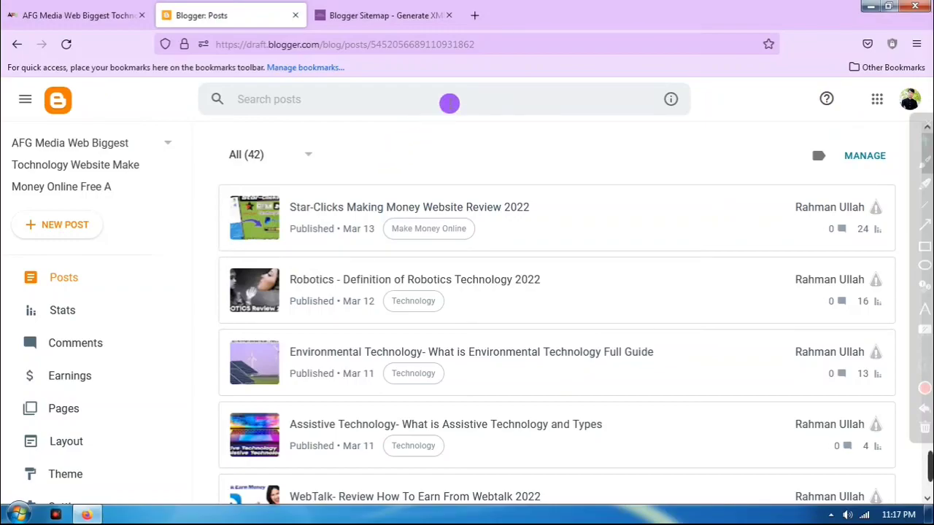
Look through the blog's pages from Sitemap down to About Us, and return to the post list
{"action": "left_click", "coordinate": [73, 406]}
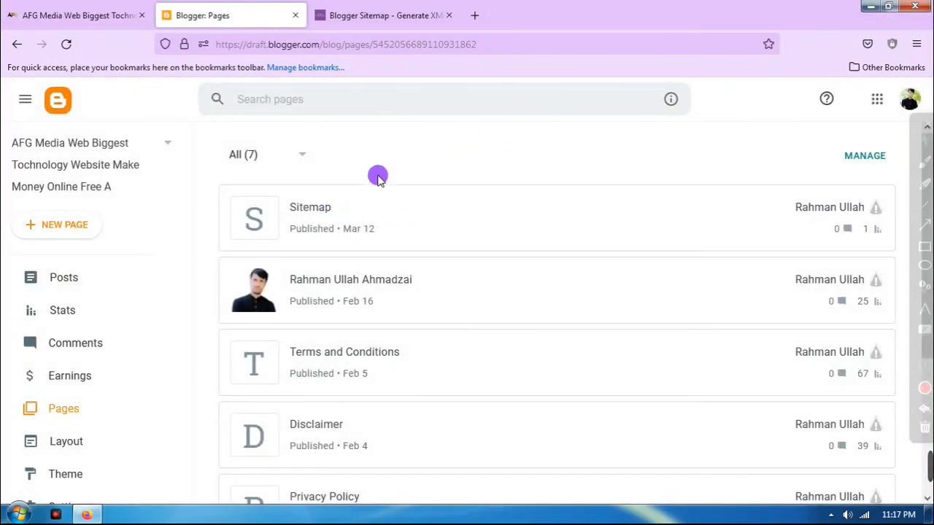
{"action": "scroll", "coordinate": [386, 168], "scroll_direction": "down", "scroll_amount": 3}
{"action": "scroll", "coordinate": [382, 317], "scroll_direction": "up", "scroll_amount": 3}
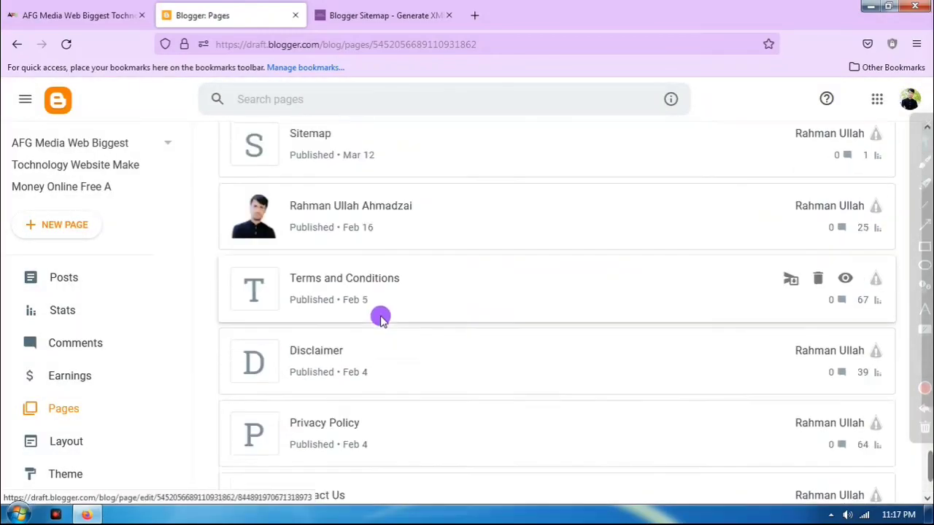
{"action": "scroll", "coordinate": [515, 305], "scroll_direction": "down", "scroll_amount": 3}
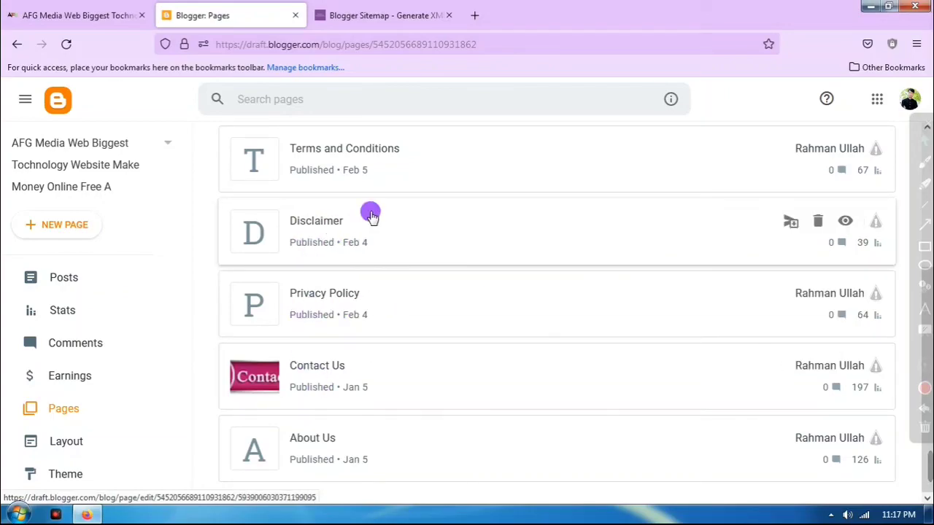
{"action": "left_click", "coordinate": [63, 274]}
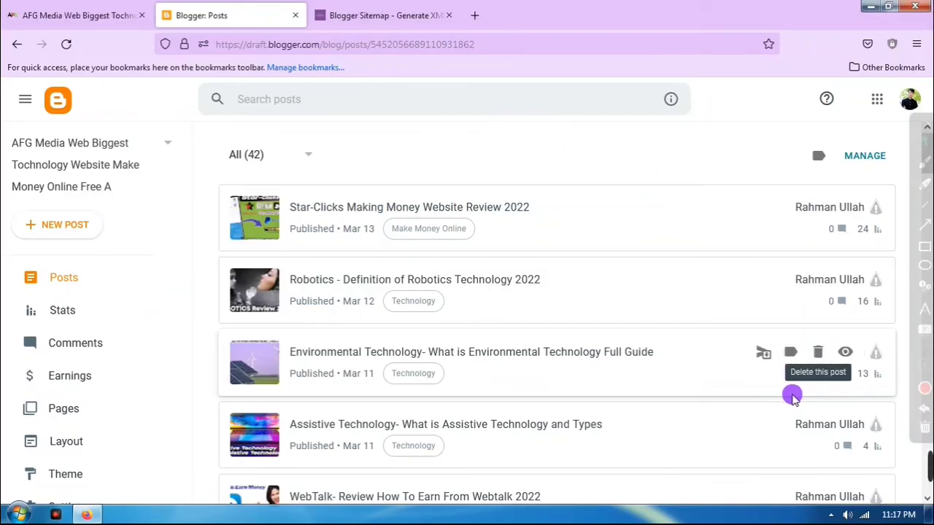
{"action": "mouse_move", "coordinate": [929, 471]}
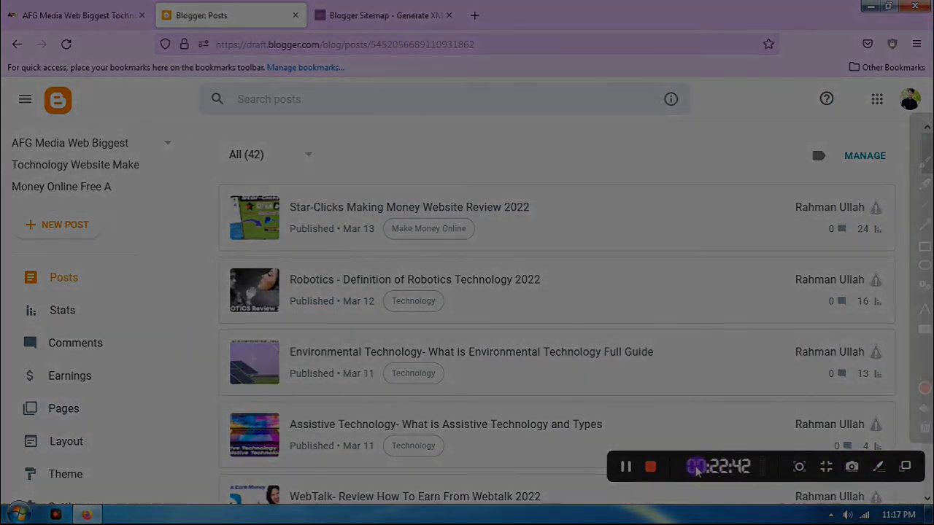